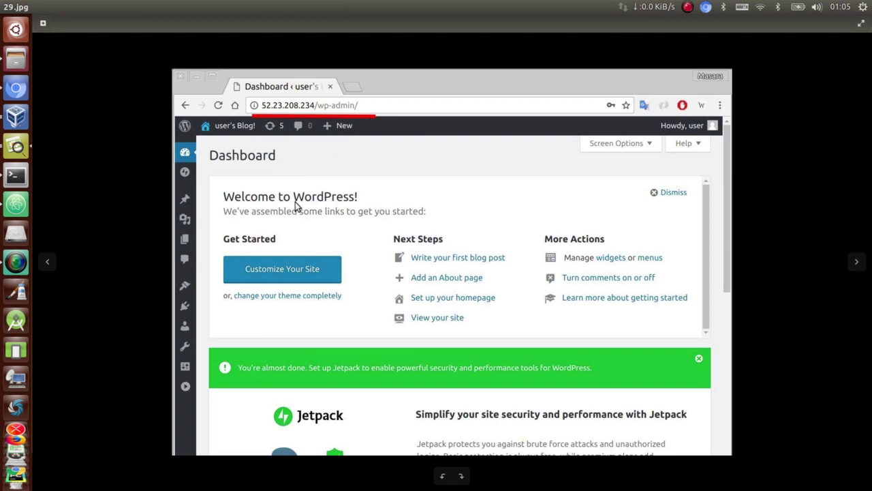
Step: Switch to Chromium and look over the AWS tutorial page on launching a WordPress website with Amazon EC2
{"action": "left_click", "coordinate": [16, 146]}
{"action": "left_click", "coordinate": [369, 157]}
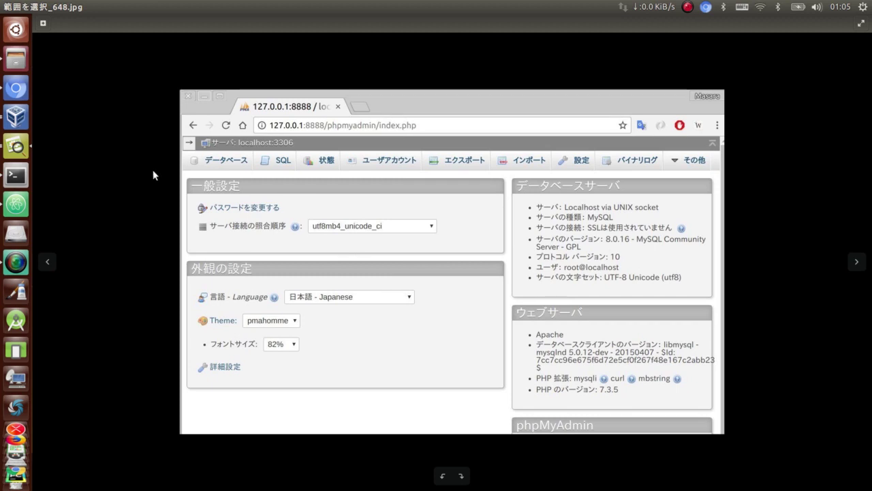
{"action": "left_click", "coordinate": [21, 92]}
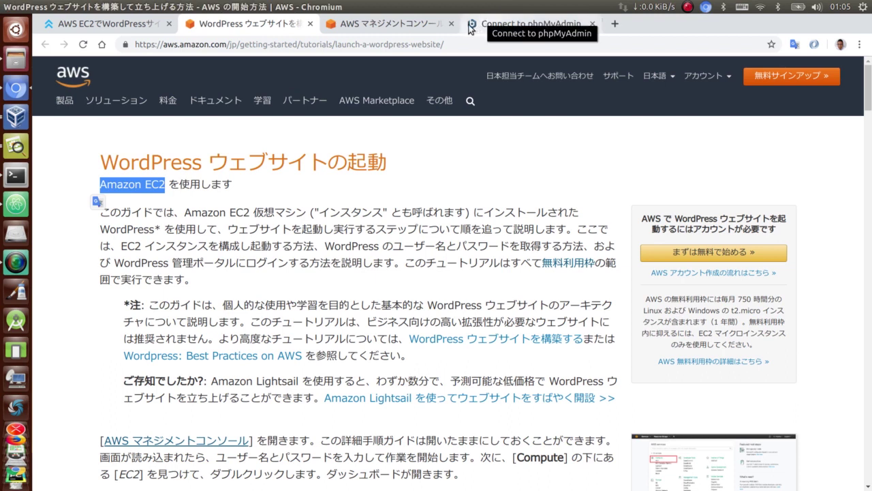
{"action": "left_click", "coordinate": [393, 169]}
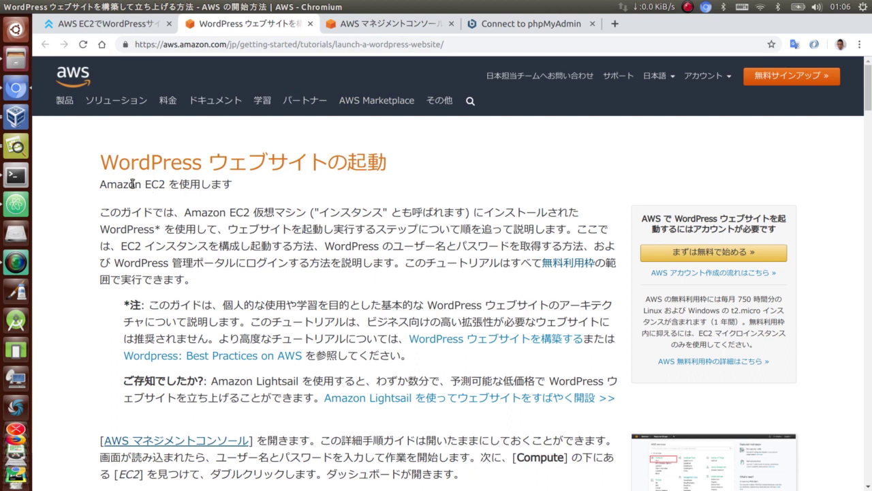
{"action": "left_click_drag", "start_coordinate": [107, 165], "coordinate": [387, 166]}
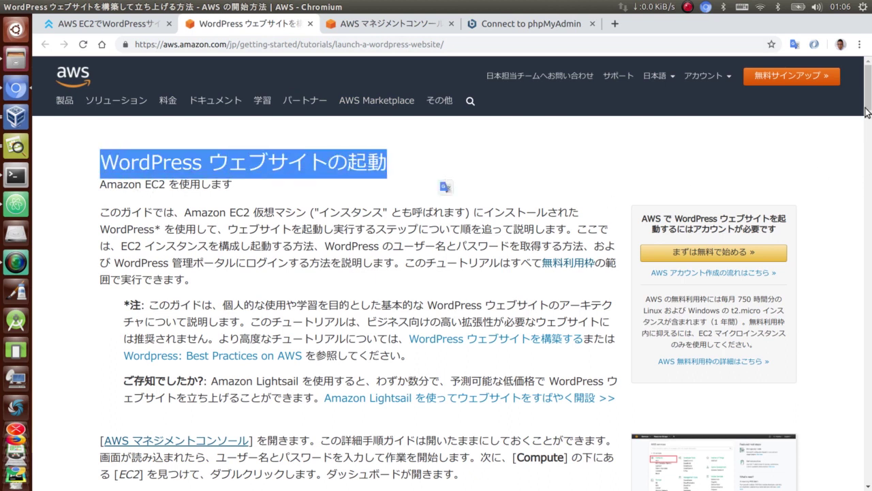
{"action": "scroll", "coordinate": [868, 110], "scroll_direction": "down", "scroll_amount": 3}
{"action": "left_click_drag", "start_coordinate": [868, 110], "coordinate": [858, 86]}
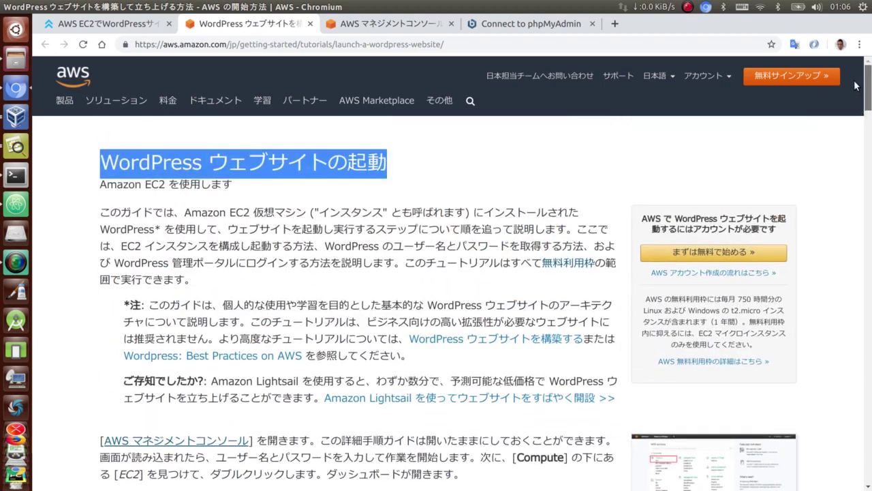
Step: Open the EC2 instances page from the AWS Management Console and start creating a new instance
{"action": "left_click", "coordinate": [398, 23]}
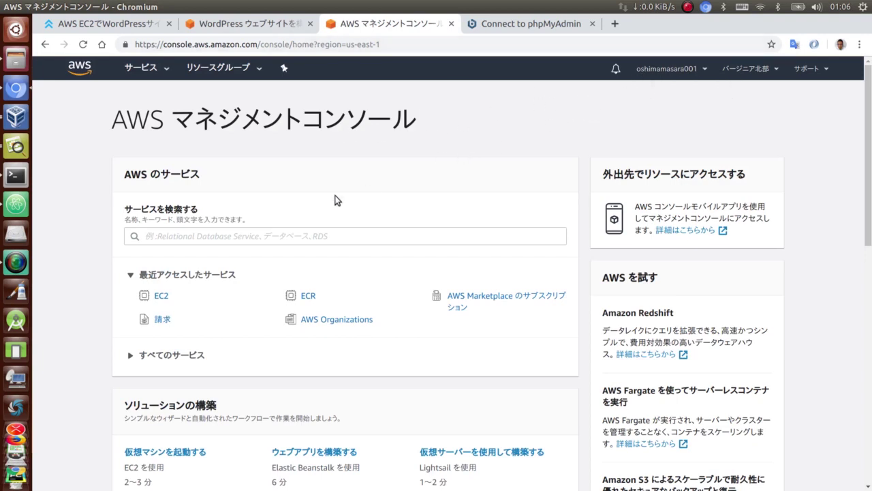
{"action": "left_click", "coordinate": [147, 74]}
{"action": "left_click", "coordinate": [220, 160]}
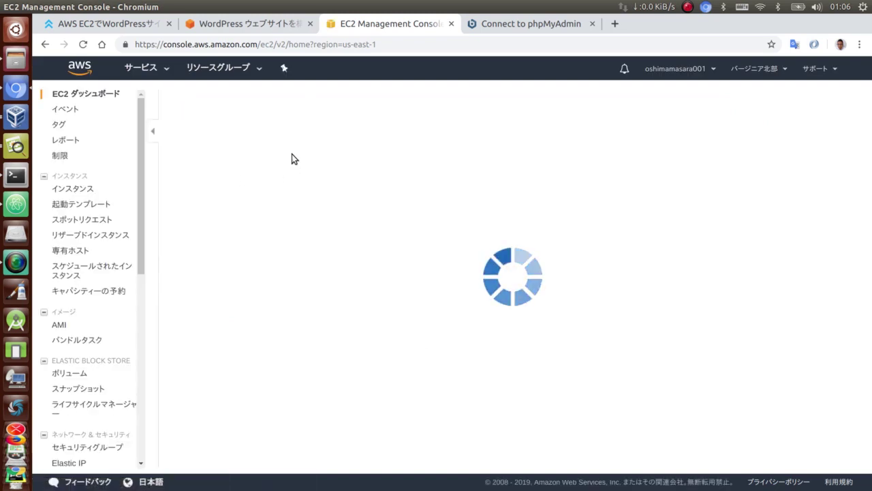
{"action": "left_click", "coordinate": [81, 191]}
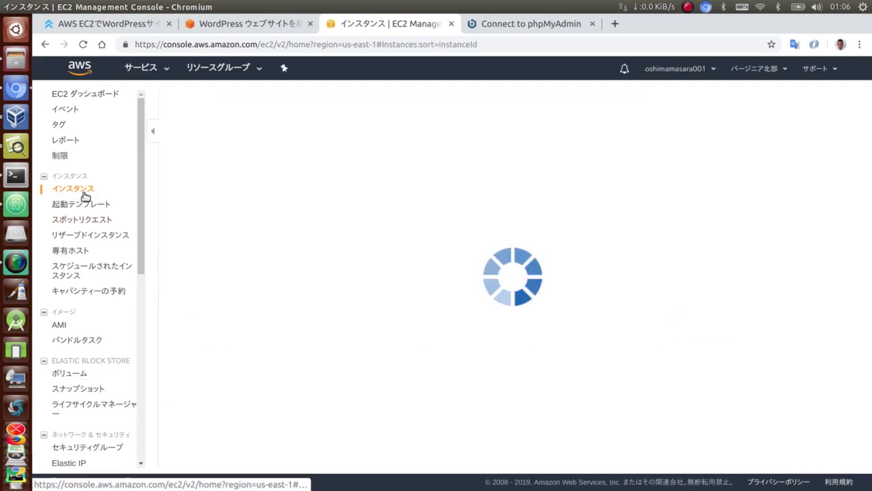
{"action": "left_click", "coordinate": [214, 103]}
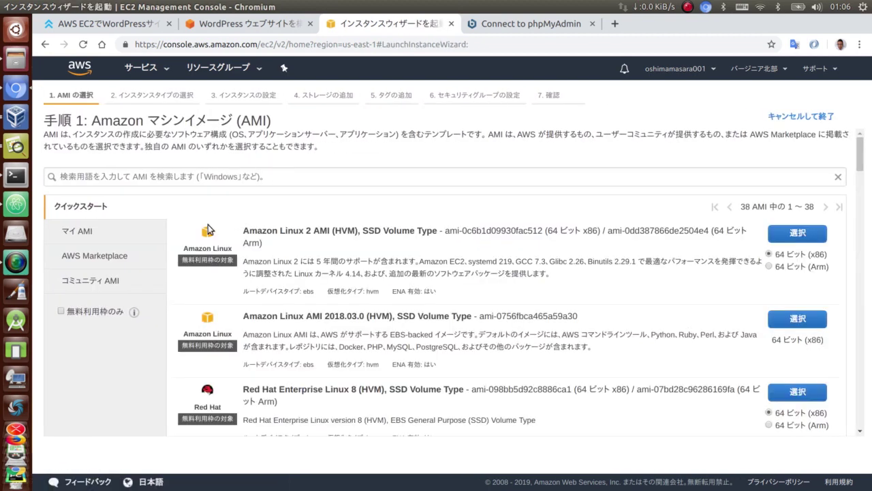
Step: Search AWS Marketplace for wordpress and choose the WordPress Certified by Bitnami and Automattic image for the instance
{"action": "left_click", "coordinate": [125, 266]}
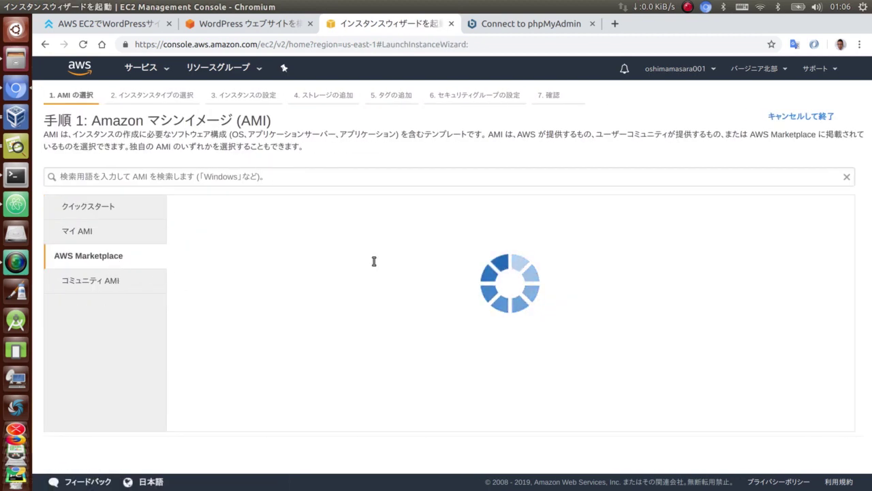
{"action": "left_click", "coordinate": [277, 177]}
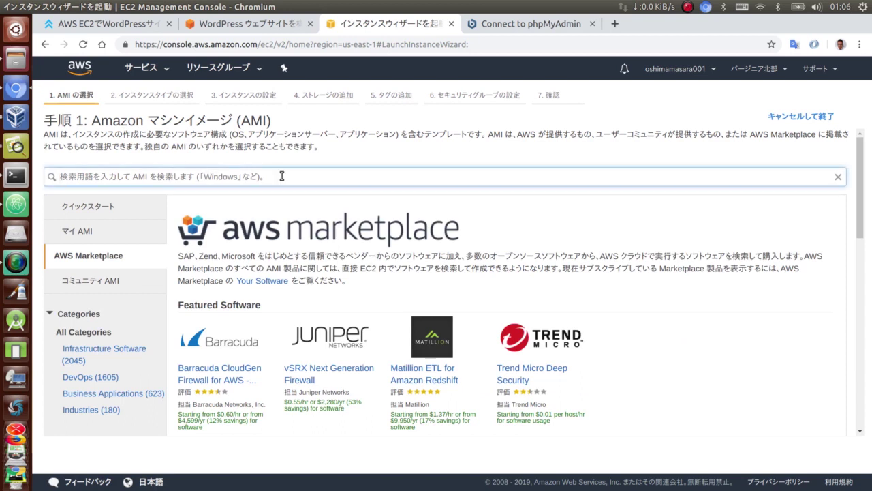
{"action": "type", "text": "word"}
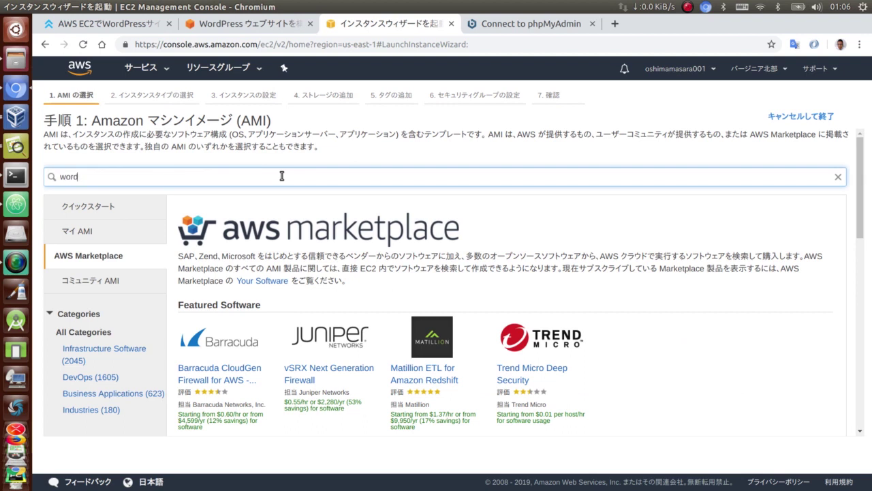
{"action": "type", "text": "press"}
{"action": "key", "text": "Return"}
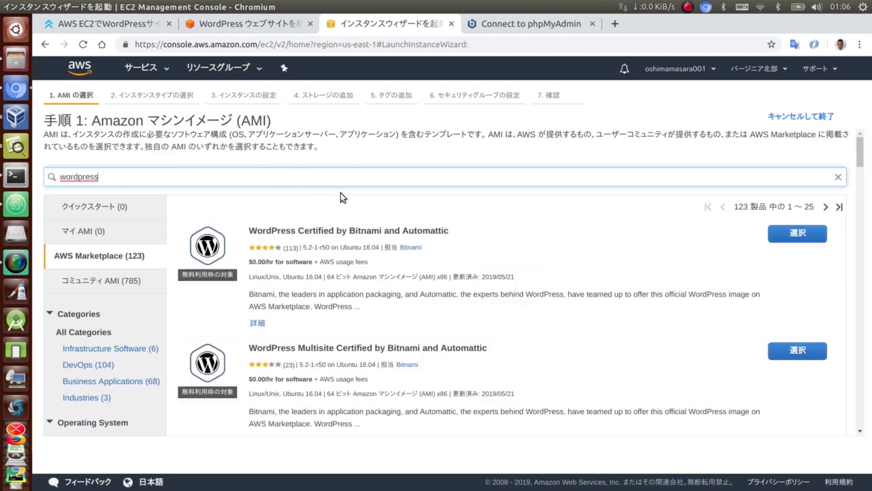
{"action": "left_click", "coordinate": [794, 234]}
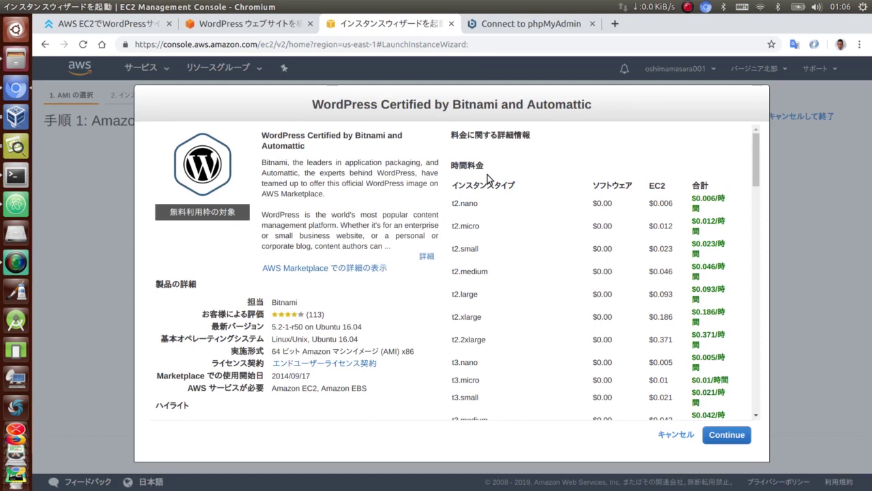
{"action": "left_click", "coordinate": [713, 435]}
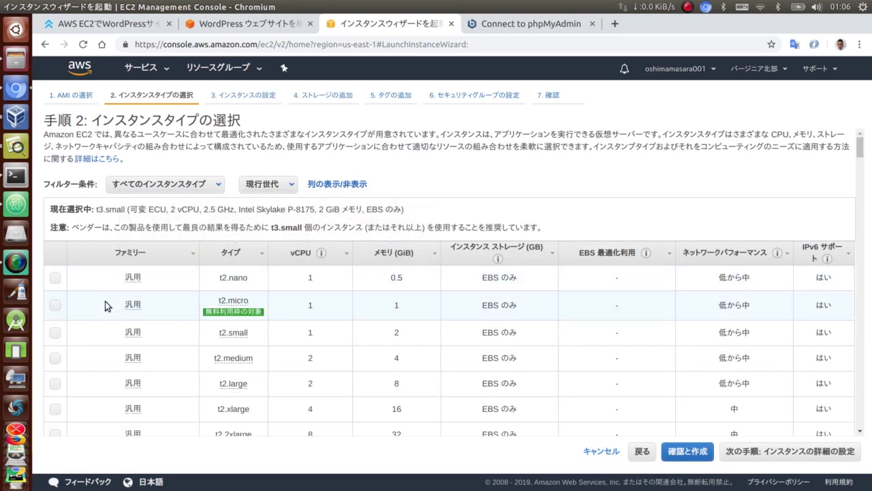
Step: Choose the t2.micro instance type and proceed to the launch review with the default instance details
{"action": "left_click", "coordinate": [55, 307]}
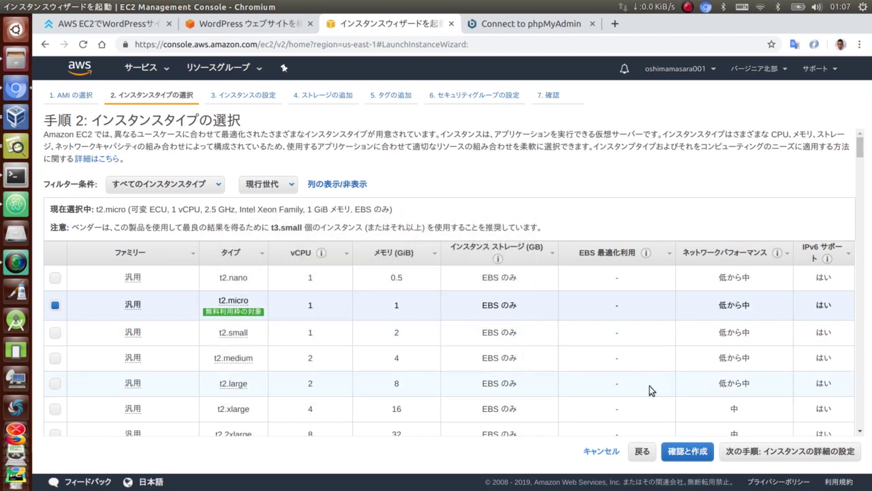
{"action": "left_click", "coordinate": [794, 454]}
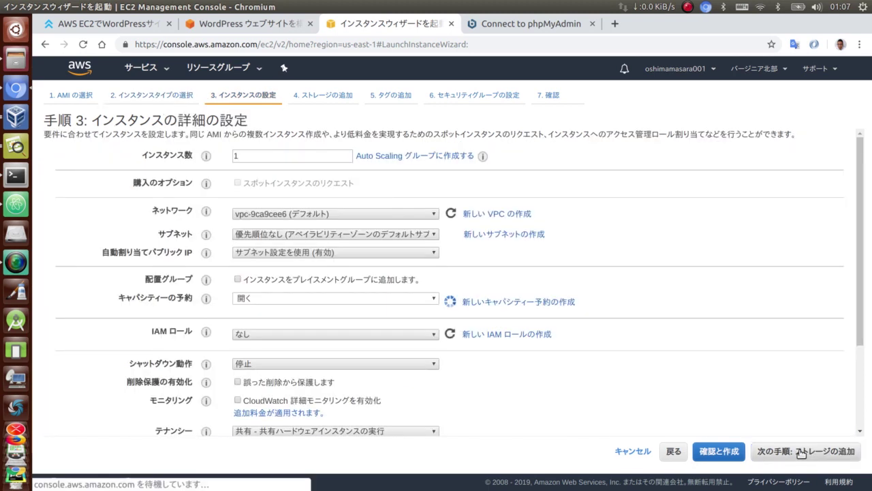
{"action": "left_click", "coordinate": [722, 453]}
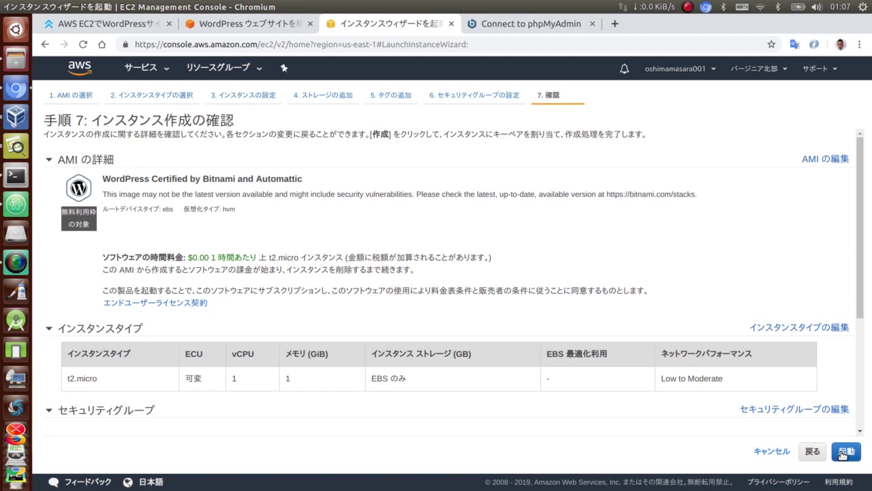
Step: Launch the instance with a new key pair named demo002, downloading its private key file
{"action": "left_click", "coordinate": [847, 452]}
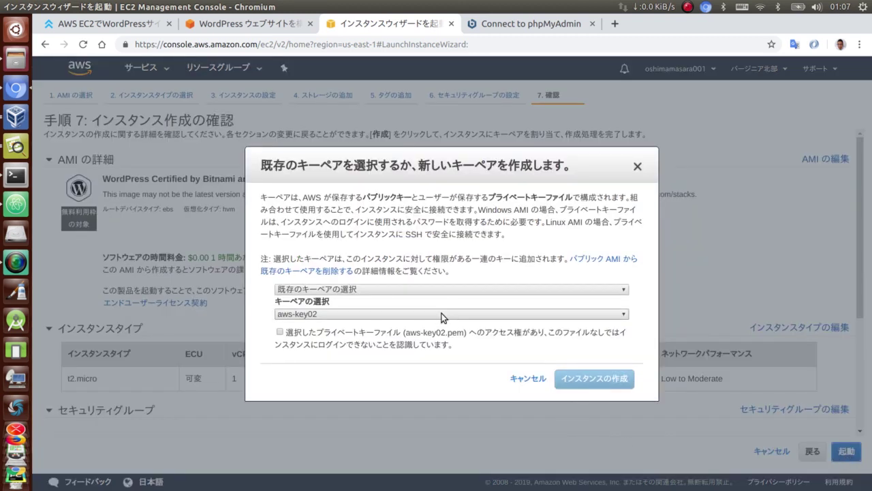
{"action": "left_click", "coordinate": [447, 292]}
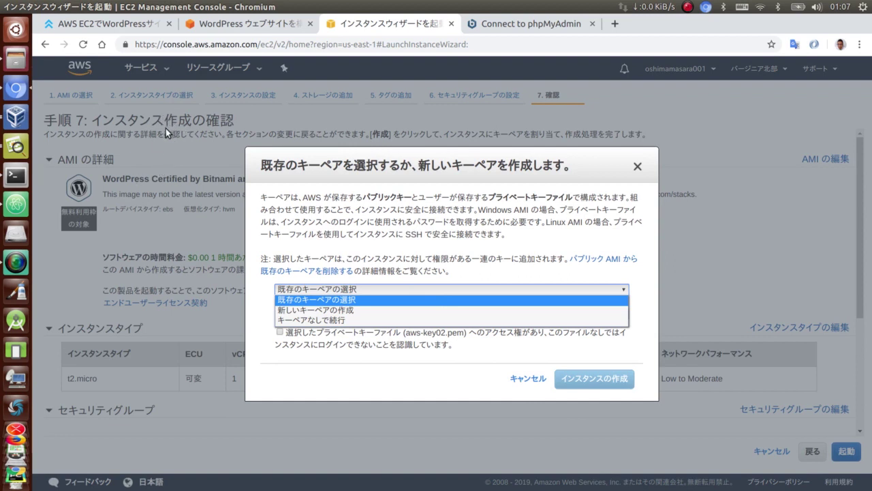
{"action": "key", "text": "Escape"}
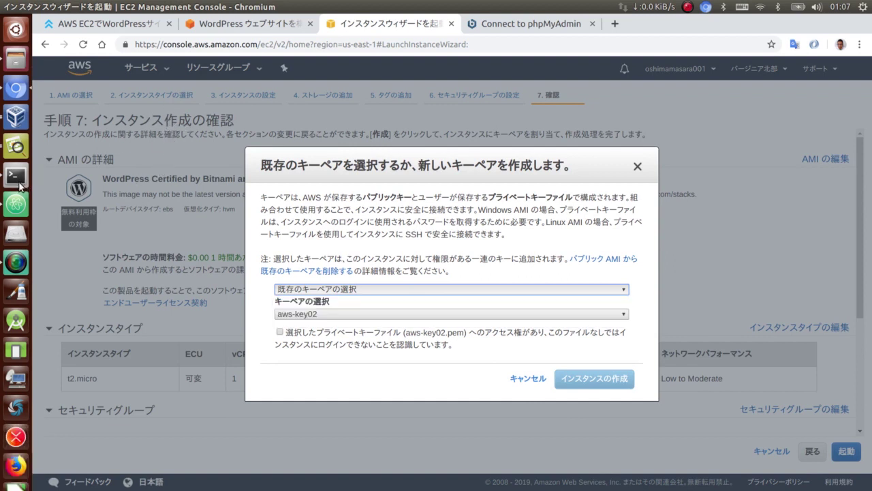
{"action": "left_click", "coordinate": [345, 289]}
{"action": "left_click", "coordinate": [343, 311]}
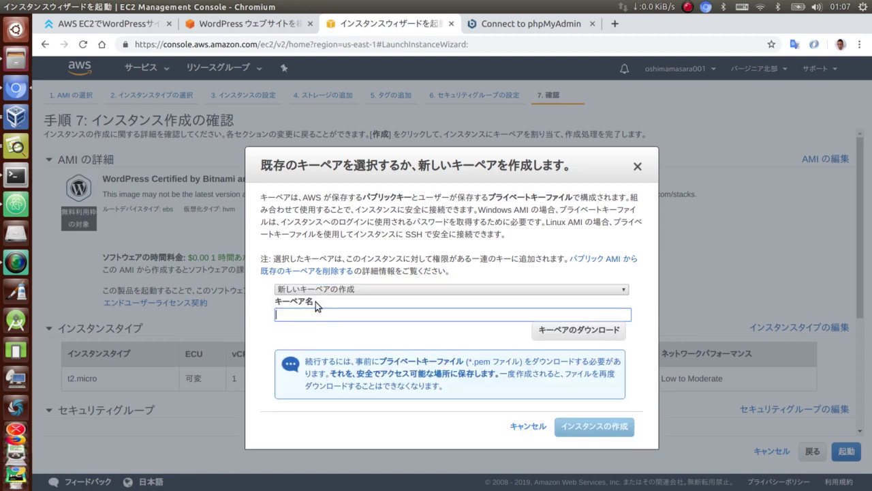
{"action": "type", "text": "demo002"}
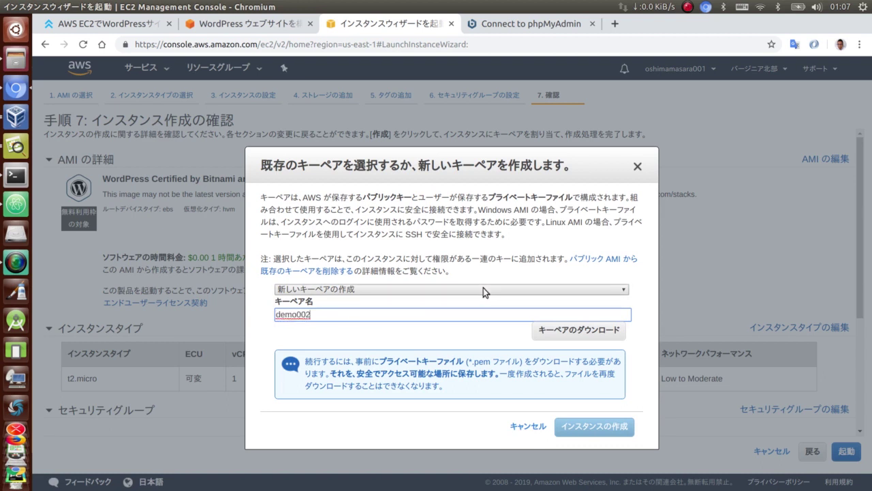
{"action": "left_click", "coordinate": [590, 334]}
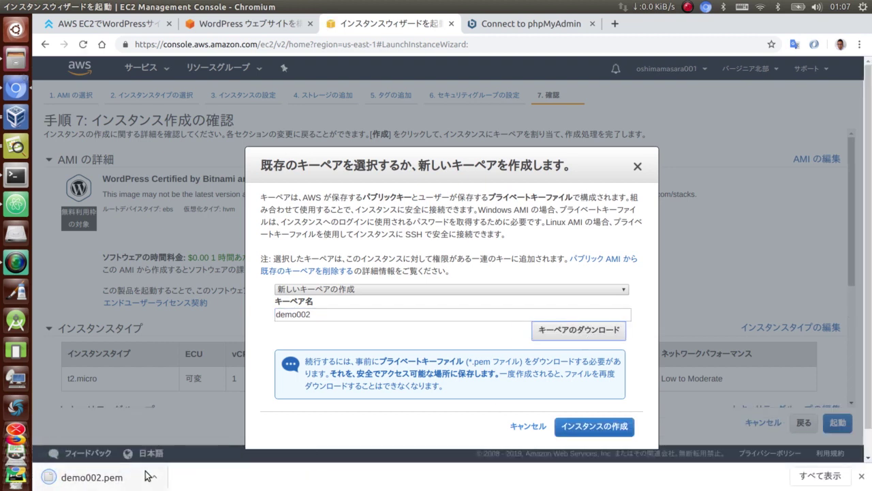
{"action": "left_click", "coordinate": [612, 431]}
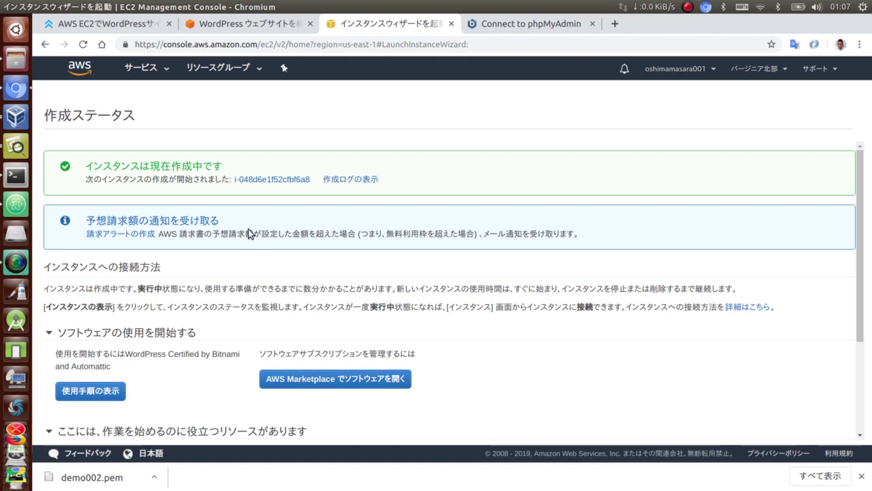
Step: Open the newly launched instance in the instances list and check its state, status checks and public IPv4 address
{"action": "left_click", "coordinate": [285, 180]}
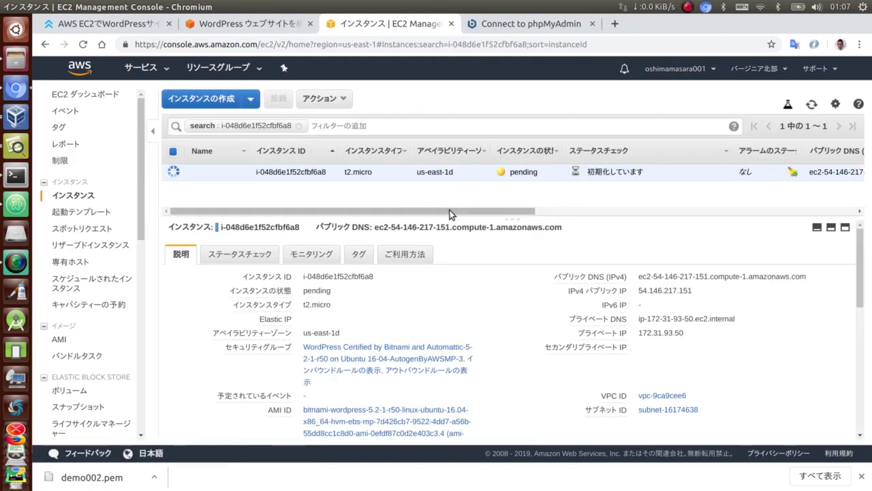
{"action": "left_click_drag", "start_coordinate": [454, 210], "coordinate": [580, 215]}
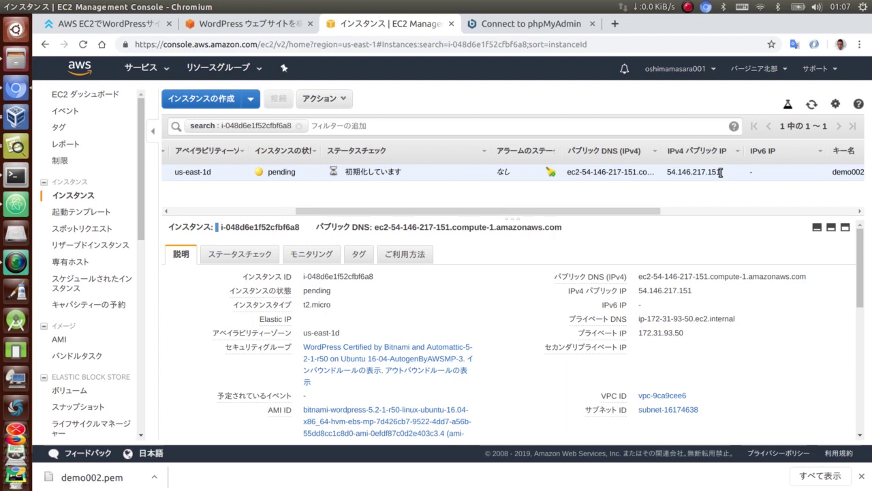
{"action": "left_click_drag", "start_coordinate": [409, 175], "coordinate": [339, 177]}
{"action": "left_click", "coordinate": [404, 180]}
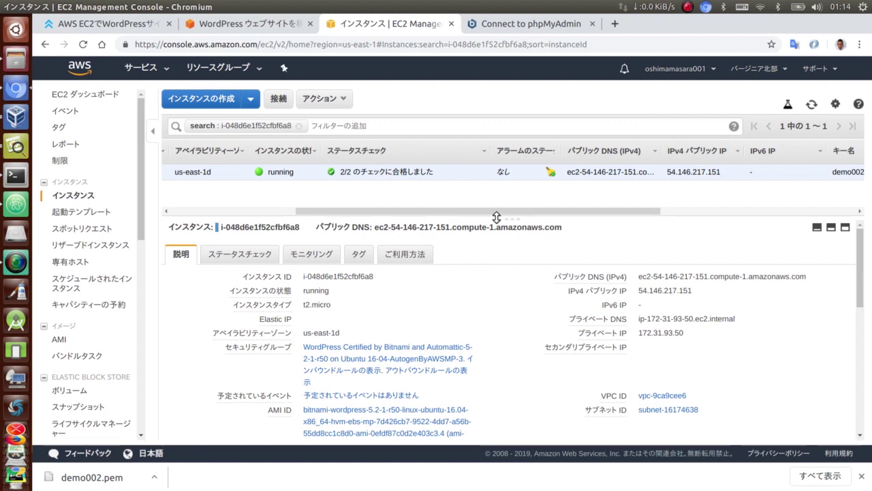
{"action": "scroll", "coordinate": [621, 217], "scroll_direction": "right", "scroll_amount": 2}
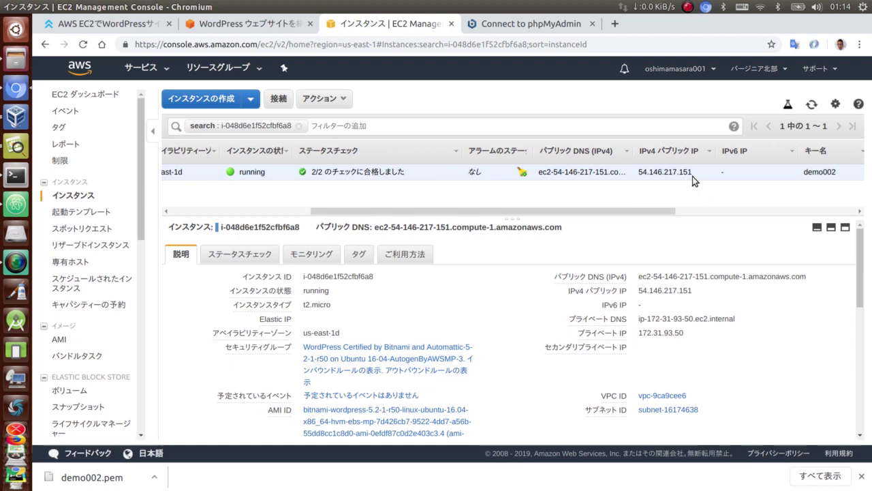
Step: Copy the instance's public IPv4 address and open it in a new browser tab
{"action": "left_click_drag", "start_coordinate": [693, 172], "coordinate": [641, 175]}
{"action": "right_click", "coordinate": [663, 167]}
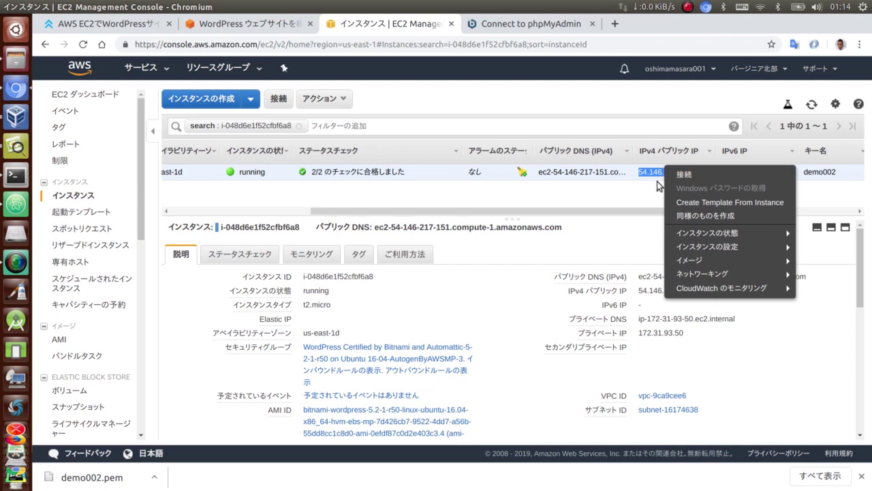
{"action": "left_click", "coordinate": [668, 189]}
{"action": "left_click_drag", "start_coordinate": [693, 175], "coordinate": [638, 175]}
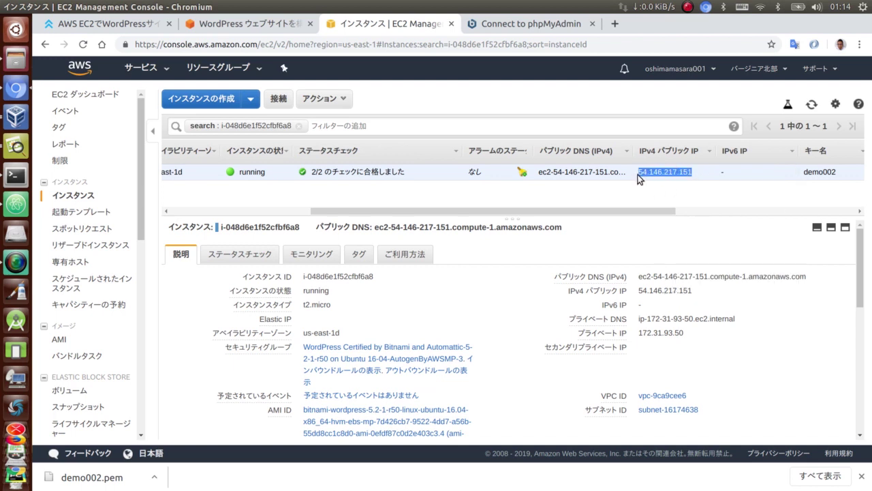
{"action": "left_click", "coordinate": [617, 24]}
{"action": "key", "text": "ctrl+v"}
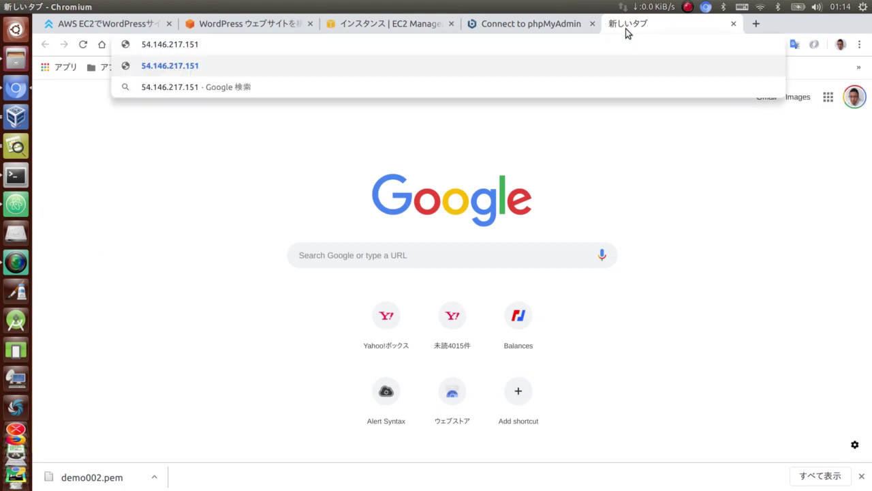
{"action": "key", "text": "Return"}
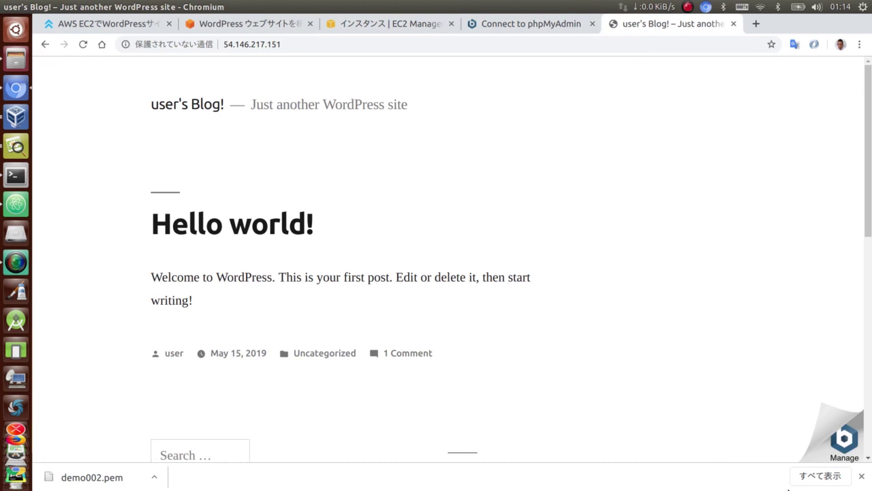
Step: Close the downloads bar, look over the WordPress blog's front page and select the site's address
{"action": "left_click", "coordinate": [861, 475]}
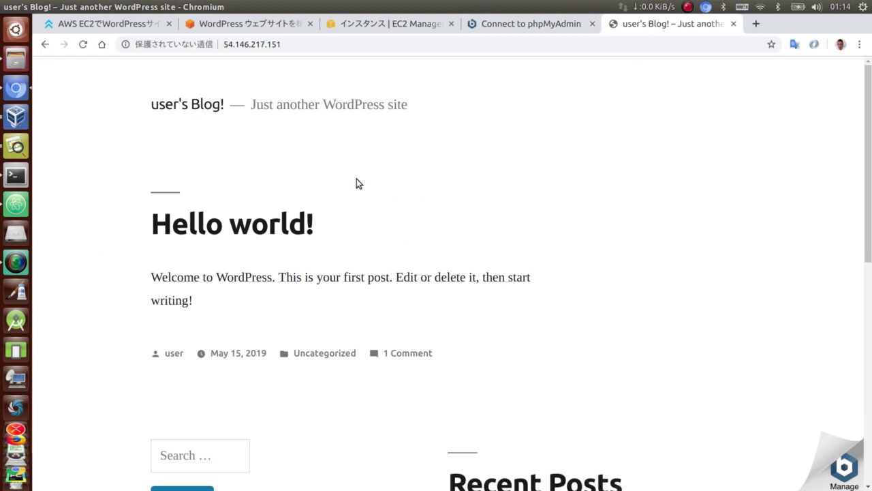
{"action": "scroll", "coordinate": [424, 297], "scroll_direction": "down", "scroll_amount": 3}
{"action": "scroll", "coordinate": [424, 286], "scroll_direction": "up", "scroll_amount": 3}
{"action": "left_click", "coordinate": [309, 45]}
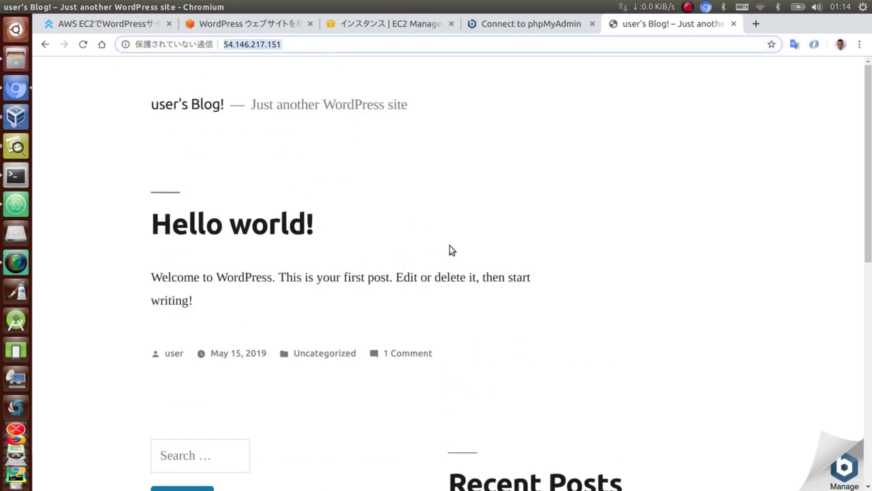
Step: Open the WordPress admin login page by adding /wp-admin to the site's address
{"action": "left_click", "coordinate": [392, 46]}
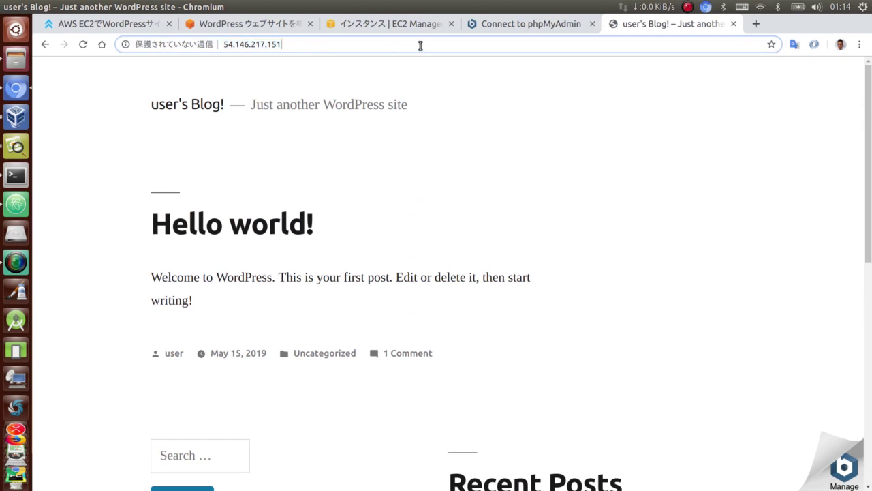
{"action": "type", "text": "/"}
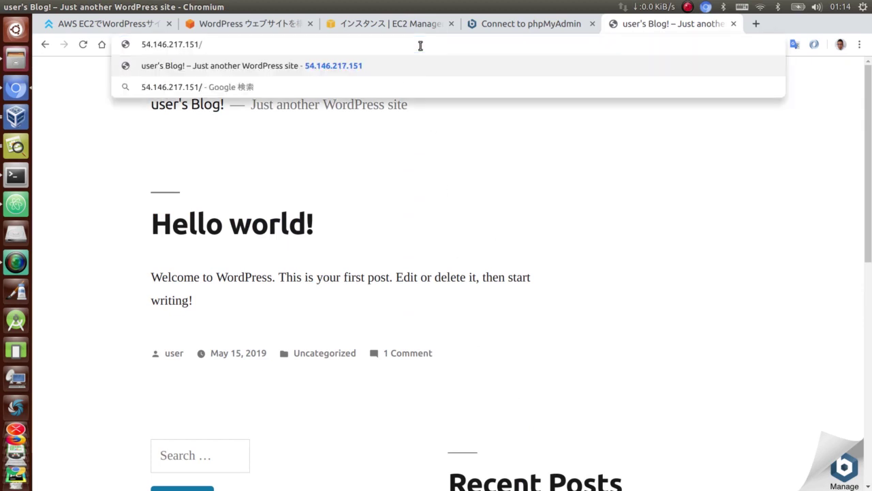
{"action": "type", "text": "wp"}
{"action": "type", "text": "dmin"}
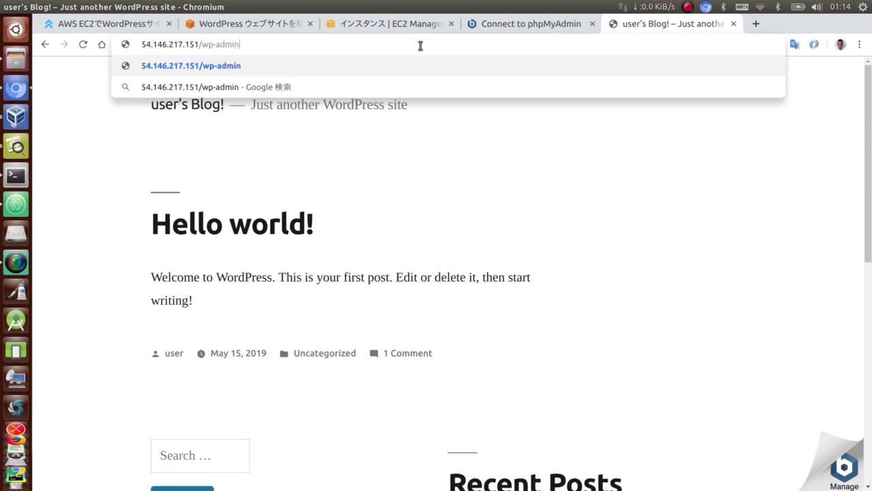
{"action": "key", "text": "Return"}
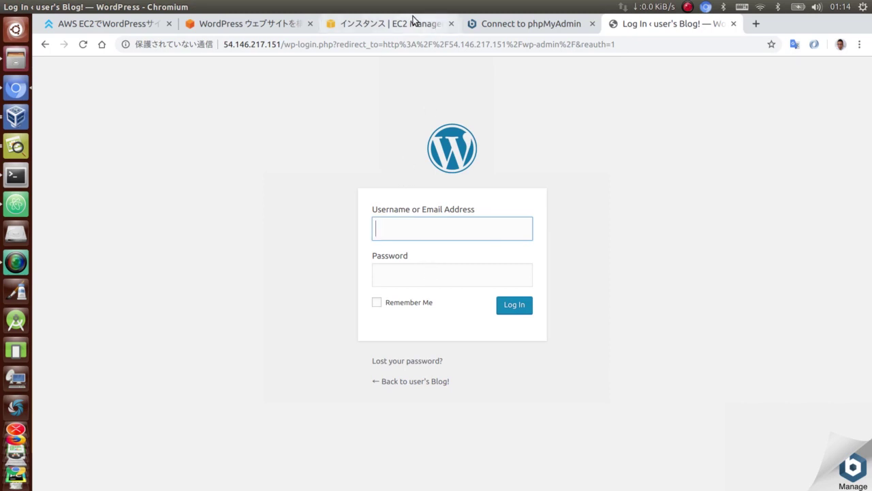
Step: Go back to the EC2 instances list and open the system log of the running WordPress instance
{"action": "left_click", "coordinate": [409, 22]}
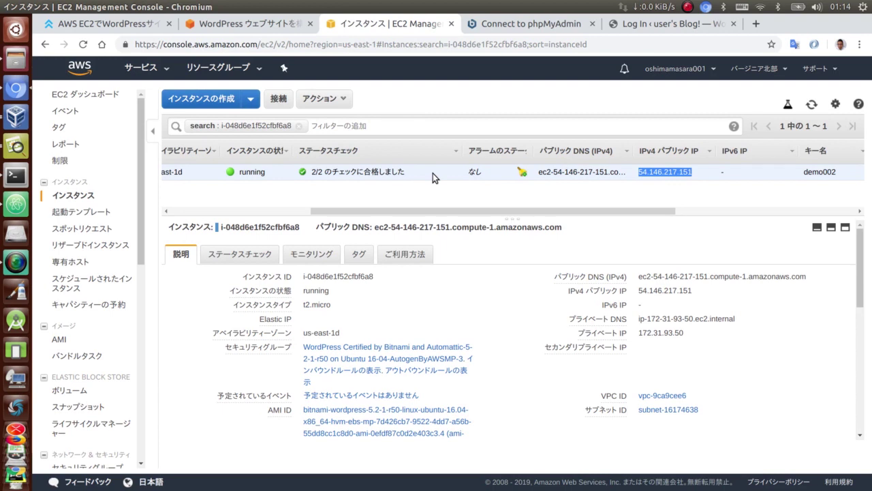
{"action": "left_click_drag", "start_coordinate": [400, 211], "coordinate": [259, 216]}
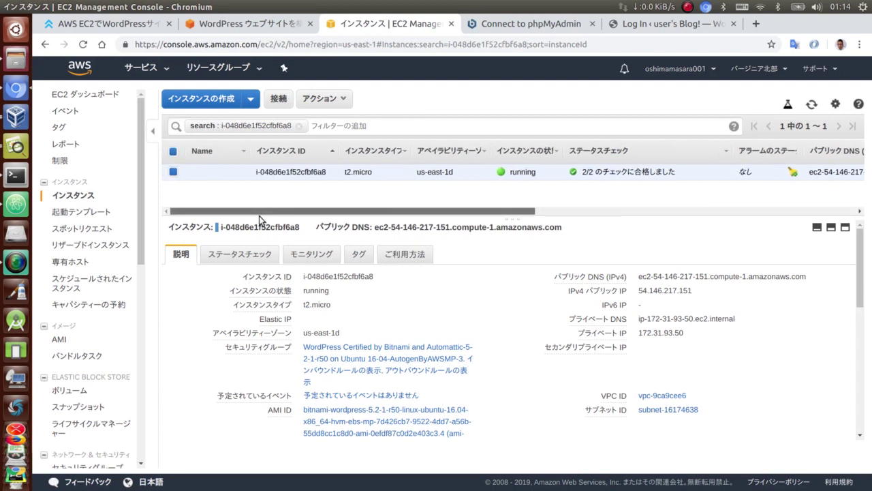
{"action": "right_click", "coordinate": [349, 171]}
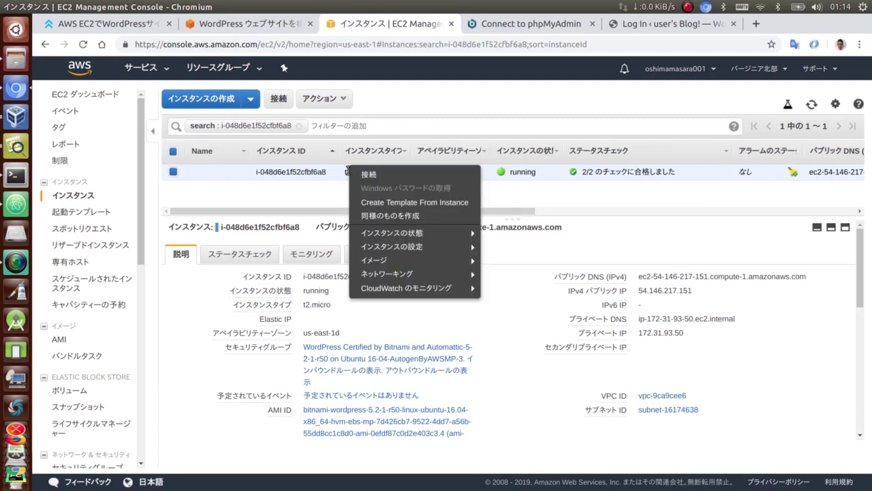
{"action": "mouse_move", "coordinate": [423, 248]}
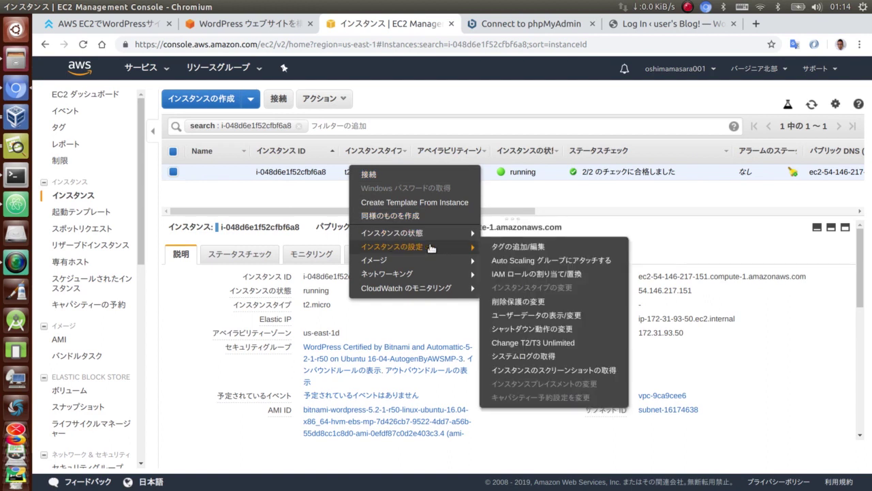
{"action": "left_click", "coordinate": [545, 356]}
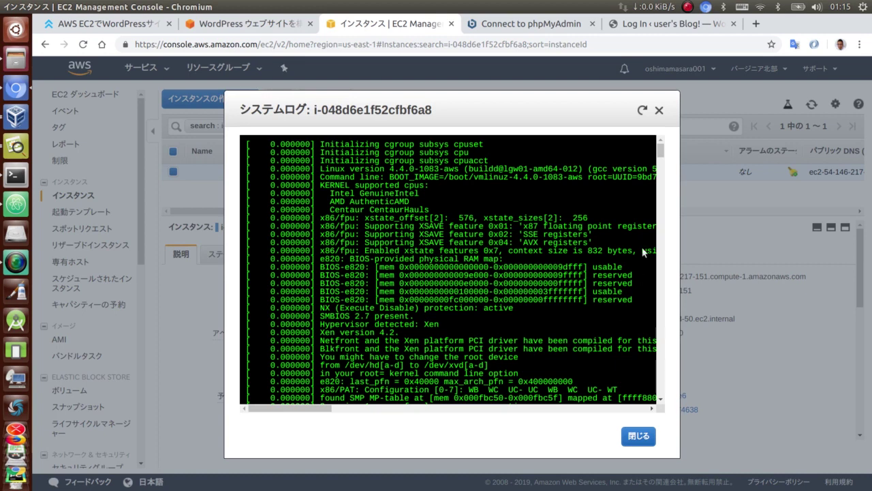
Step: Find the Bitnami application password message near the end of the system log and copy the password
{"action": "left_click_drag", "start_coordinate": [659, 149], "coordinate": [654, 381]}
{"action": "scroll", "coordinate": [654, 382], "scroll_direction": "up", "scroll_amount": 5}
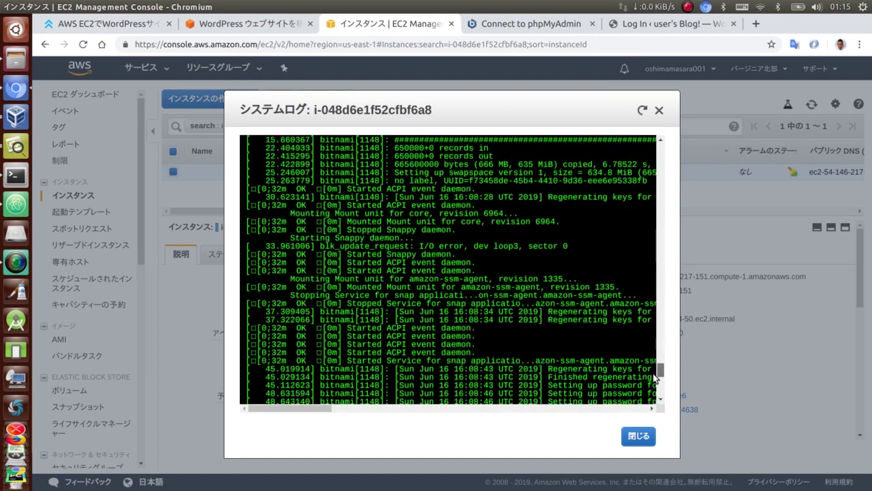
{"action": "left_click_drag", "start_coordinate": [315, 408], "coordinate": [349, 409]}
{"action": "left_click_drag", "start_coordinate": [264, 188], "coordinate": [425, 192]}
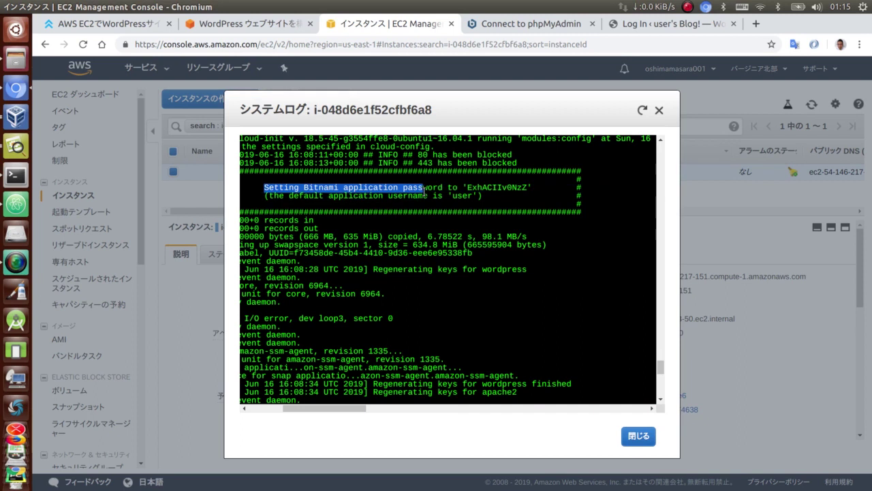
{"action": "left_click", "coordinate": [454, 202]}
{"action": "left_click_drag", "start_coordinate": [468, 188], "coordinate": [528, 188]}
{"action": "right_click", "coordinate": [527, 188]}
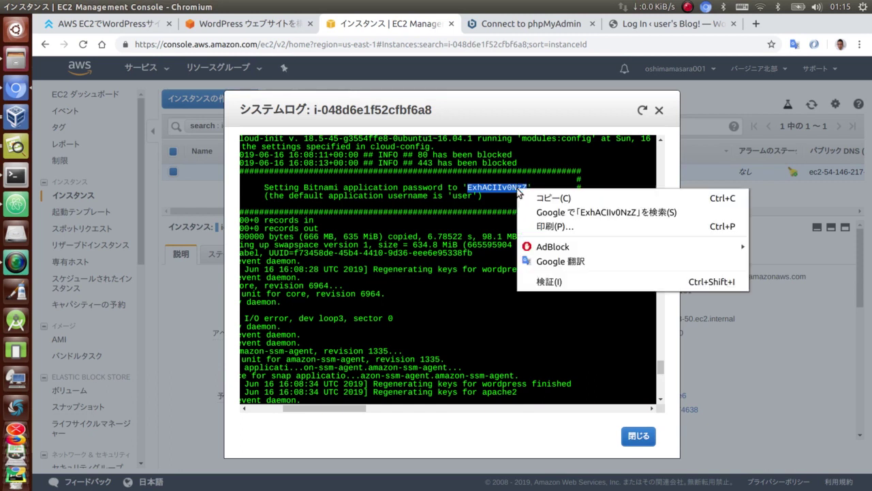
{"action": "left_click", "coordinate": [538, 197]}
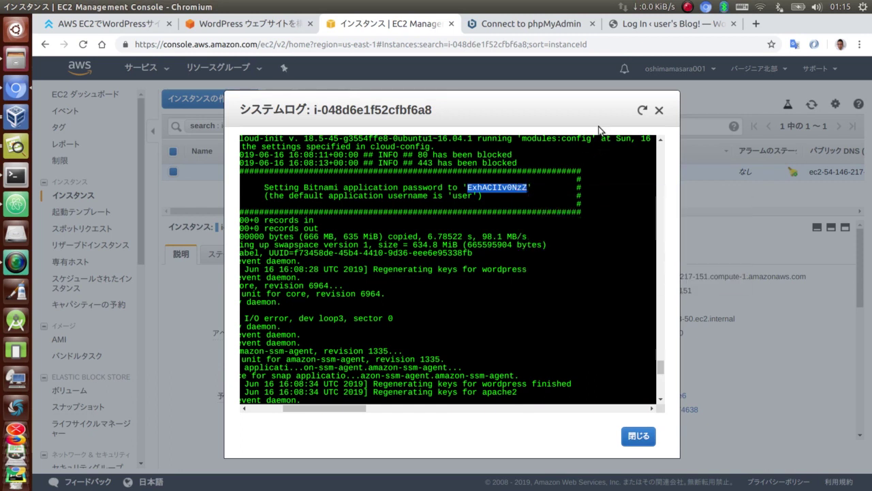
Step: Log in to WordPress as user with the copied application password and dismiss the browser's offer to save it
{"action": "left_click", "coordinate": [651, 26]}
{"action": "type", "text": "user"}
{"action": "key", "text": "Tab"}
{"action": "key", "text": "ctrl+v"}
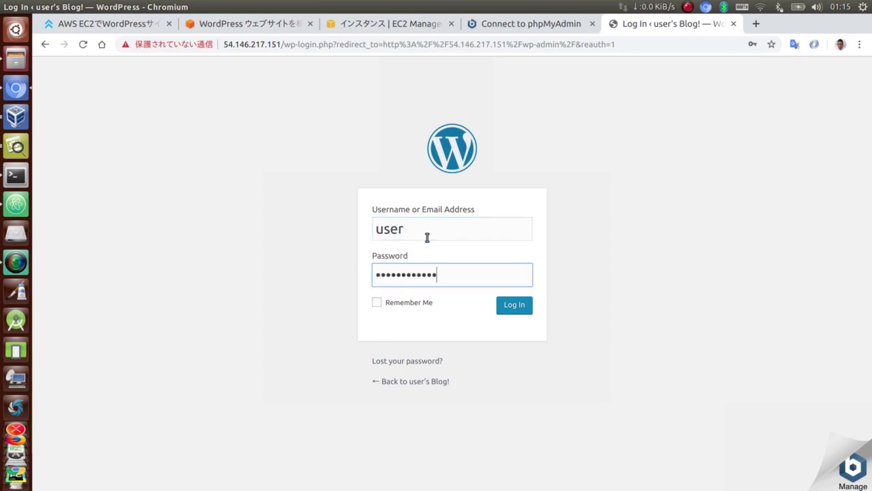
{"action": "left_click", "coordinate": [522, 308]}
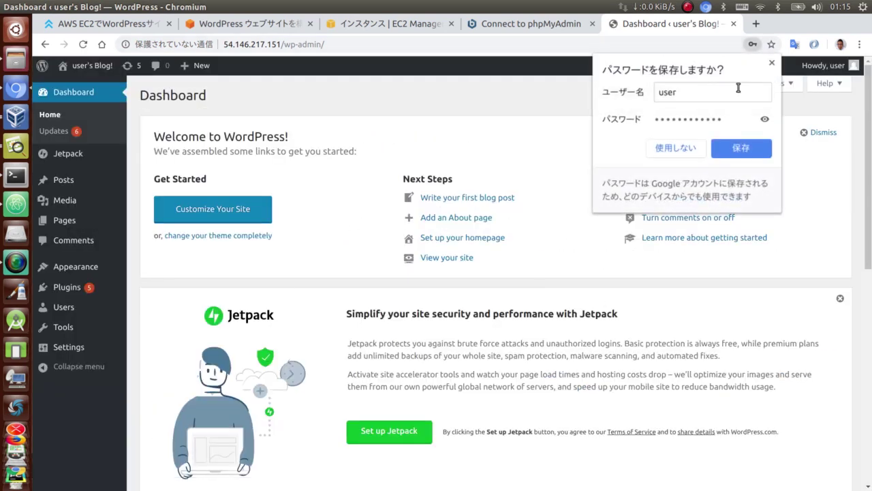
{"action": "left_click", "coordinate": [772, 63]}
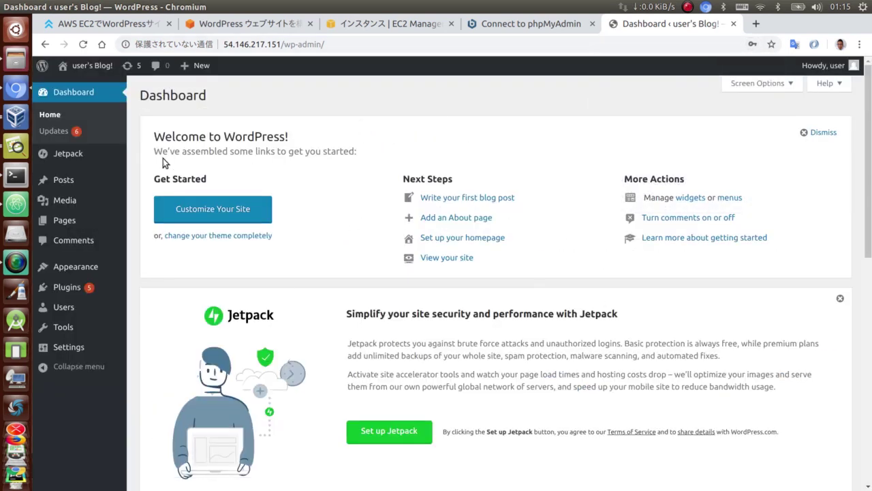
Step: Open a new WordPress post in the editor and close the instance's system log in the EC2 console
{"action": "mouse_move", "coordinate": [178, 71]}
{"action": "left_click", "coordinate": [188, 87]}
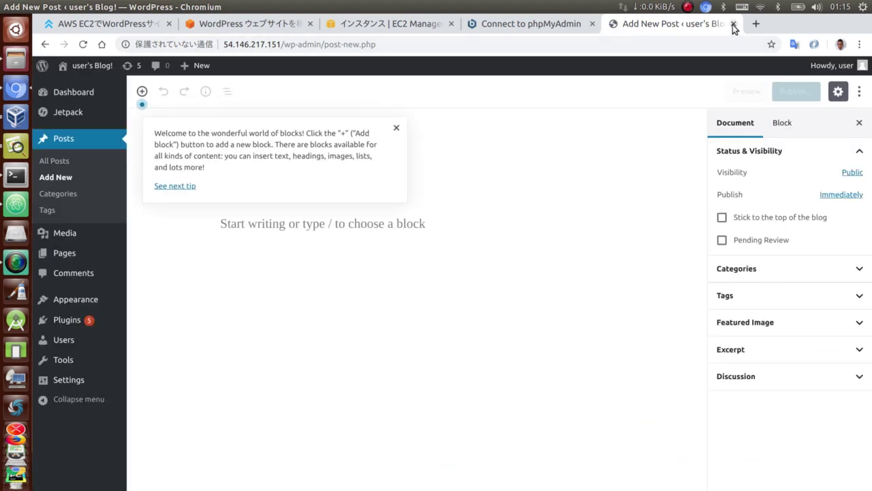
{"action": "left_click", "coordinate": [368, 25]}
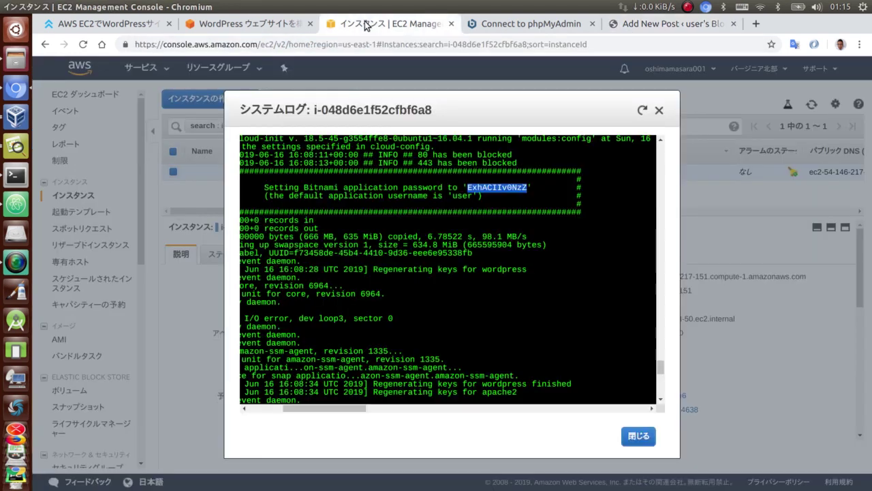
{"action": "left_click", "coordinate": [659, 110]}
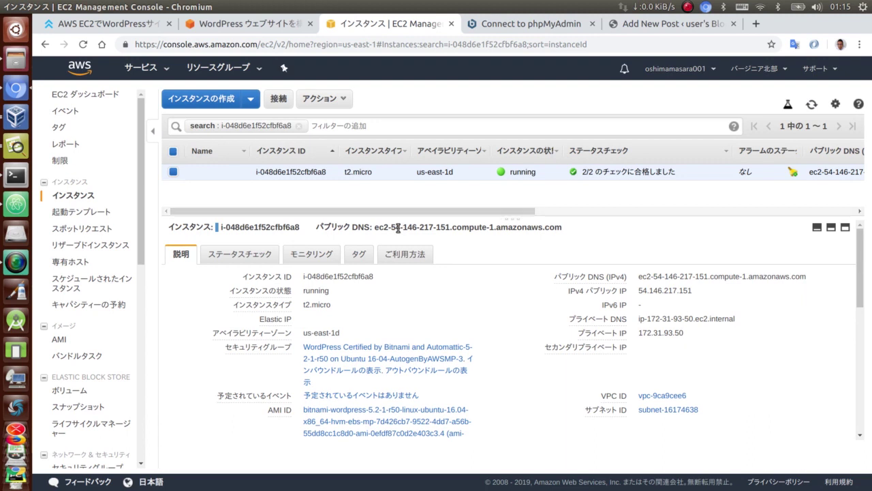
Step: Review the Bitnami phpMyAdmin guide's sections on access from Windows and from Linux and Mac OS X
{"action": "left_click", "coordinate": [616, 22]}
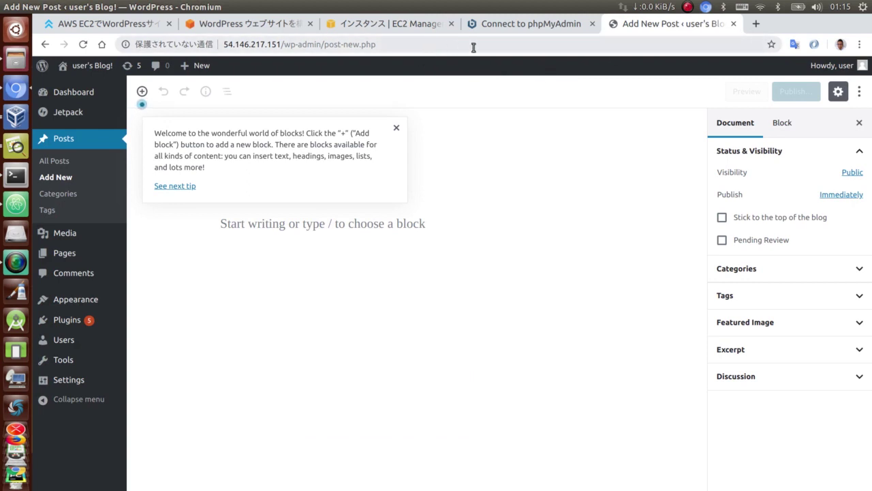
{"action": "left_click", "coordinate": [429, 26]}
{"action": "left_click", "coordinate": [495, 25]}
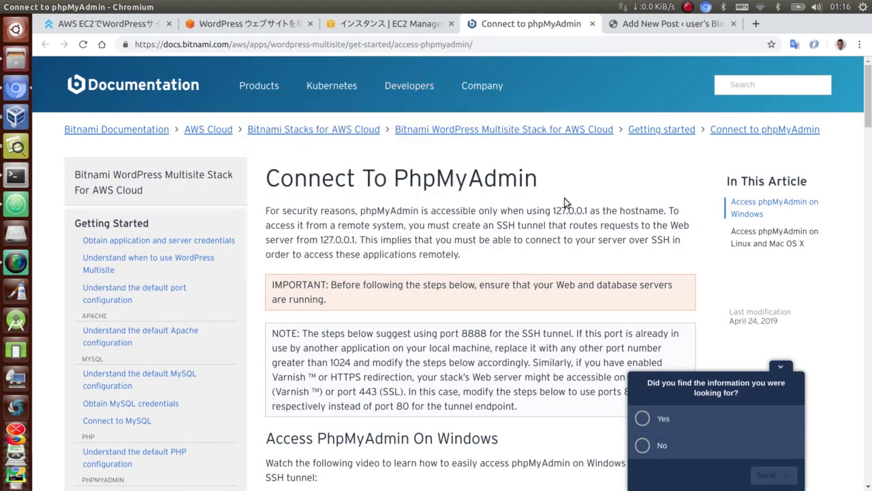
{"action": "scroll", "coordinate": [541, 200], "scroll_direction": "down", "scroll_amount": 5}
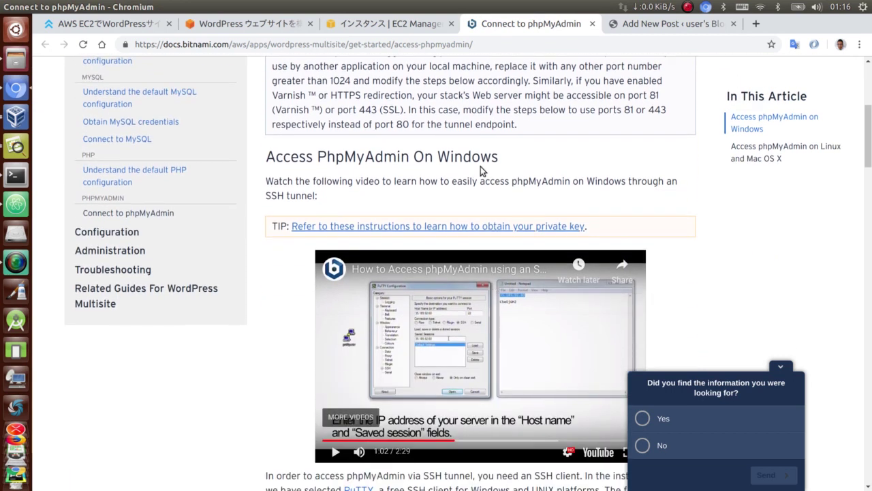
{"action": "left_click_drag", "start_coordinate": [505, 159], "coordinate": [426, 159]}
{"action": "left_click_drag", "start_coordinate": [870, 145], "coordinate": [870, 376]}
{"action": "left_click_drag", "start_coordinate": [576, 157], "coordinate": [443, 155]}
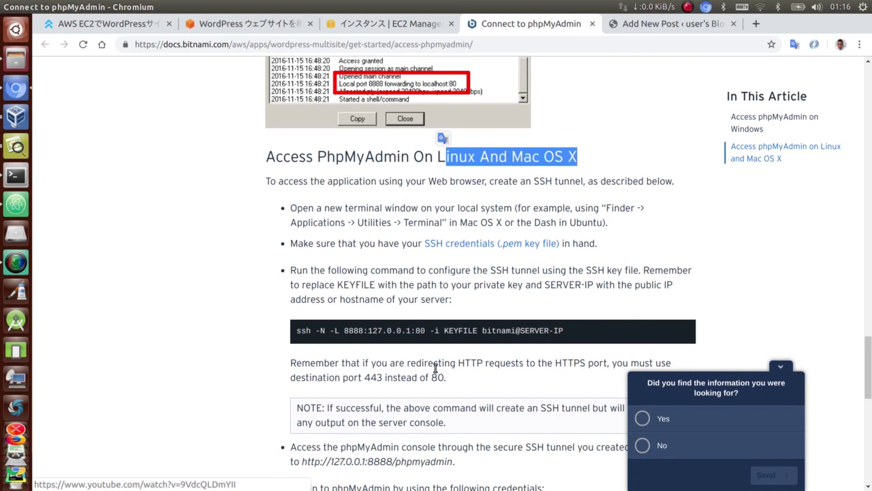
{"action": "left_click", "coordinate": [467, 158]}
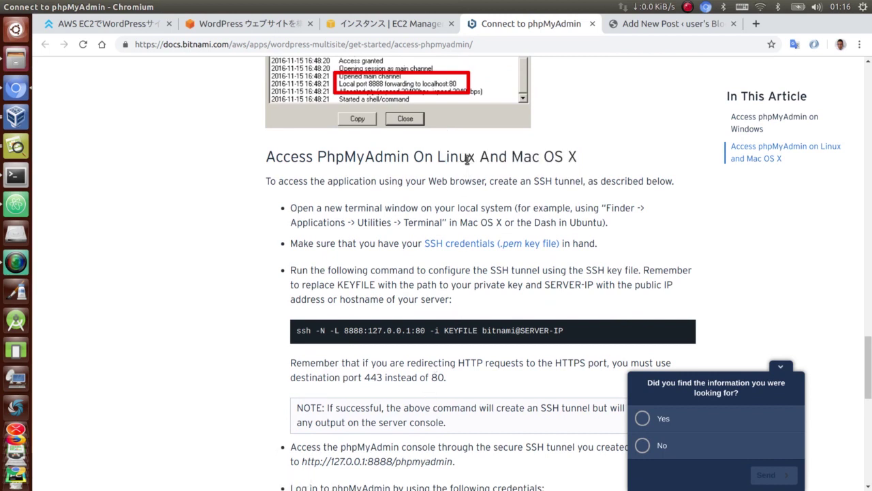
{"action": "double_click", "coordinate": [472, 158]}
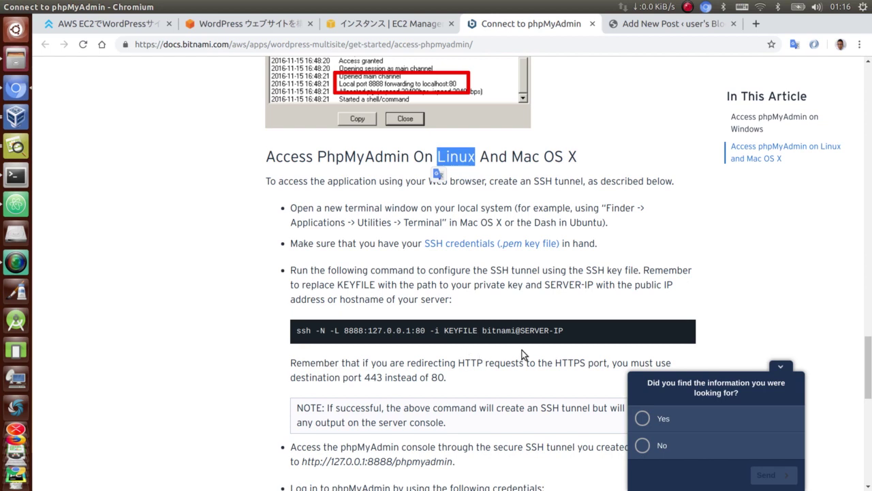
Step: Return to the EC2 instances list and quit the terminal that is already running
{"action": "left_click", "coordinate": [621, 25]}
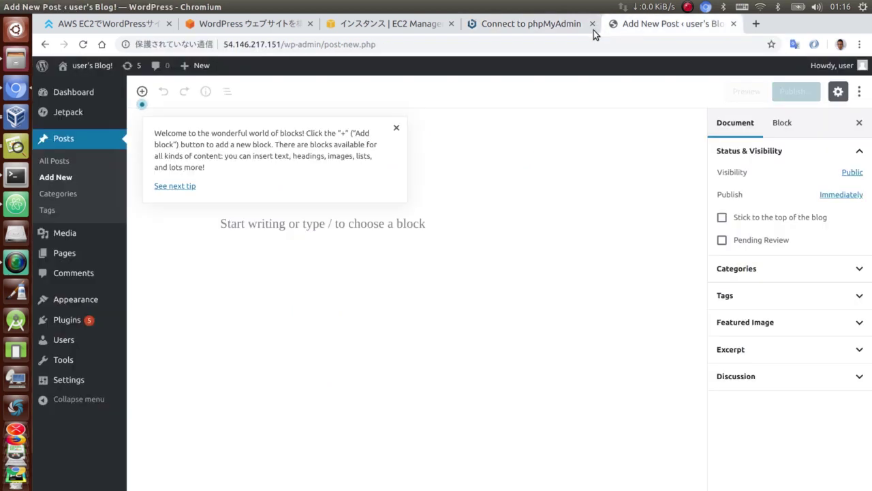
{"action": "left_click", "coordinate": [428, 26]}
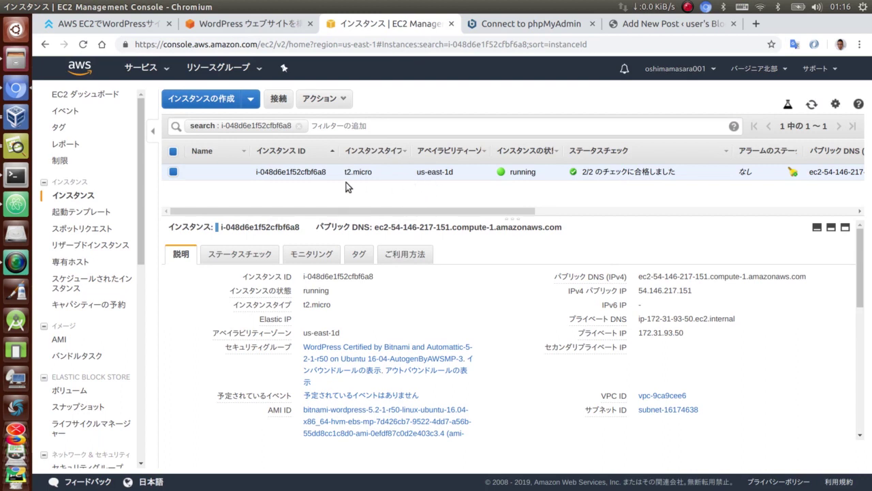
{"action": "right_click", "coordinate": [16, 179]}
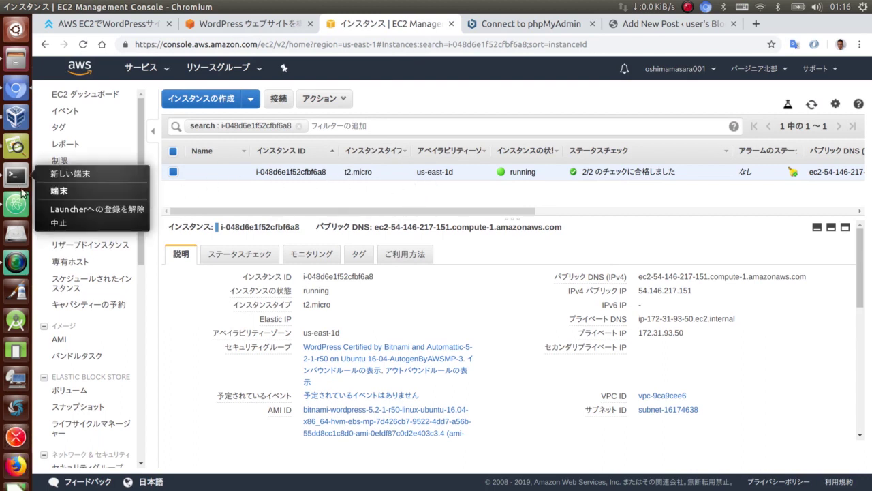
{"action": "left_click", "coordinate": [47, 222]}
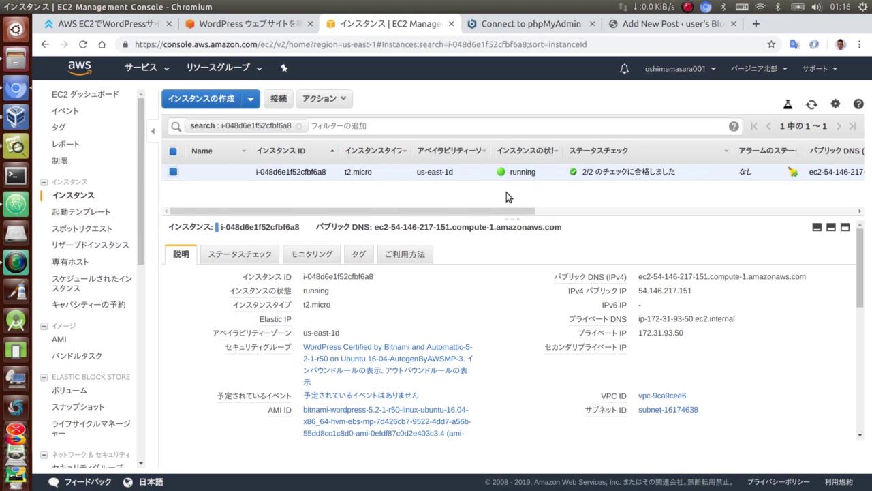
Step: Open the connection instructions for the instance and copy the example ssh command that uses demo002.pem
{"action": "left_click", "coordinate": [278, 99]}
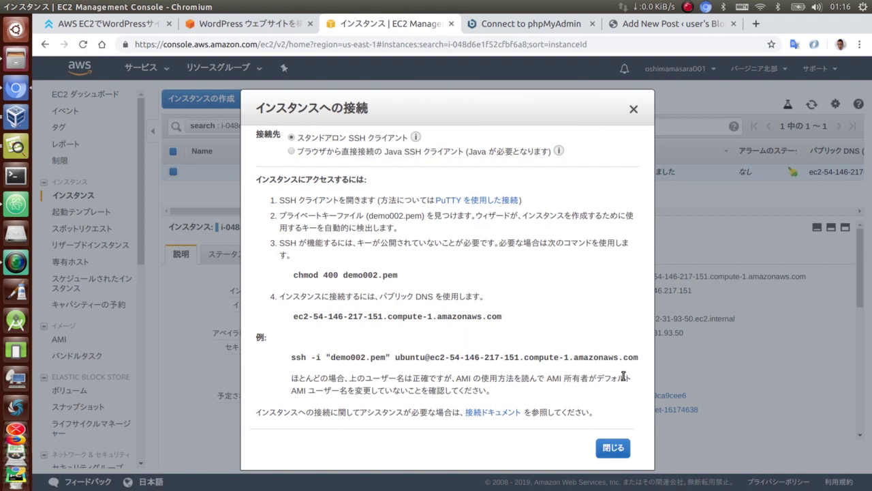
{"action": "left_click_drag", "start_coordinate": [641, 366], "coordinate": [597, 413]}
{"action": "left_click", "coordinate": [589, 360]}
{"action": "left_click_drag", "start_coordinate": [639, 358], "coordinate": [291, 359]}
{"action": "key", "text": "ctrl+c"}
{"action": "left_click", "coordinate": [383, 365]}
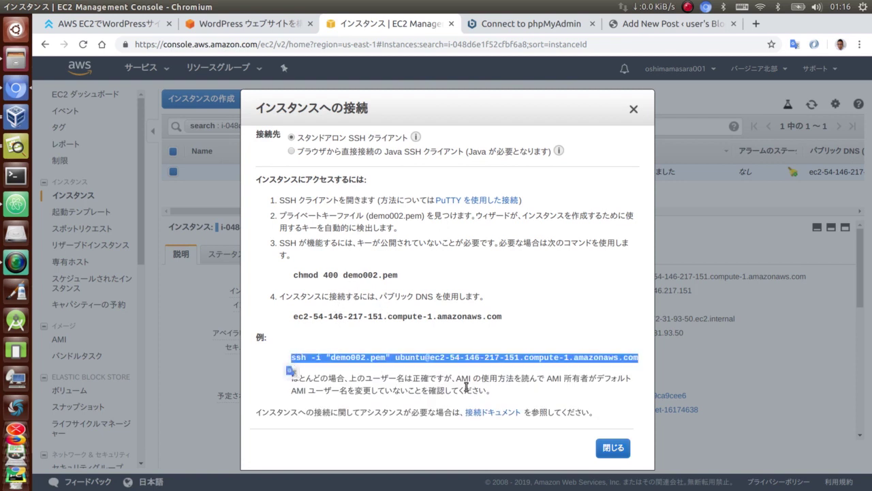
{"action": "right_click", "coordinate": [515, 358]}
{"action": "left_click", "coordinate": [518, 364]}
Step: Open a terminal window and change to the ダウンロード directory
{"action": "left_click", "coordinate": [16, 176]}
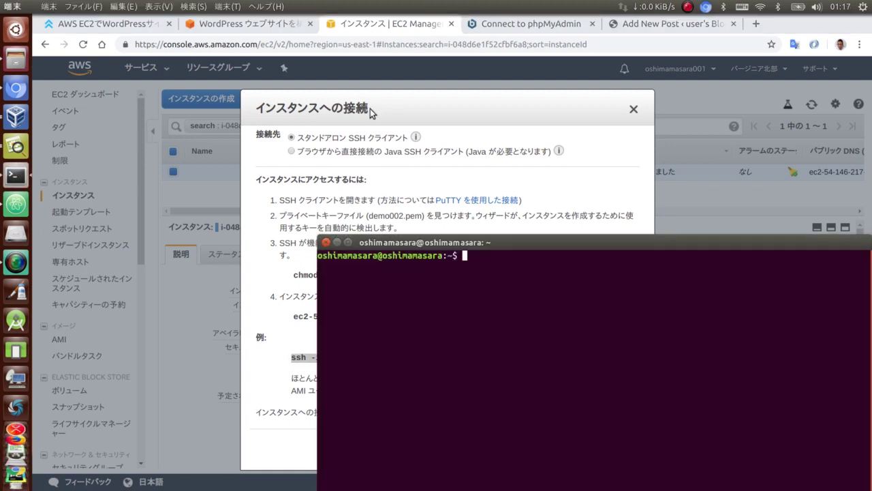
{"action": "type", "text": "cd "}
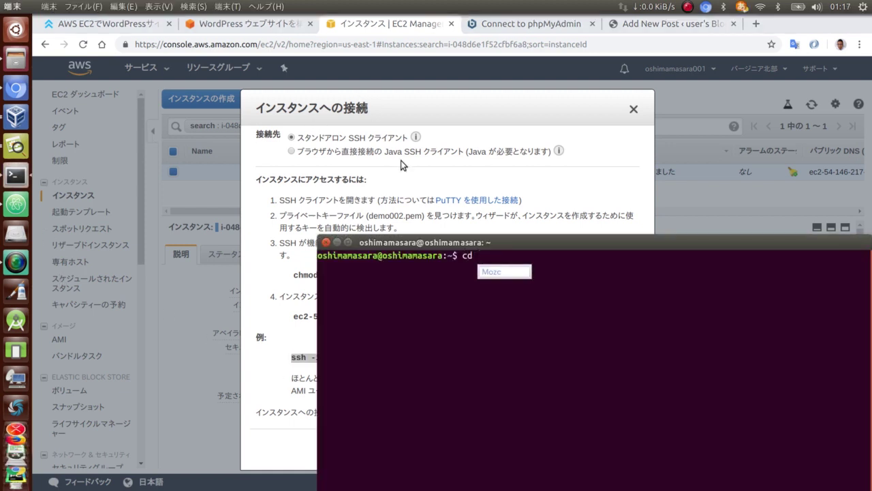
{"action": "type", "text": "だうんろーど"}
{"action": "key", "text": "space"}
{"action": "key", "text": "Return"}
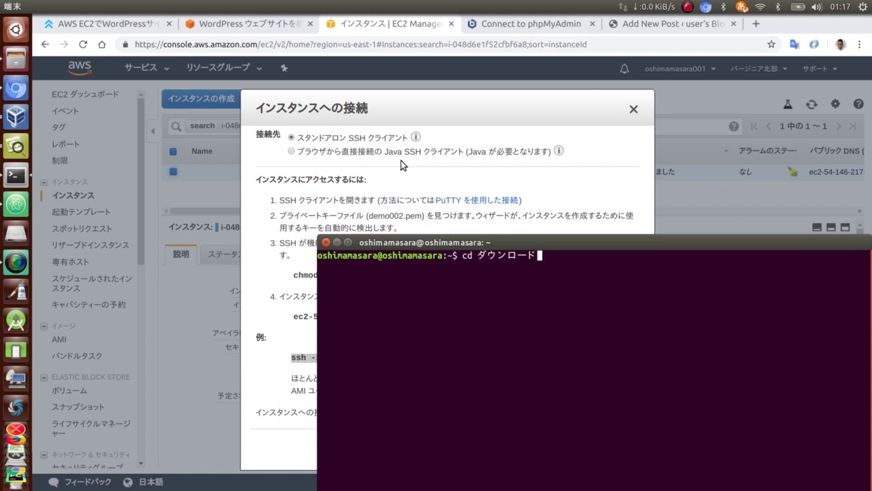
{"action": "key", "text": "Return"}
Step: List the files in the ダウンロード directory and locate the demo002.pem key file
{"action": "type", "text": "le"}
{"action": "key", "text": "BackSpace"}
{"action": "type", "text": "s"}
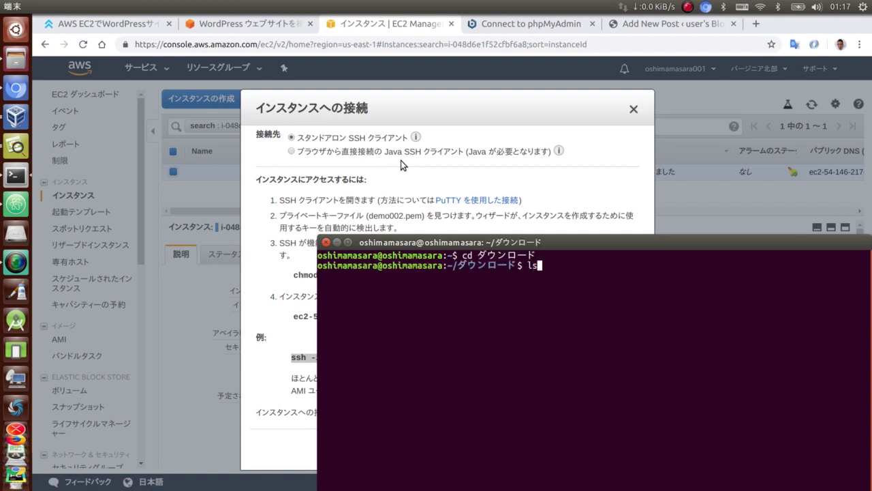
{"action": "key", "text": "Return"}
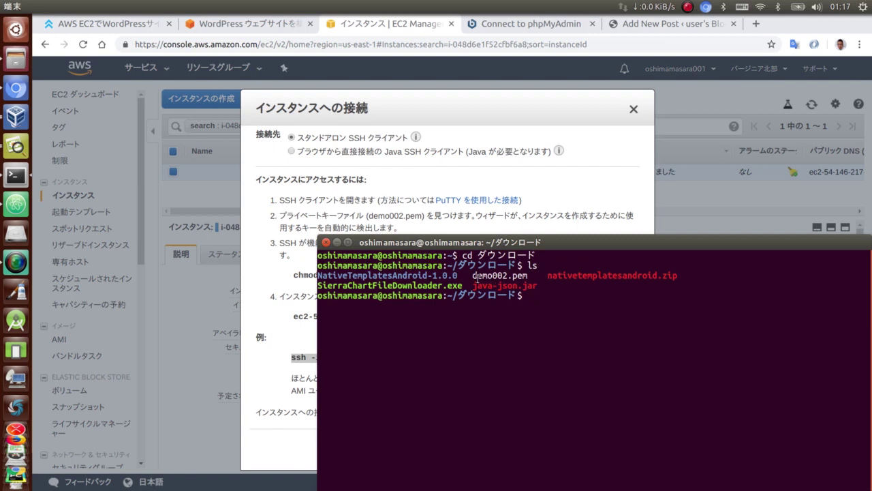
{"action": "left_click_drag", "start_coordinate": [474, 274], "coordinate": [532, 277]}
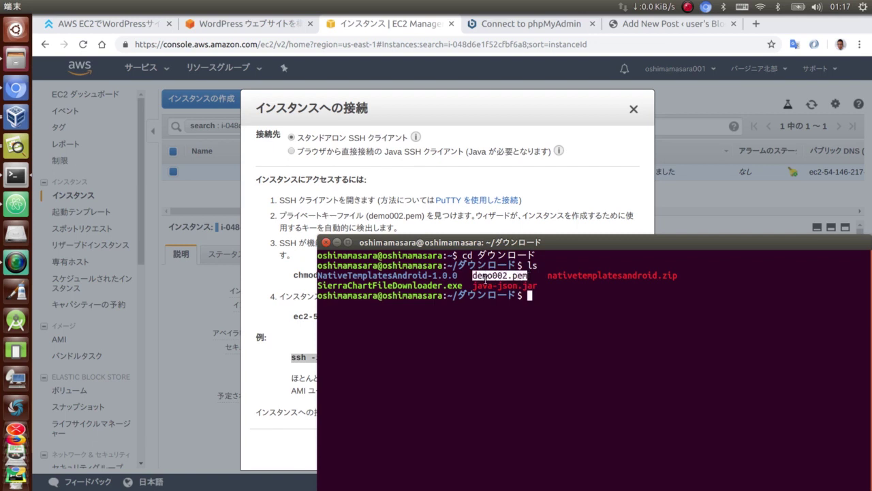
Step: Run the copied ssh command with demo002.pem and answer yes to continue connecting to the host
{"action": "left_click", "coordinate": [547, 294]}
{"action": "right_click", "coordinate": [547, 295]}
{"action": "left_click", "coordinate": [574, 327]}
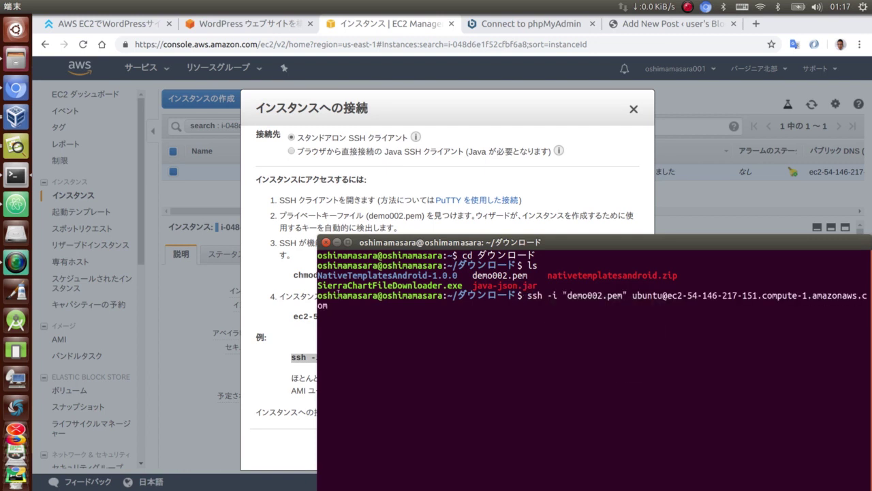
{"action": "left_click_drag", "start_coordinate": [316, 285], "coordinate": [211, 285]}
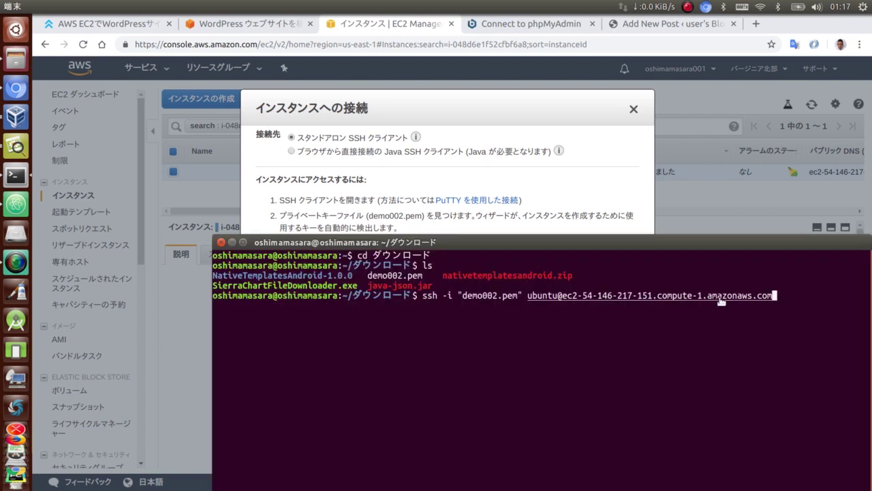
{"action": "key", "text": "Return"}
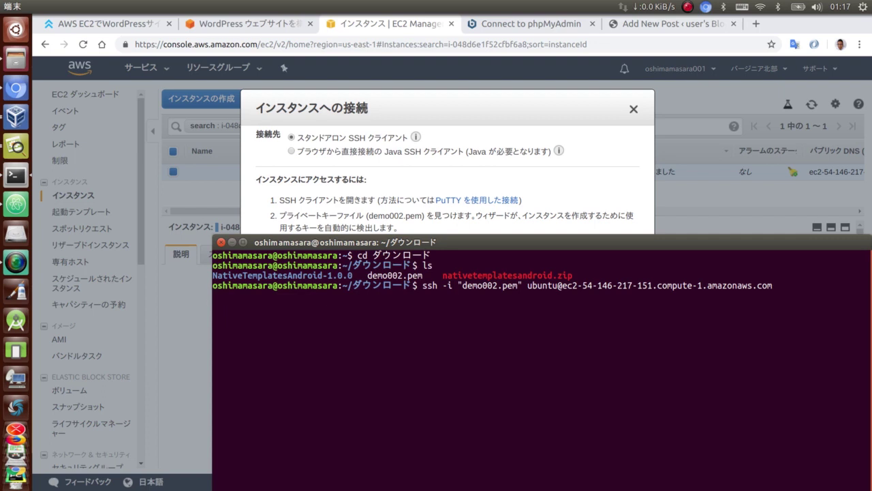
{"action": "type", "text": "yes"}
{"action": "key", "text": "Return"}
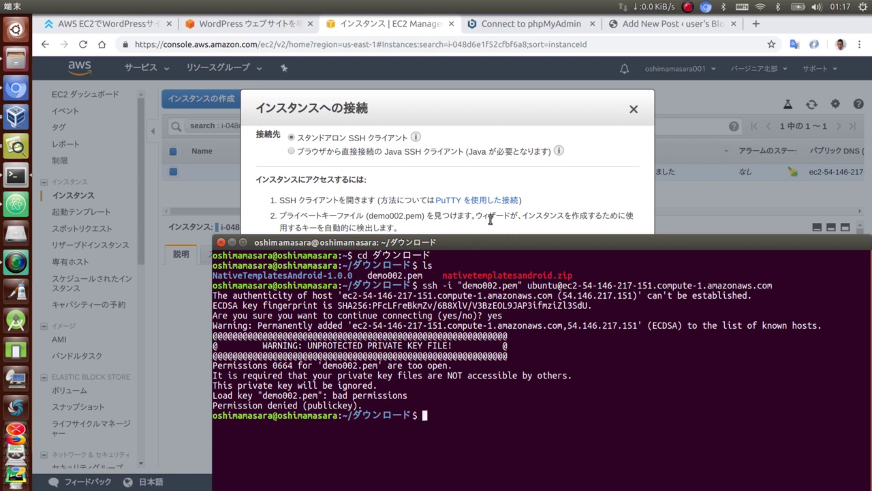
Step: Copy the command chmod 400 demo002.pem from the connection instructions and run it in the terminal
{"action": "left_click", "coordinate": [491, 219]}
{"action": "left_click_drag", "start_coordinate": [294, 275], "coordinate": [397, 280]}
{"action": "right_click", "coordinate": [397, 280]}
{"action": "left_click", "coordinate": [408, 289]}
{"action": "key", "text": "alt+Tab"}
{"action": "key", "text": "ctrl+shift+n"}
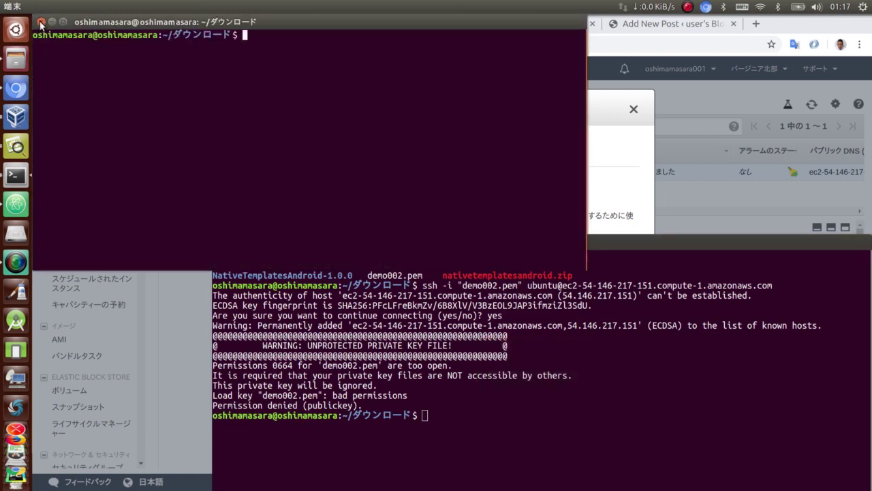
{"action": "left_click", "coordinate": [41, 22]}
{"action": "right_click", "coordinate": [479, 388]}
{"action": "left_click", "coordinate": [506, 420]}
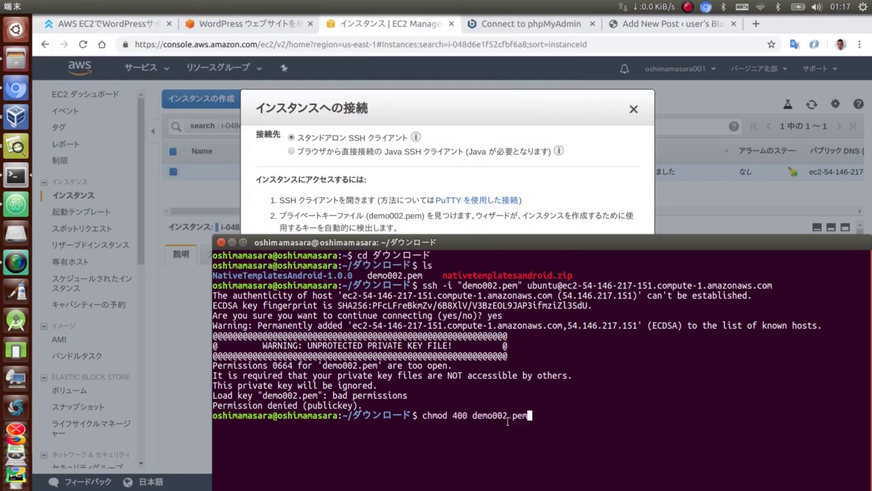
{"action": "key", "text": "Return"}
Step: Rerun the earlier ssh command with demo002.pem to connect to the EC2 instance
{"action": "key", "text": "Up"}
{"action": "key", "text": "Up"}
{"action": "key", "text": "Return"}
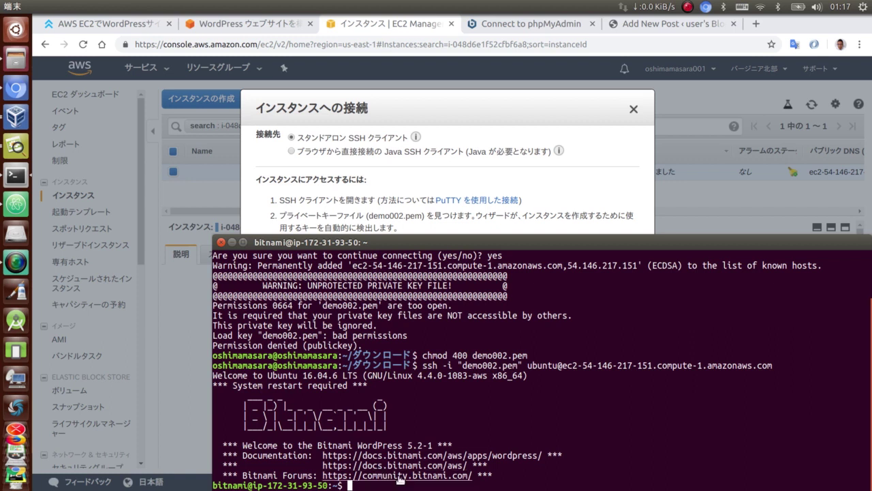
Step: Check the server's home directory contents with ls and its memory usage with free
{"action": "type", "text": "ls"}
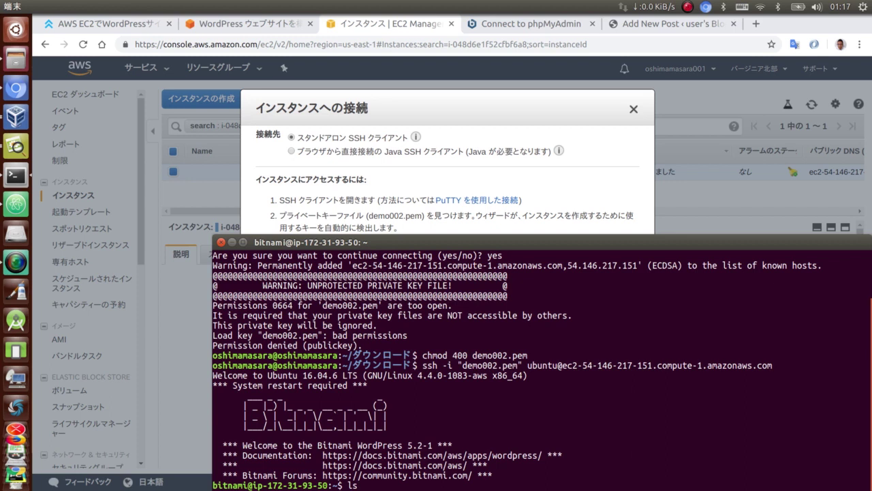
{"action": "key", "text": "Return"}
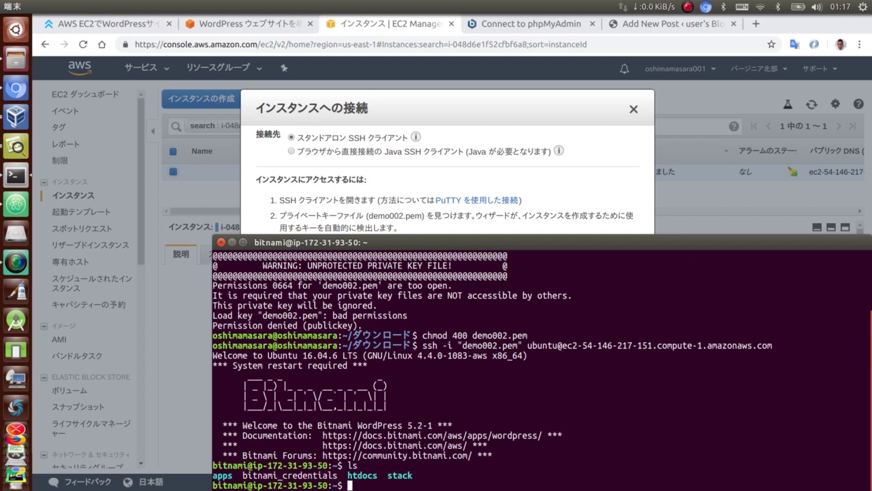
{"action": "type", "text": "free"}
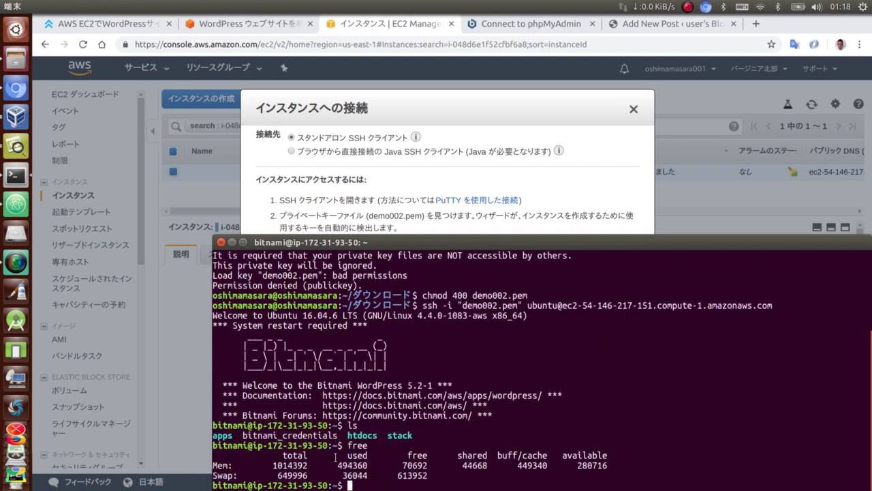
{"action": "left_click_drag", "start_coordinate": [418, 243], "coordinate": [372, 163]}
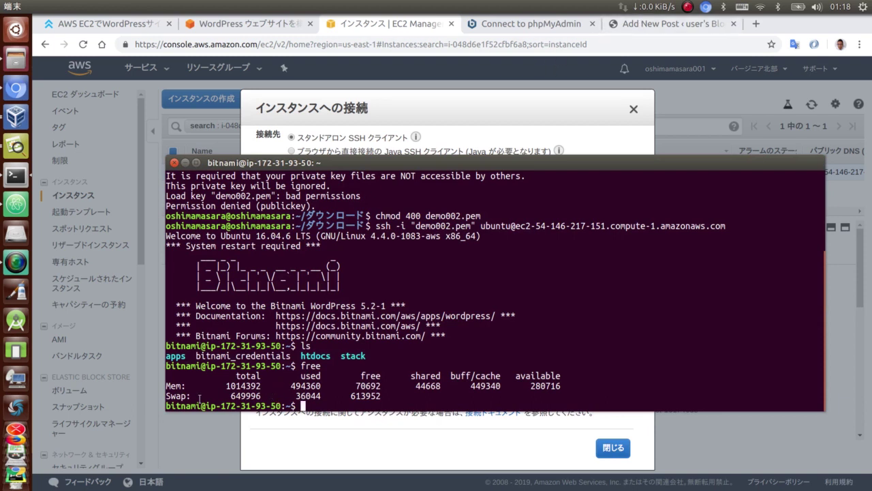
{"action": "double_click", "coordinate": [182, 356]}
Step: Close the instance connection instructions and return to the Bitnami guide's Linux and Mac OS X tunnel command
{"action": "left_click", "coordinate": [185, 163]}
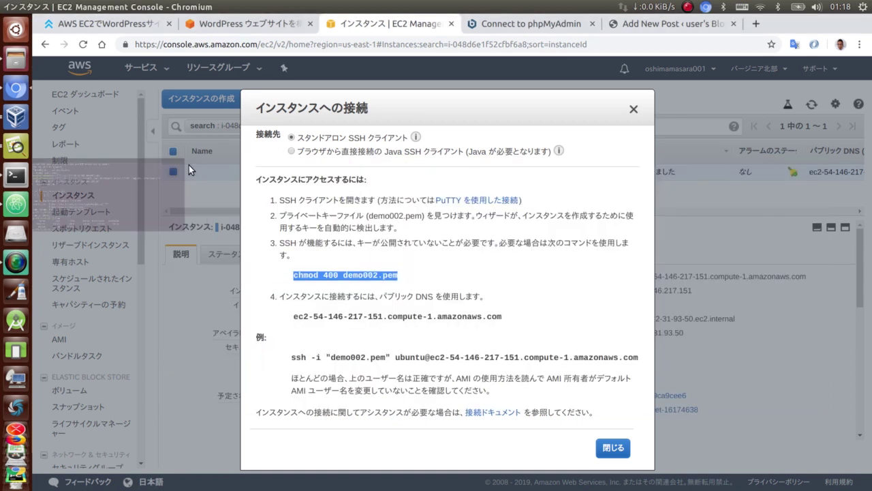
{"action": "left_click", "coordinate": [631, 110]}
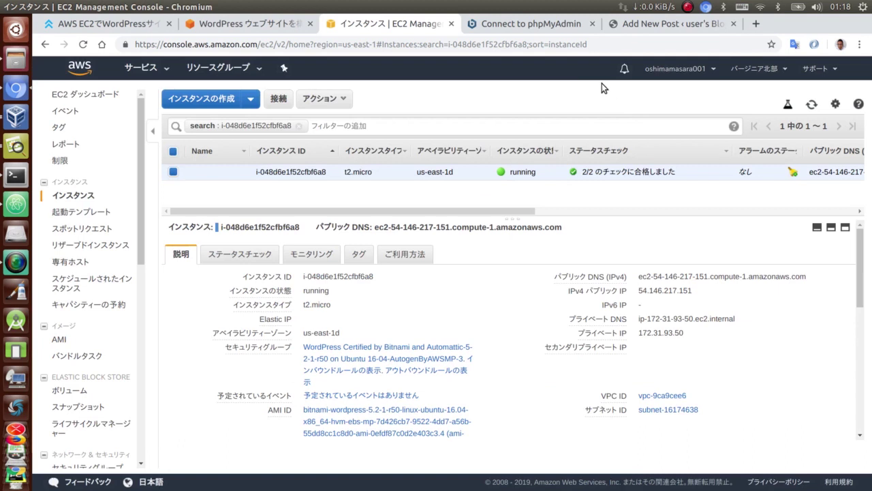
{"action": "left_click", "coordinate": [556, 28]}
{"action": "left_click", "coordinate": [565, 334]}
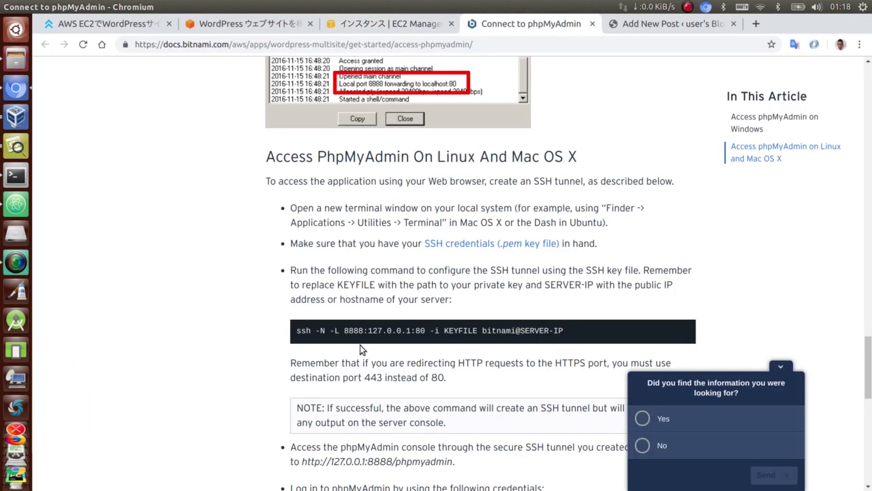
Step: Copy the guide's SSH tunnel command and paste it on a new line in the untitled Atom file
{"action": "triple_click", "coordinate": [303, 341]}
{"action": "left_click", "coordinate": [16, 204]}
{"action": "left_click", "coordinate": [480, 164]}
{"action": "key", "text": "Return"}
{"action": "key", "text": "Return"}
{"action": "key", "text": "Return"}
{"action": "key", "text": "ctrl+v"}
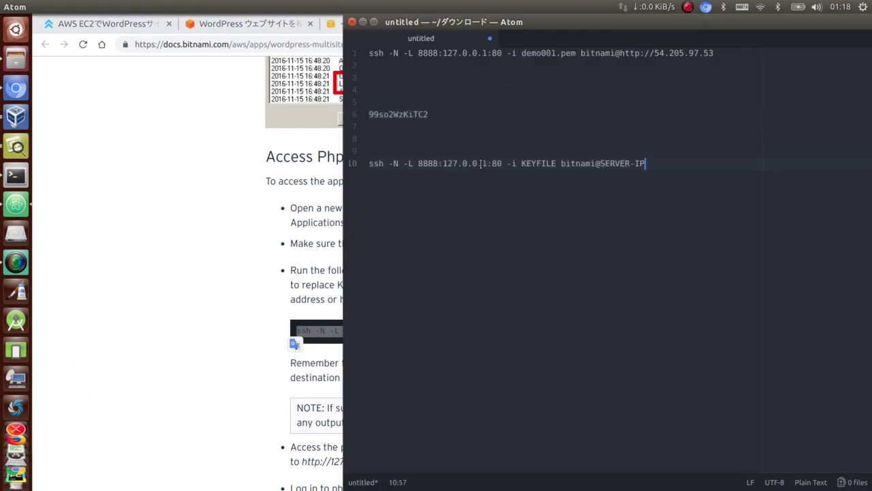
Step: Replace the KEYFILE placeholder in the pasted tunnel command with demo002.pem
{"action": "left_click_drag", "start_coordinate": [518, 165], "coordinate": [547, 166]}
{"action": "left_click", "coordinate": [558, 167]}
{"action": "key", "text": "BackSpace"}
{"action": "key", "text": "BackSpace"}
{"action": "key", "text": "BackSpace"}
{"action": "key", "text": "BackSpace"}
{"action": "key", "text": "BackSpace"}
{"action": "key", "text": "BackSpace"}
{"action": "key", "text": "BackSpace"}
{"action": "type", "text": "demo002.pem"}
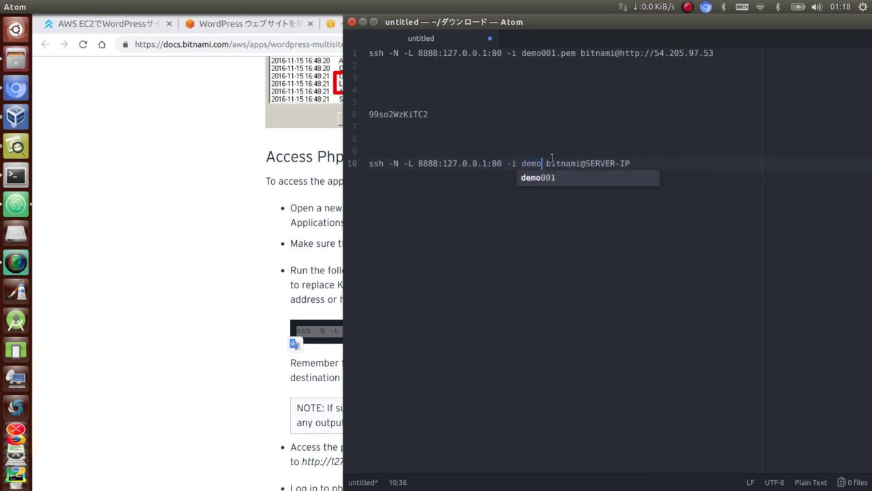
Step: Delete the SERVER-IP placeholder at the end of the tunnel command
{"action": "key", "text": "End"}
{"action": "key", "text": "BackSpace"}
{"action": "key", "text": "BackSpace"}
{"action": "key", "text": "BackSpace"}
{"action": "key", "text": "BackSpace"}
{"action": "key", "text": "BackSpace"}
{"action": "key", "text": "BackSpace"}
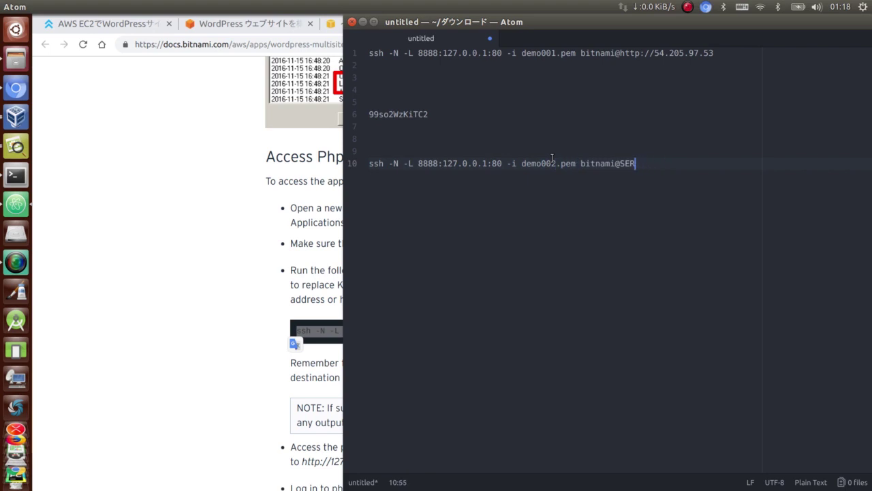
Step: Switch to the browser and copy the server's IP address from the WordPress Add New Post page's URL
{"action": "left_click", "coordinate": [225, 282]}
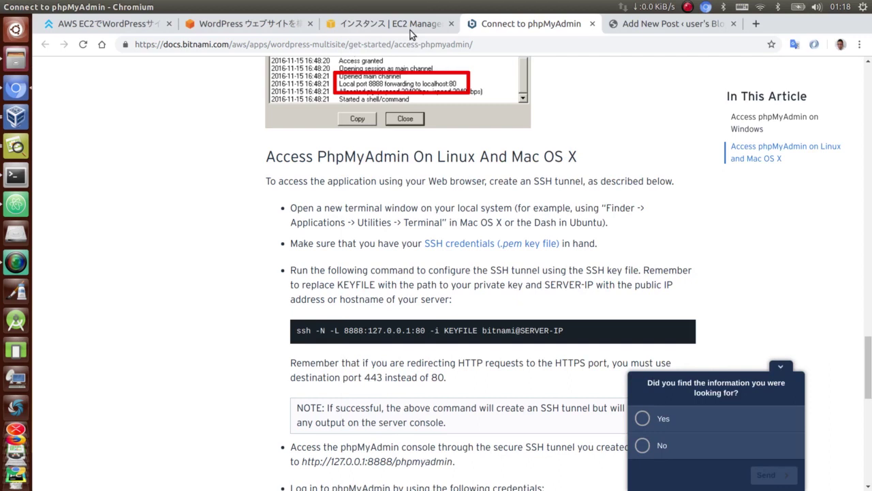
{"action": "left_click", "coordinate": [643, 31]}
{"action": "left_click_drag", "start_coordinate": [281, 45], "coordinate": [229, 44]}
{"action": "right_click", "coordinate": [225, 45]}
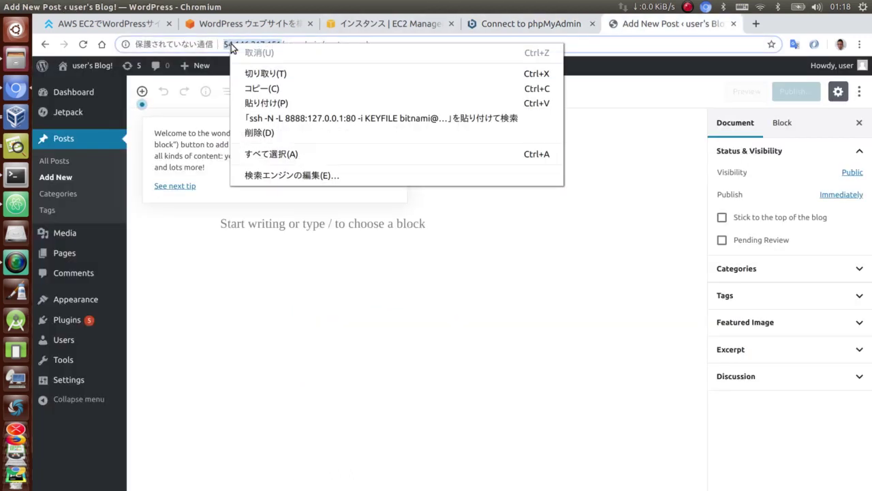
{"action": "left_click", "coordinate": [255, 89]}
Step: In Atom, paste the copied address after bitnami@ in the tunnel command and trim it to 54.146.217.151
{"action": "left_click", "coordinate": [25, 206]}
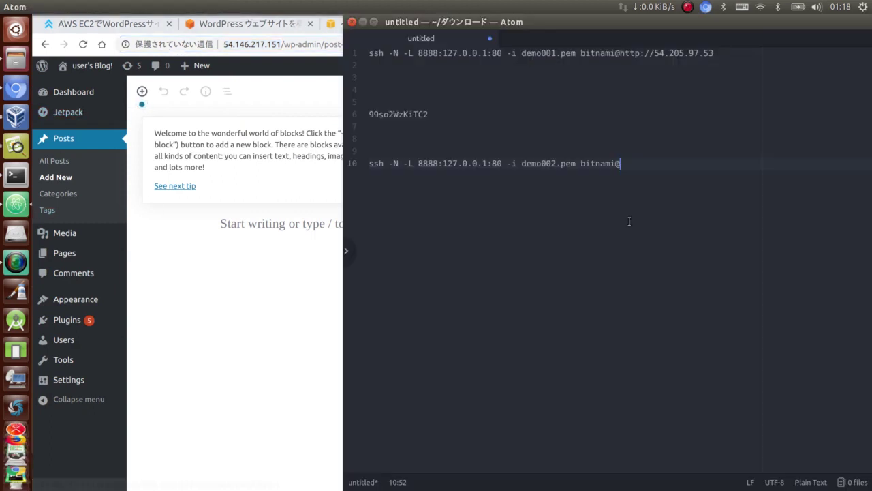
{"action": "key", "text": "ctrl+v"}
{"action": "left_click", "coordinate": [652, 171]}
{"action": "key", "text": "BackSpace"}
{"action": "key", "text": "BackSpace"}
{"action": "key", "text": "BackSpace"}
{"action": "key", "text": "BackSpace"}
{"action": "key", "text": "BackSpace"}
{"action": "key", "text": "BackSpace"}
{"action": "key", "text": "BackSpace"}
Step: Copy the completed tunnel command and exit the server's SSH session in the terminal
{"action": "left_click_drag", "start_coordinate": [690, 164], "coordinate": [272, 182]}
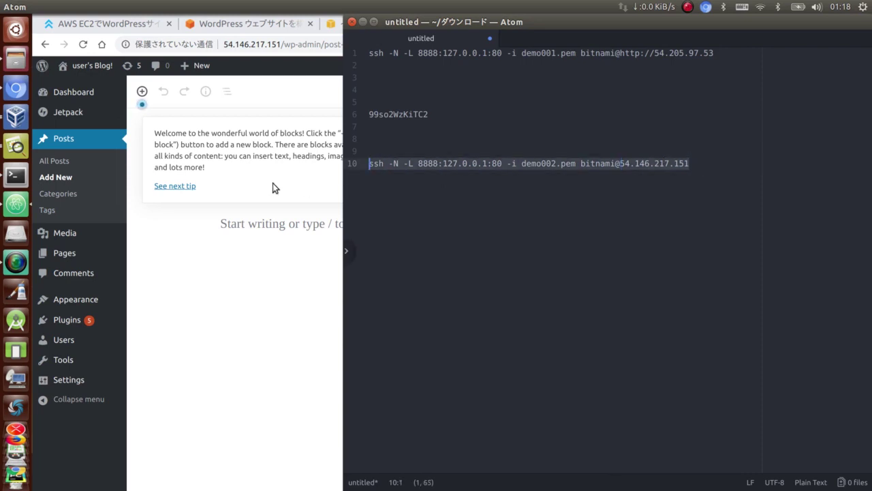
{"action": "left_click", "coordinate": [17, 175]}
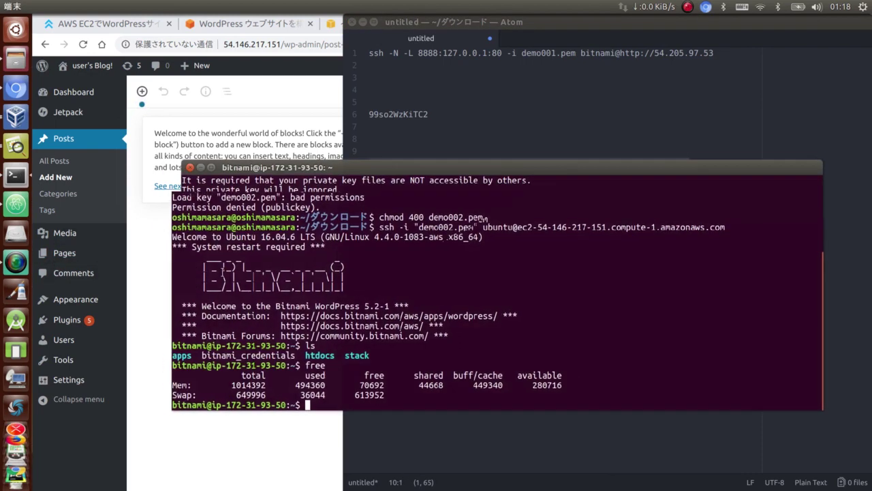
{"action": "type", "text": "exit"}
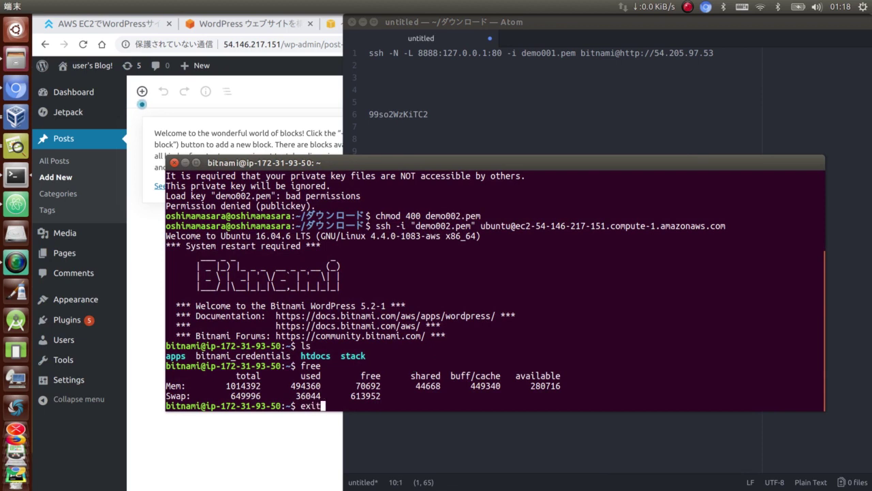
{"action": "key", "text": "Return"}
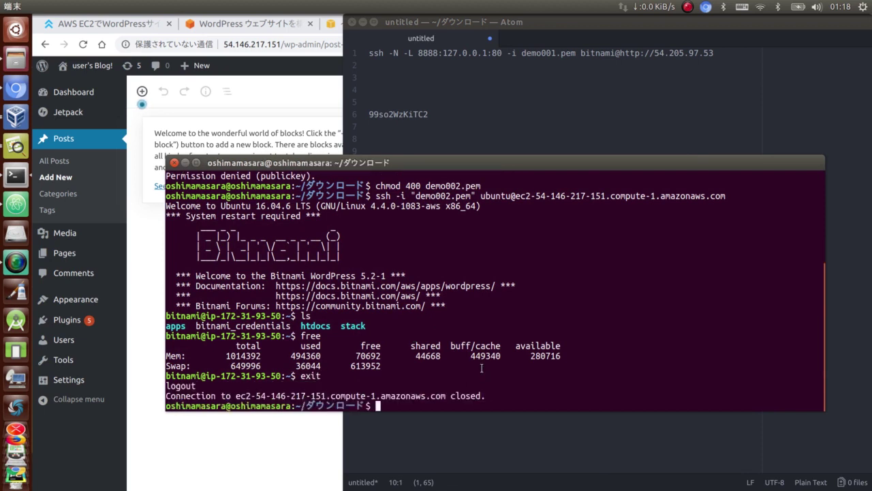
Step: List the local directory's files and check for the demo002.pem key file
{"action": "type", "text": "ls"}
{"action": "key", "text": "Return"}
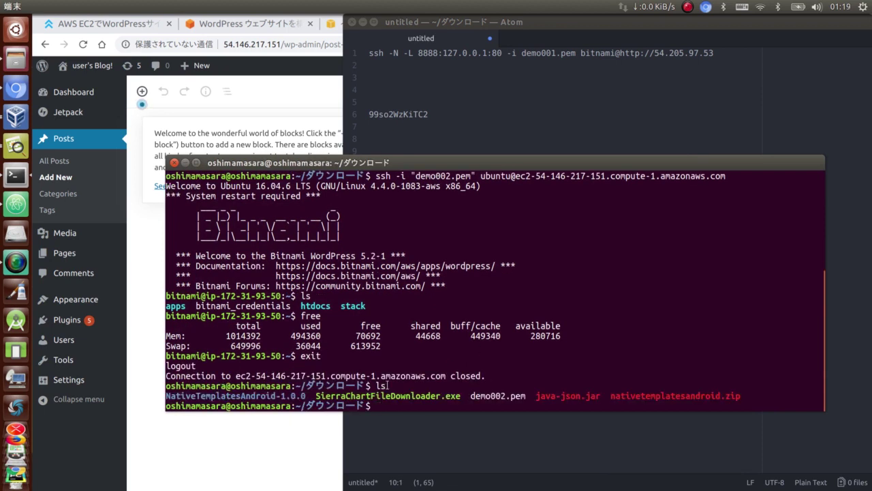
{"action": "left_click_drag", "start_coordinate": [471, 395], "coordinate": [527, 395]}
{"action": "left_click", "coordinate": [486, 404]}
{"action": "right_click", "coordinate": [487, 403]}
{"action": "left_click", "coordinate": [503, 434]}
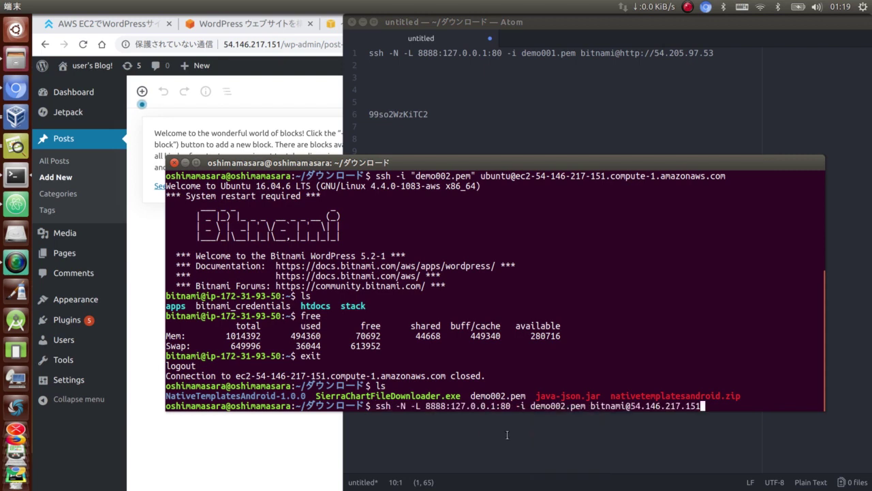
{"action": "key", "text": "Return"}
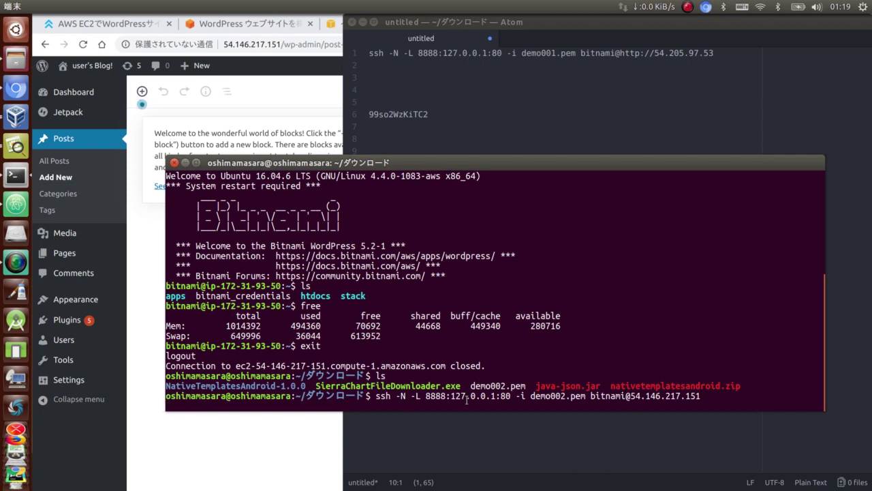
Step: Open 127.0.0.1:8888/phpmyadmin in a new browser tab
{"action": "left_click", "coordinate": [145, 247]}
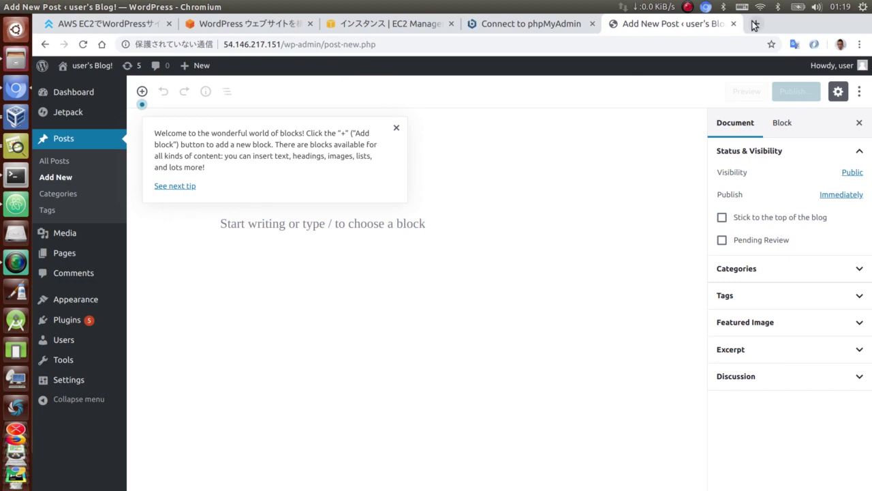
{"action": "left_click", "coordinate": [754, 24]}
{"action": "type", "text": "127.0.0.1:8888/phpmyadmin"}
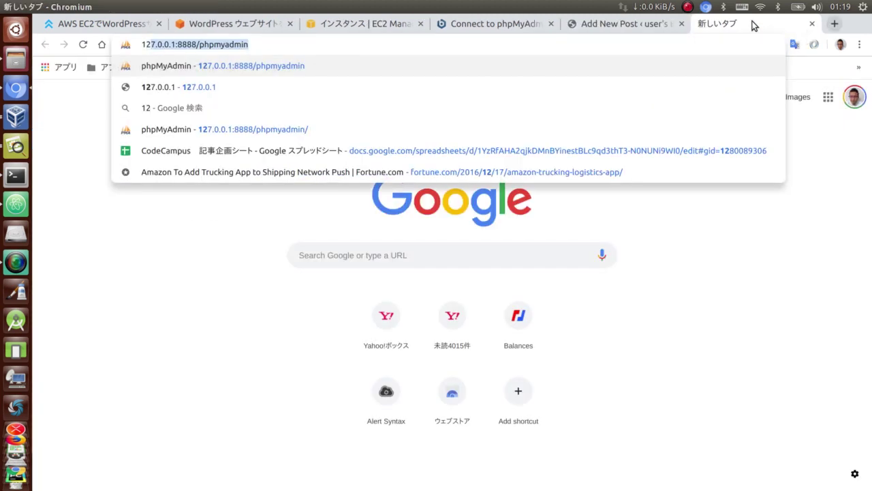
{"action": "left_click", "coordinate": [279, 44]}
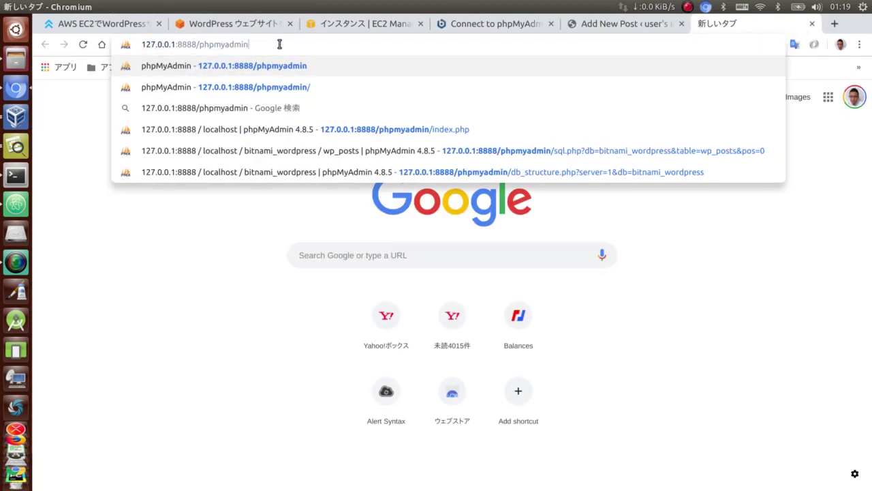
{"action": "key", "text": "Return"}
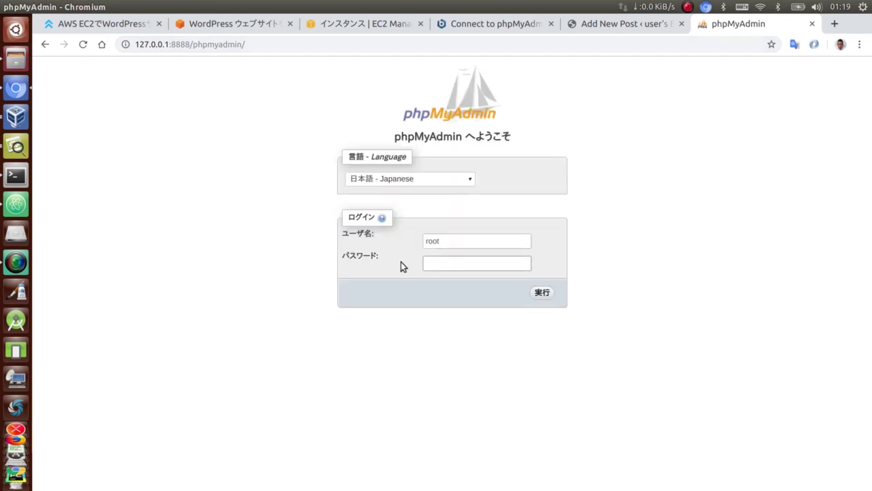
Step: Fill the phpMyAdmin login form with the saved root username and clear the password field
{"action": "left_click", "coordinate": [430, 265]}
{"action": "left_click", "coordinate": [512, 263]}
{"action": "key", "text": "ctrl+a"}
{"action": "key", "text": "BackSpace"}
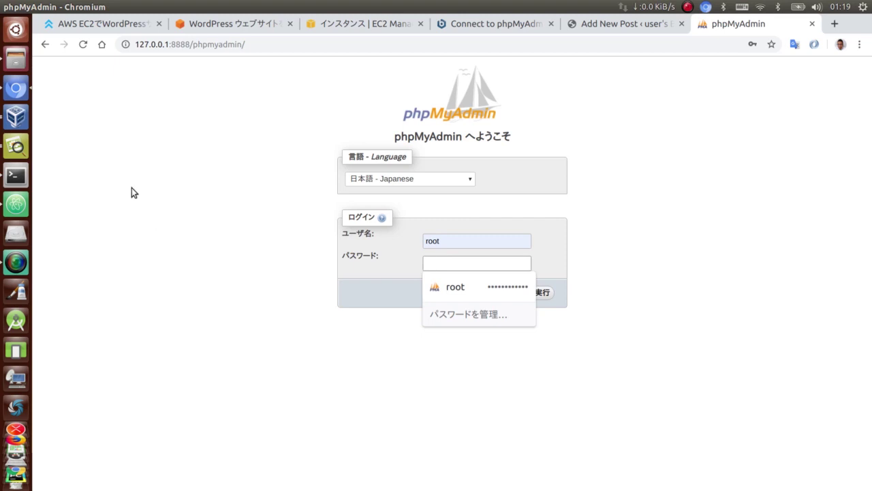
Step: Open the system log of the running t2.micro instance in the EC2 console
{"action": "left_click", "coordinate": [582, 31]}
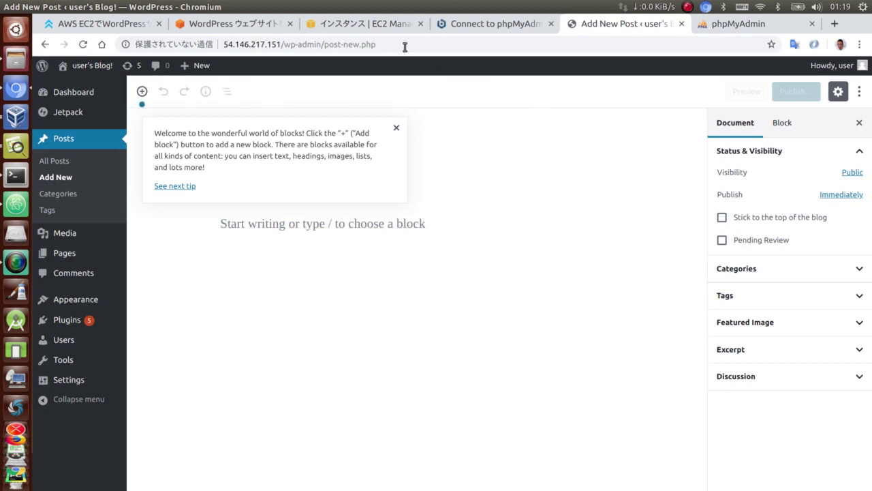
{"action": "left_click", "coordinate": [371, 24]}
{"action": "right_click", "coordinate": [386, 174]}
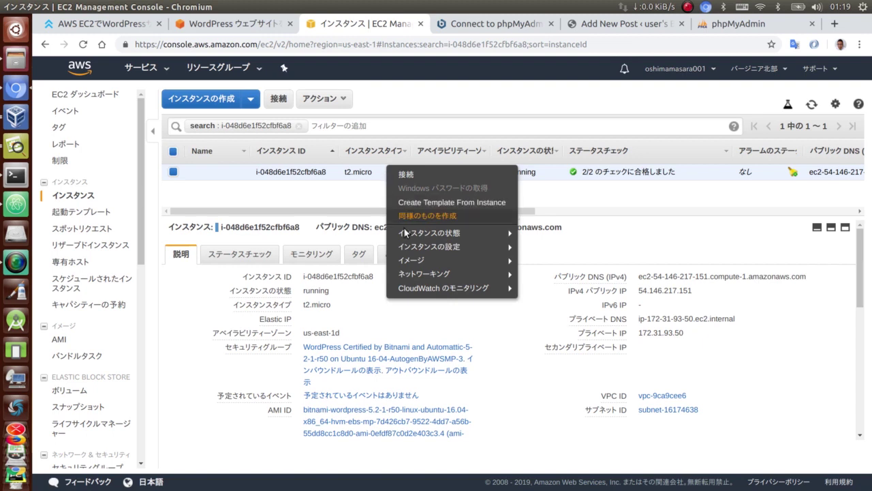
{"action": "mouse_move", "coordinate": [477, 260]}
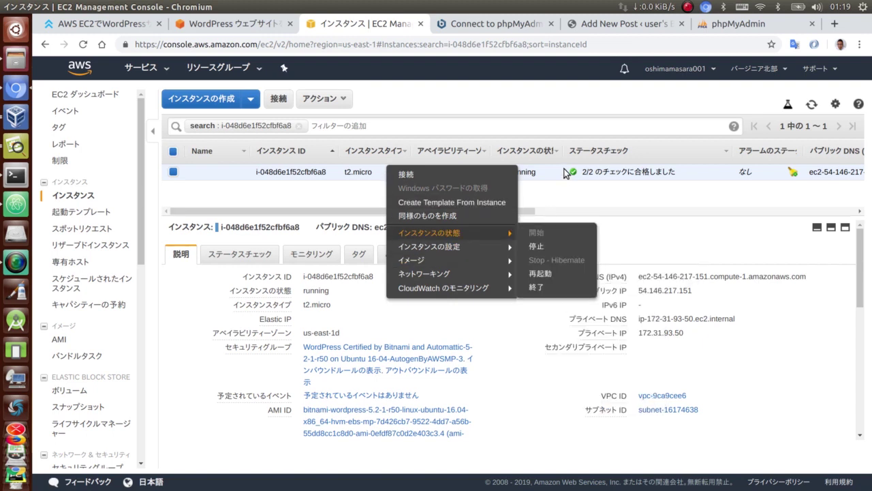
{"action": "left_click", "coordinate": [22, 203]}
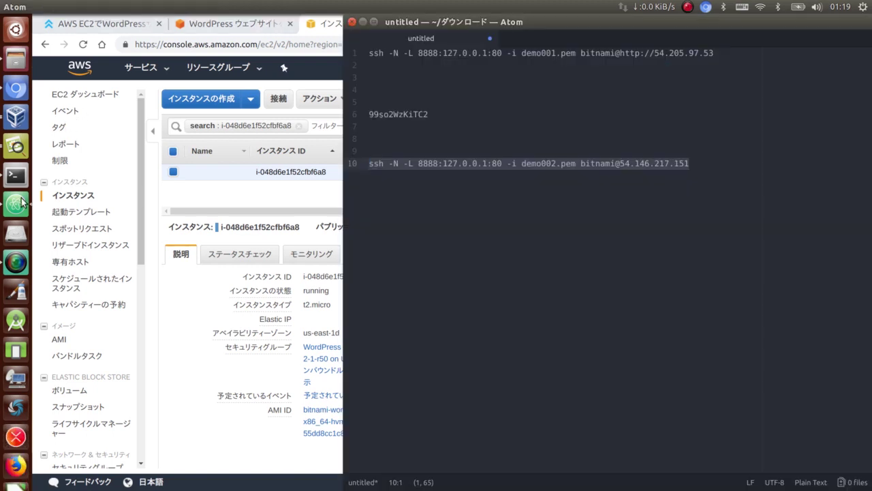
{"action": "left_click", "coordinate": [203, 186]}
{"action": "right_click", "coordinate": [387, 176]}
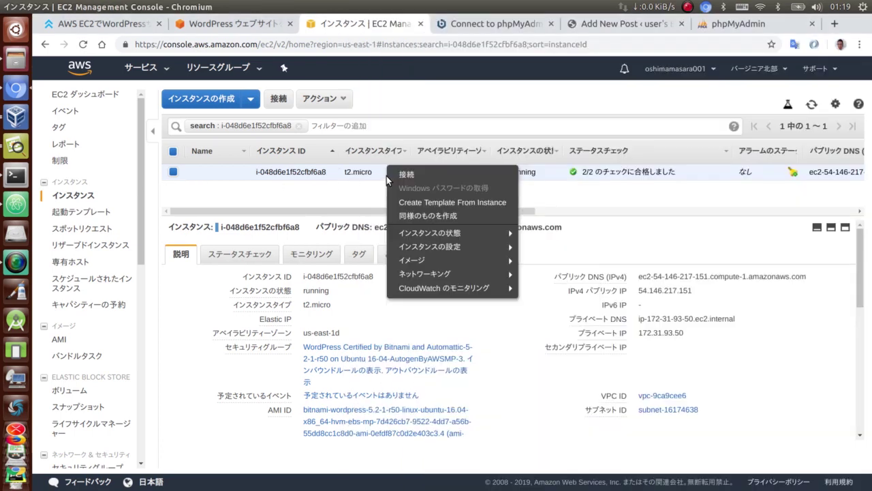
{"action": "mouse_move", "coordinate": [477, 246]}
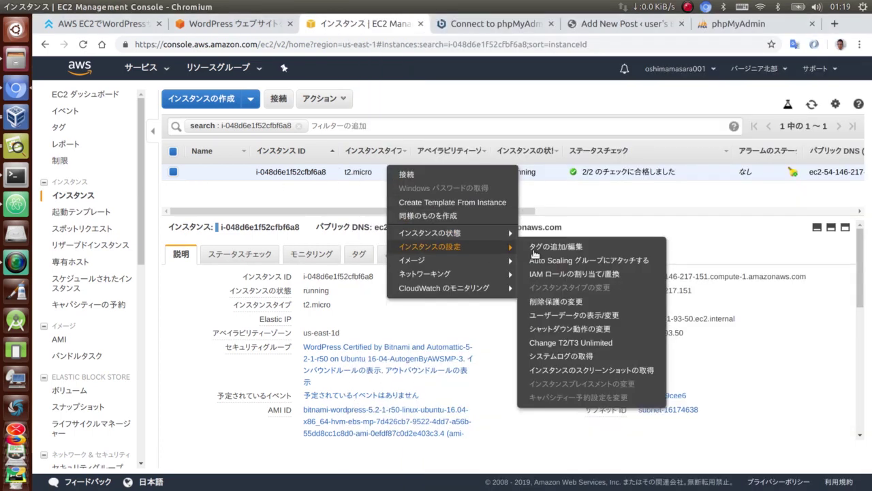
{"action": "left_click", "coordinate": [592, 356]}
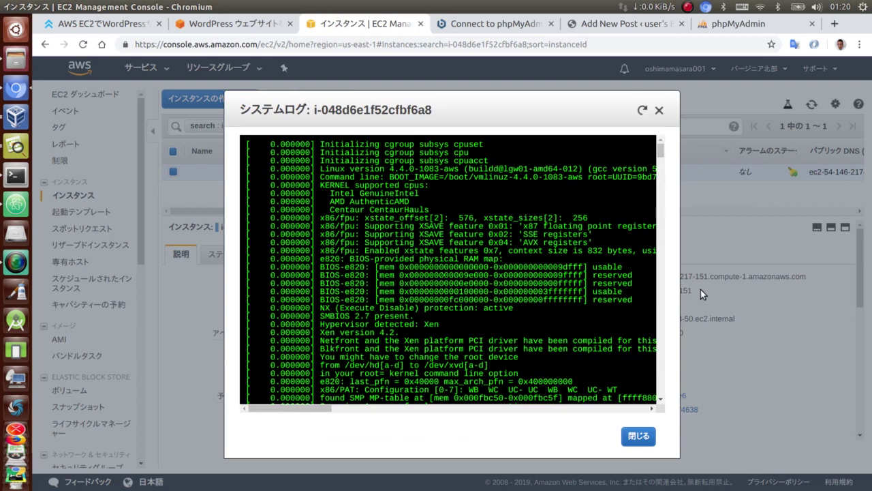
Step: Find the Bitnami application password in the system log and select it
{"action": "left_click_drag", "start_coordinate": [661, 152], "coordinate": [654, 373]}
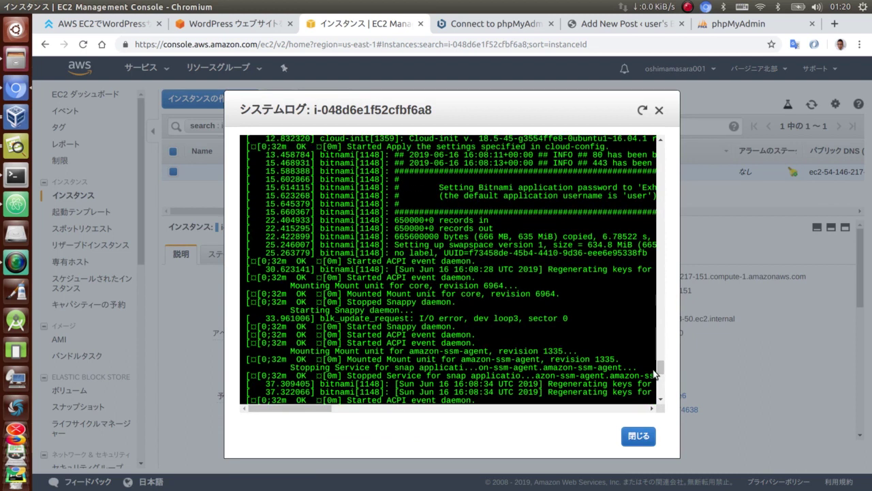
{"action": "scroll", "coordinate": [566, 298], "scroll_direction": "up", "scroll_amount": 3}
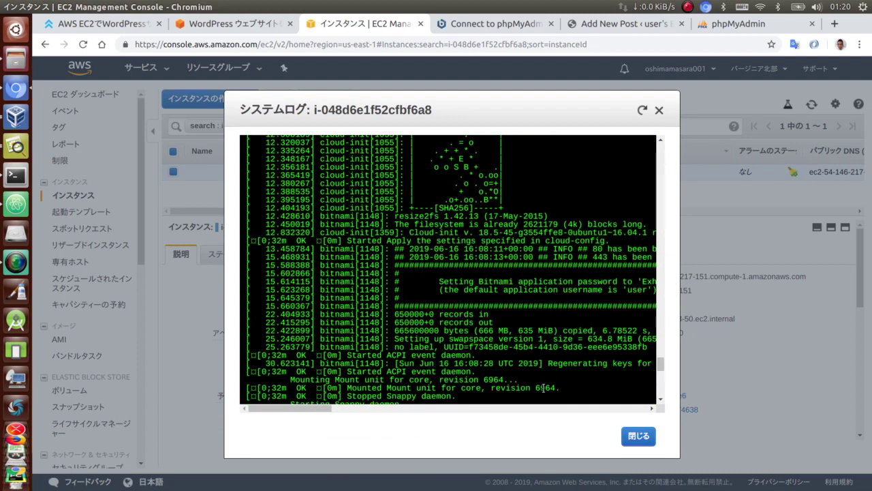
{"action": "left_click_drag", "start_coordinate": [324, 407], "coordinate": [358, 409]}
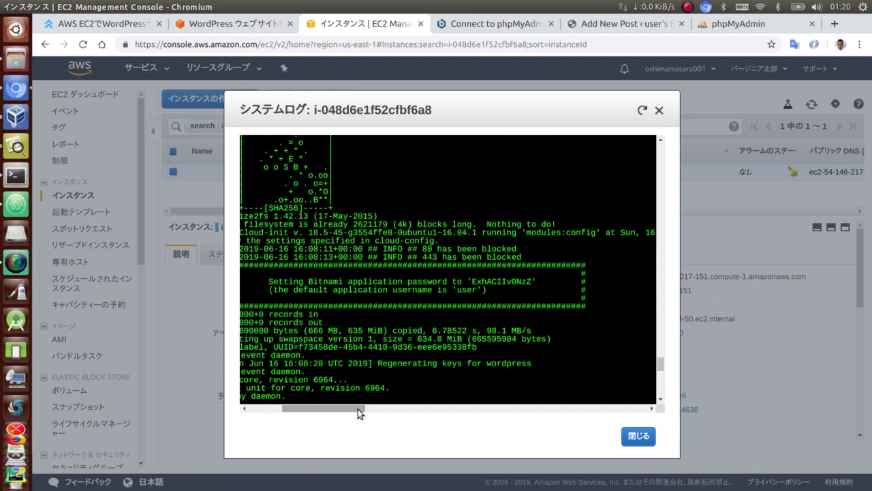
{"action": "left_click_drag", "start_coordinate": [474, 282], "coordinate": [532, 282]}
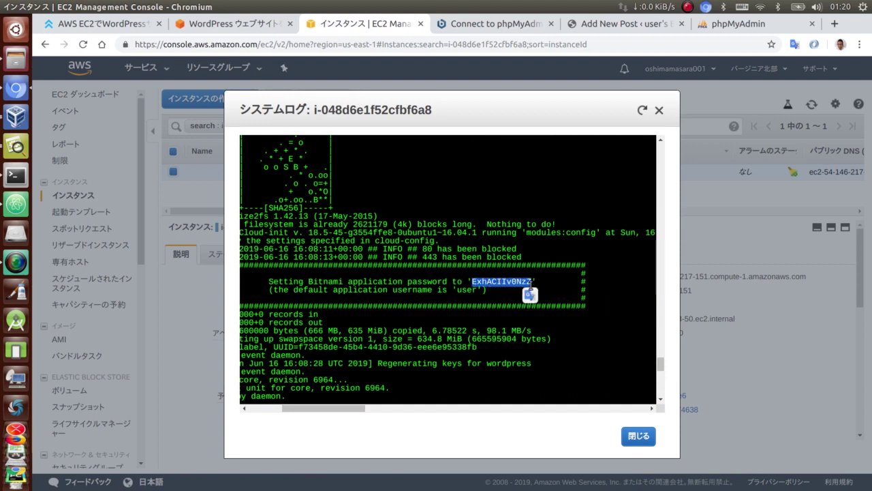
Step: Switch to Atom and add an empty line below the demo002.pem tunnel command
{"action": "left_click", "coordinate": [16, 204]}
{"action": "left_click", "coordinate": [469, 253]}
{"action": "key", "text": "Return"}
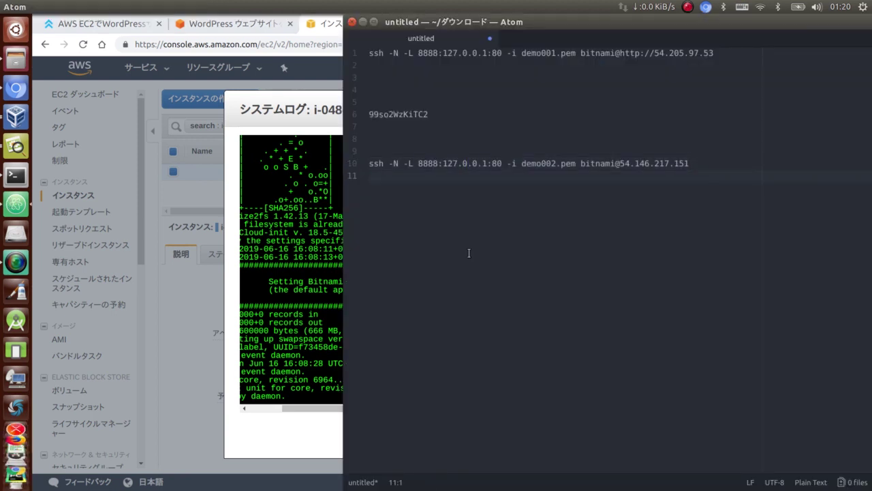
{"action": "key", "text": "ctrl+v"}
{"action": "key", "text": "ctrl+z"}
Step: Copy the Bitnami application password from the system log and paste it below the tunnel command in Atom
{"action": "left_click", "coordinate": [316, 185]}
{"action": "left_click_drag", "start_coordinate": [471, 281], "coordinate": [531, 280]}
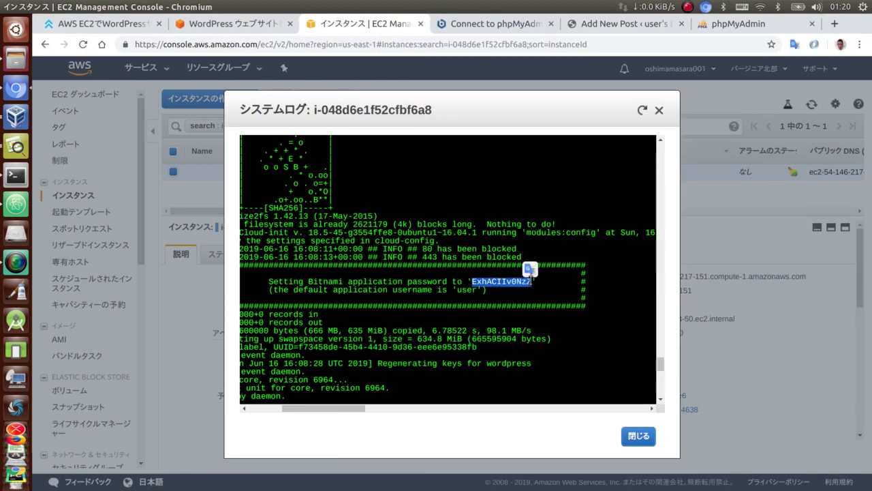
{"action": "right_click", "coordinate": [531, 280]}
{"action": "left_click", "coordinate": [549, 288]}
{"action": "left_click", "coordinate": [4, 199]}
{"action": "key", "text": "ctrl+v"}
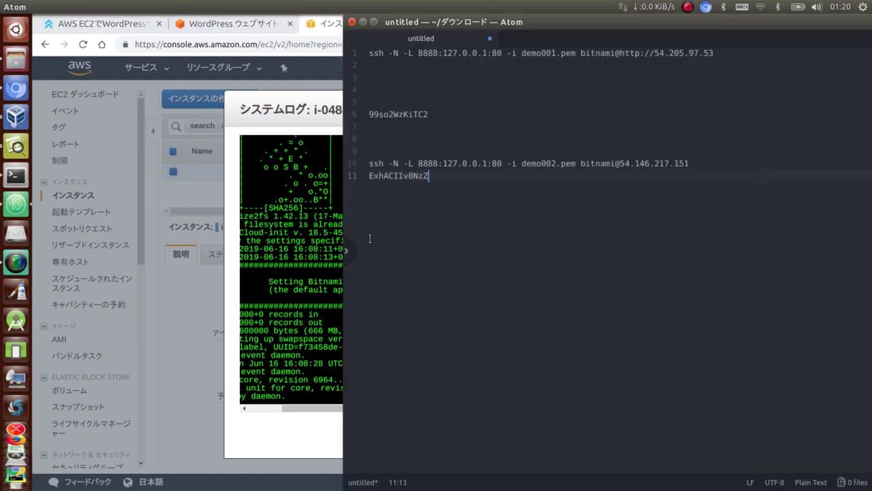
Step: Log in to phpMyAdmin as root with the copied application password and dismiss the browser's offer to update the saved password
{"action": "left_click", "coordinate": [266, 103]}
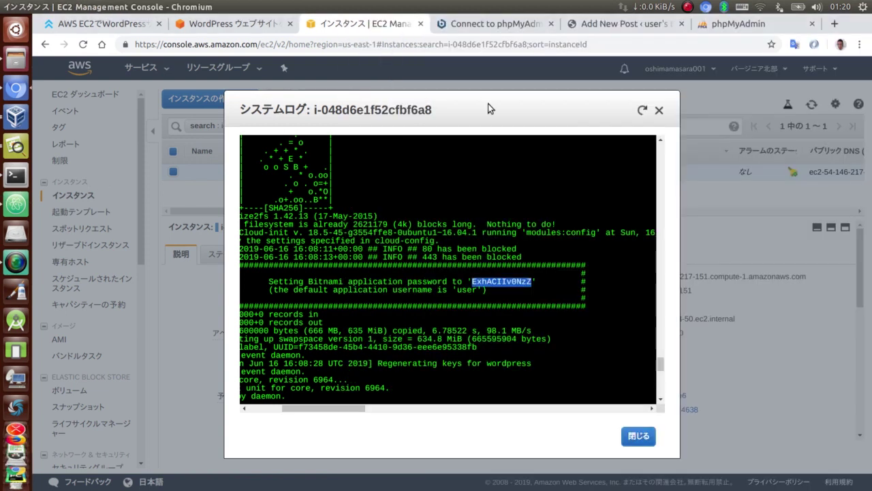
{"action": "left_click", "coordinate": [715, 32]}
{"action": "key", "text": "ctrl+v"}
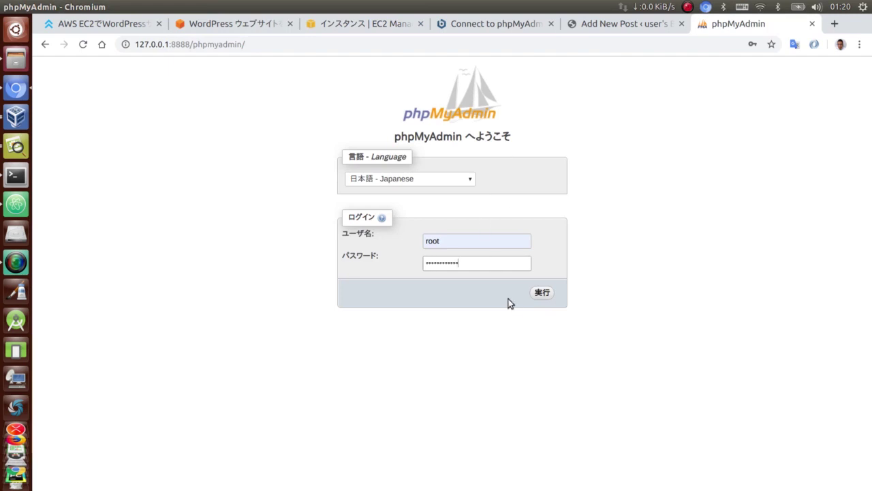
{"action": "left_click", "coordinate": [544, 296]}
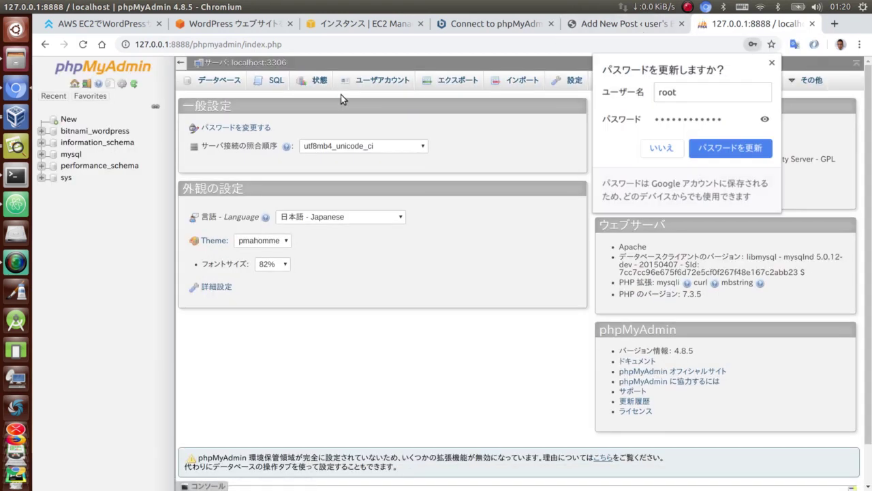
{"action": "left_click", "coordinate": [772, 62]}
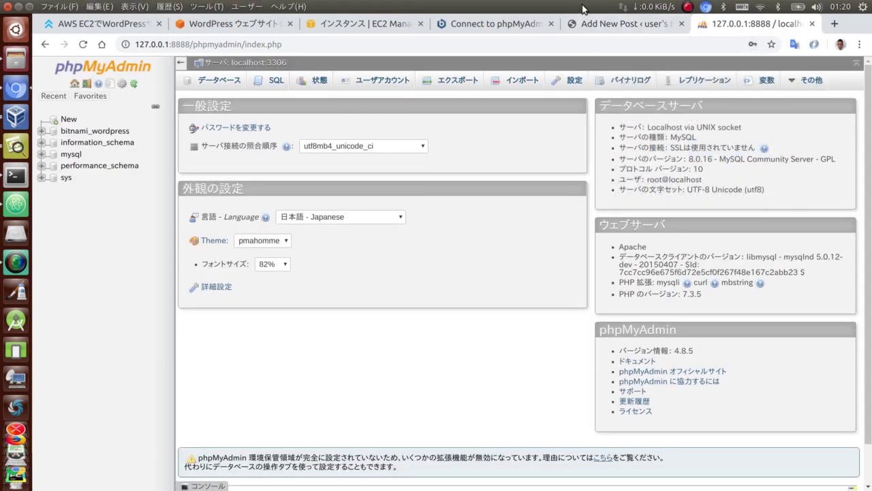
Step: Open the bitnami_wordpress database in phpMyAdmin and browse the rows of its wp_posts table
{"action": "left_click", "coordinate": [593, 23]}
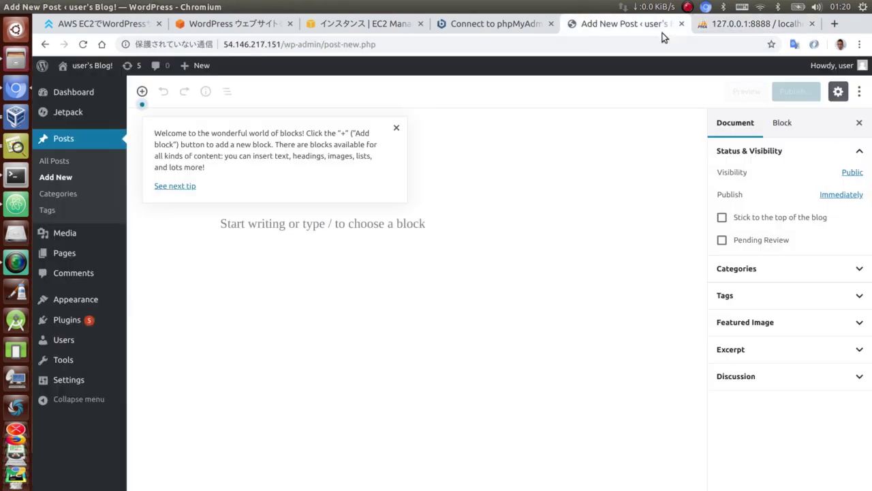
{"action": "left_click", "coordinate": [756, 25]}
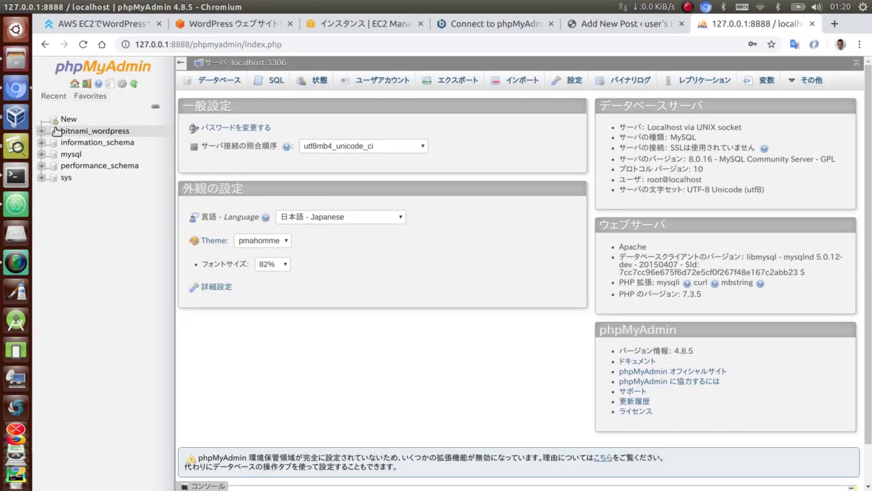
{"action": "left_click", "coordinate": [95, 131]}
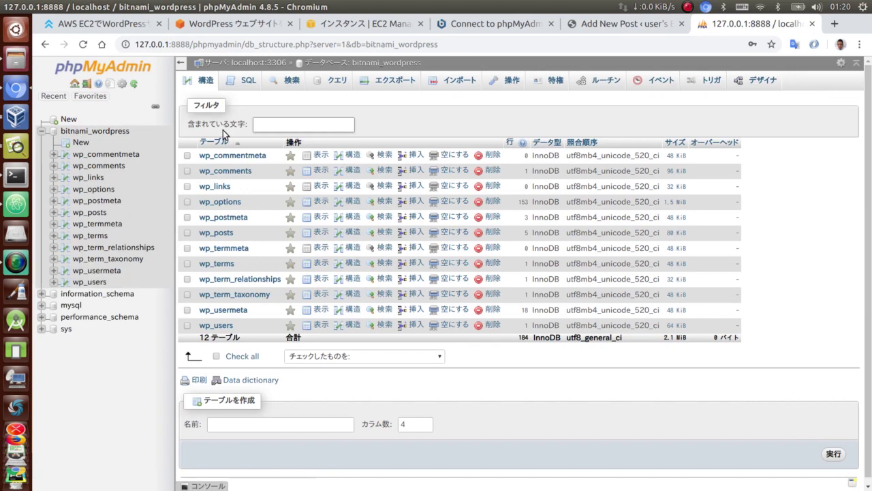
{"action": "left_click", "coordinate": [229, 231]}
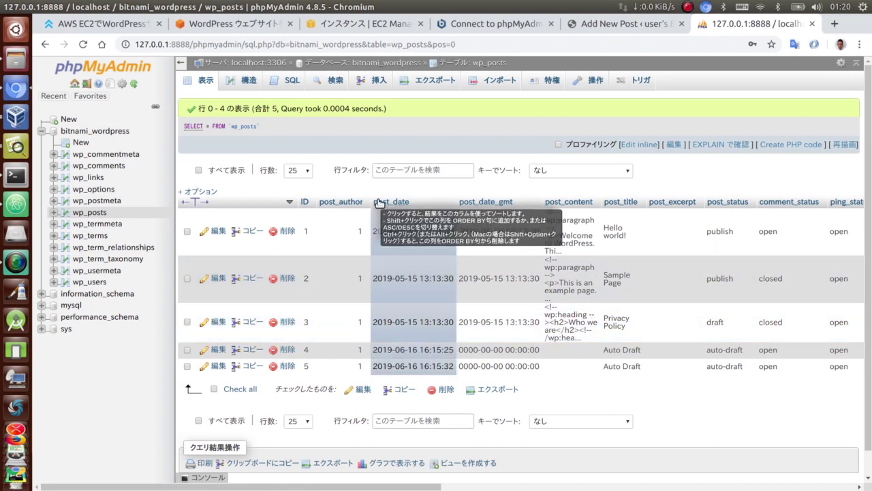
Step: Switch to the terminal and suspend the running SSH tunnel command
{"action": "left_click", "coordinate": [590, 25]}
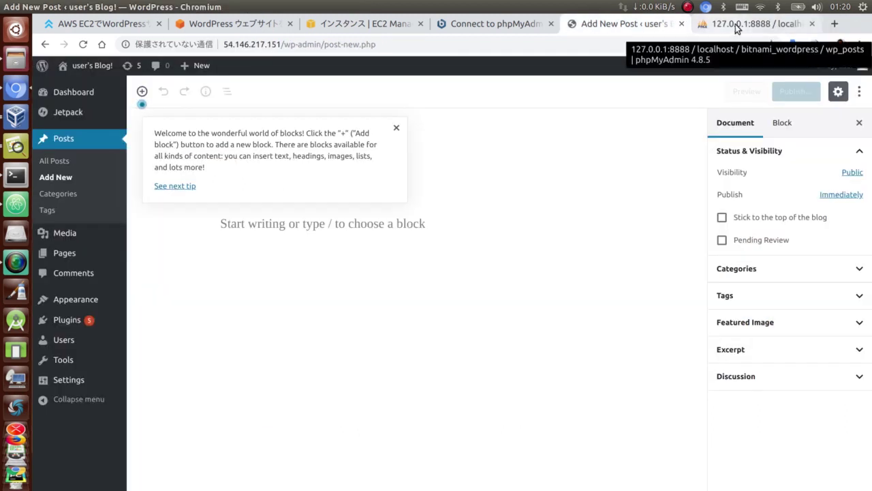
{"action": "left_click", "coordinate": [16, 175]}
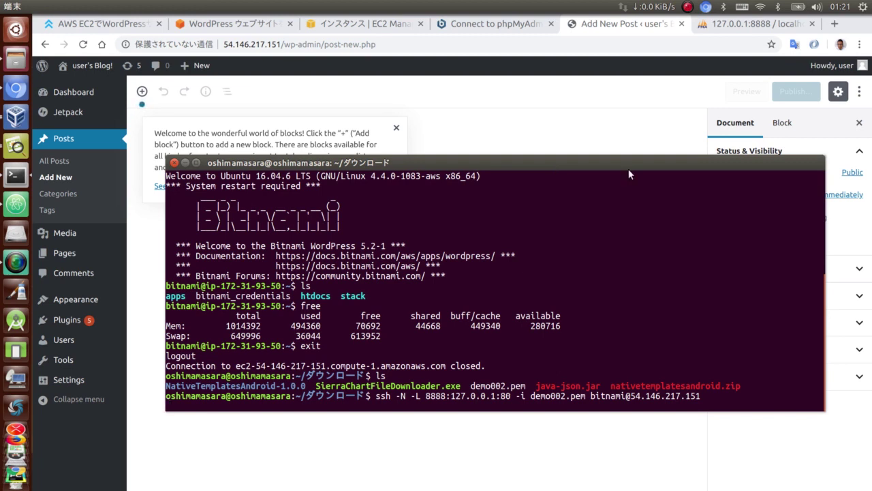
{"action": "key", "text": "ctrl+x"}
{"action": "key", "text": "ctrl+z"}
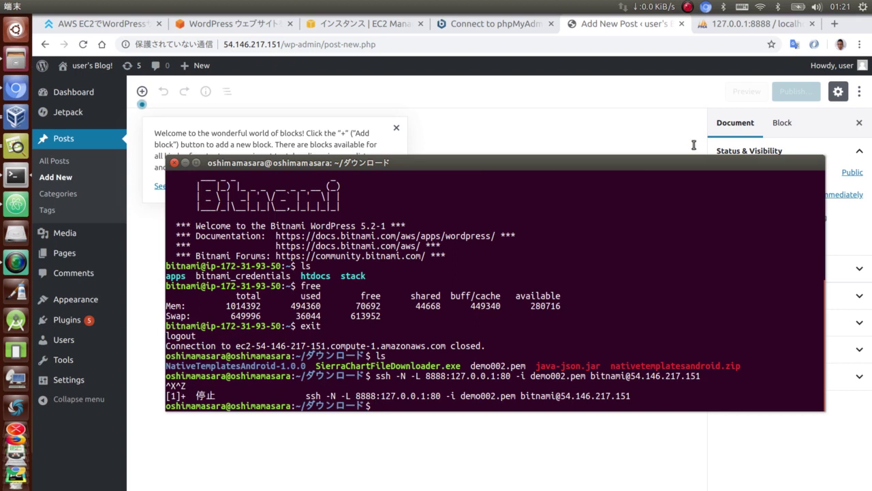
Step: Test phpMyAdmin access without the tunnel by reloading the wp_posts page and opening its address in a new tab
{"action": "left_click", "coordinate": [738, 23]}
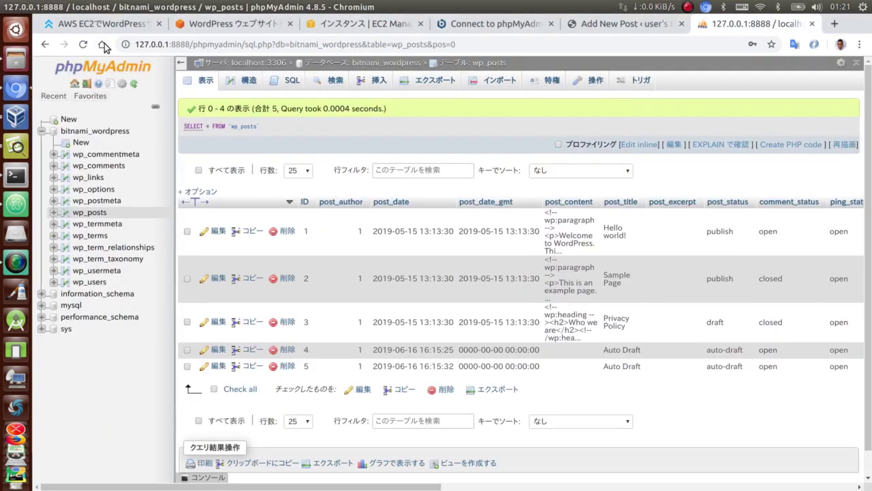
{"action": "left_click", "coordinate": [82, 44]}
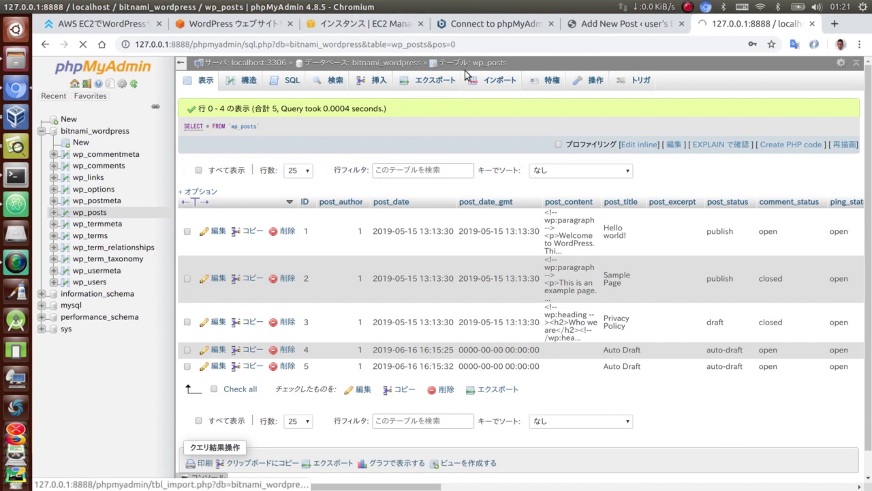
{"action": "left_click", "coordinate": [504, 44]}
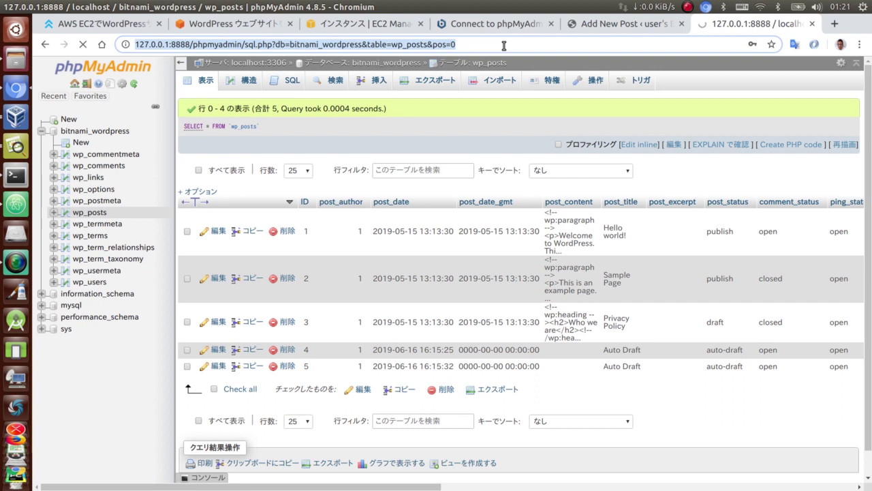
{"action": "left_click", "coordinate": [835, 24]}
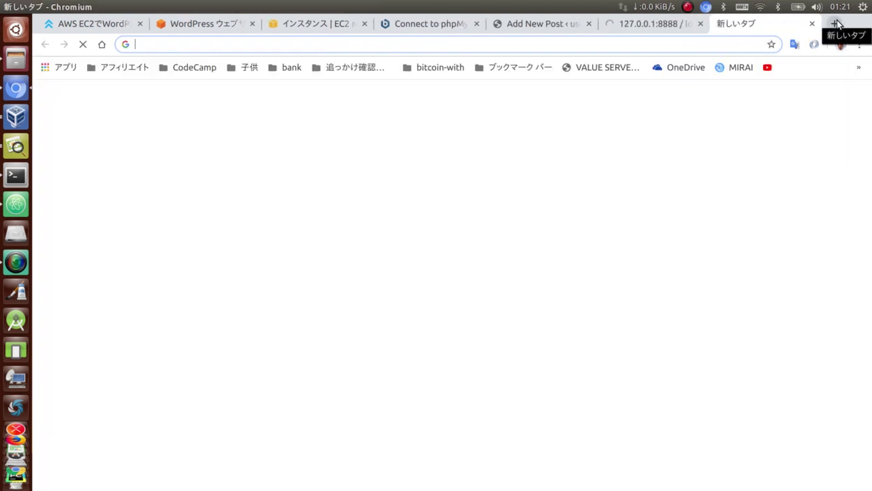
{"action": "key", "text": "ctrl+v"}
{"action": "key", "text": "Return"}
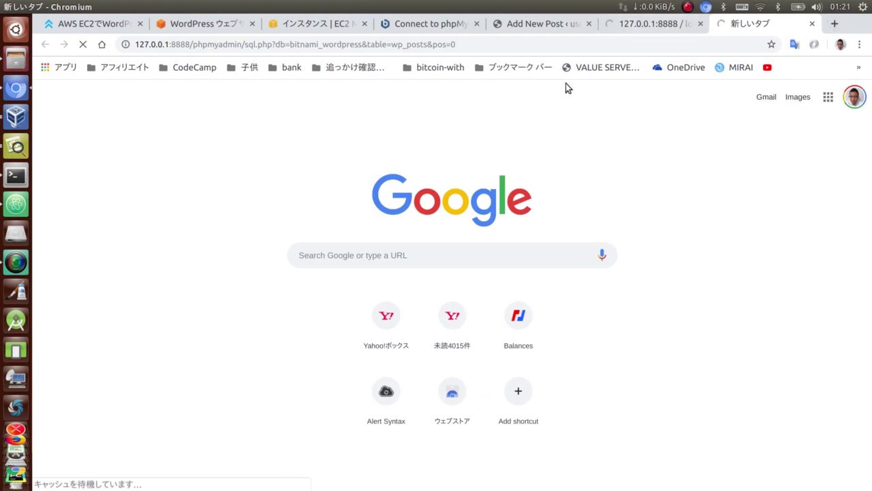
Step: Close both phpMyAdmin tabs and dismiss the instance's system log in the EC2 console
{"action": "left_click", "coordinate": [700, 27]}
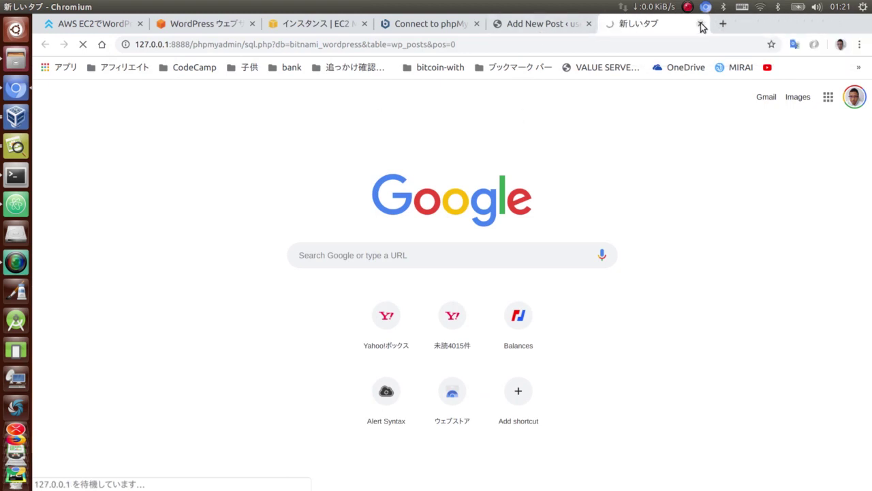
{"action": "left_click", "coordinate": [700, 26]}
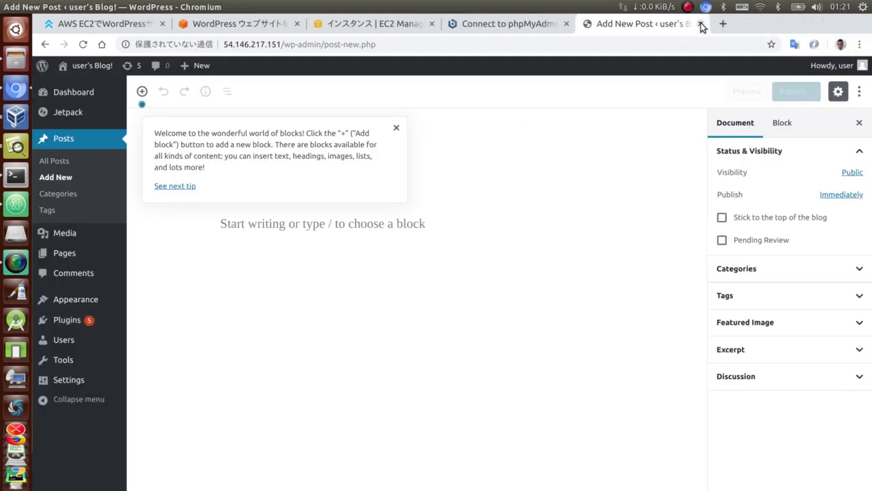
{"action": "left_click", "coordinate": [362, 23]}
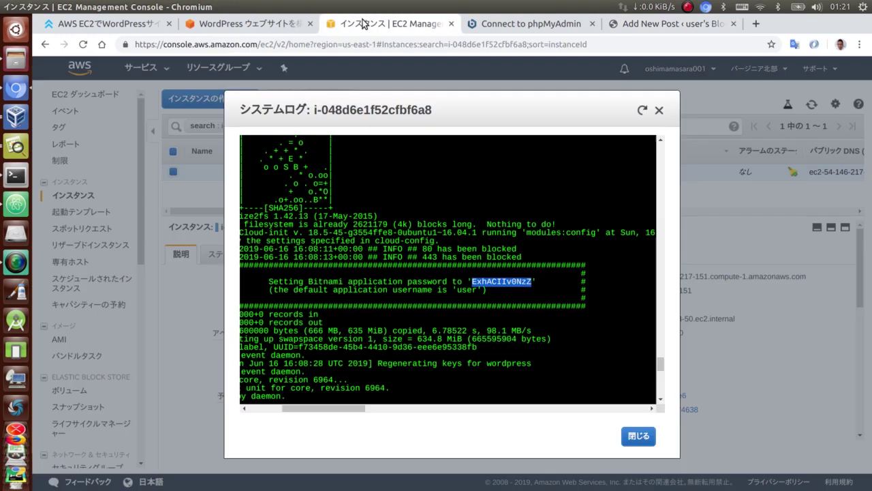
{"action": "left_click", "coordinate": [659, 110]}
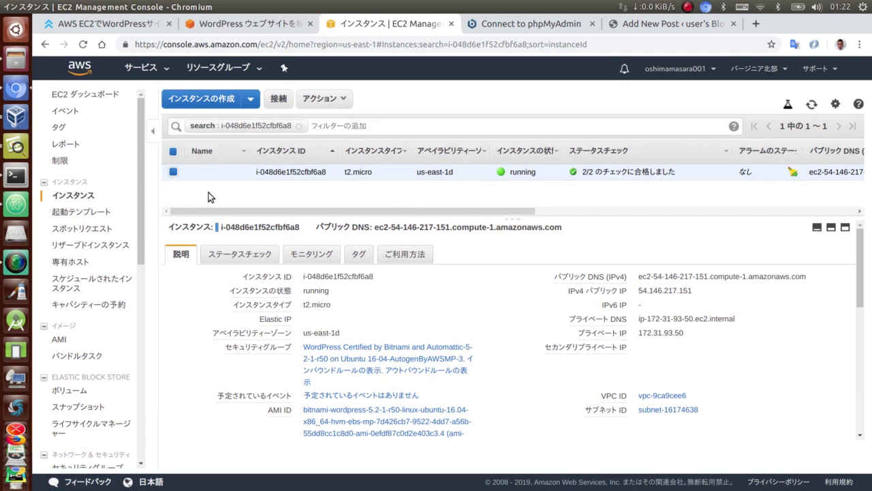
Step: View the PuTTY instructions in the Bitnami guide on connecting to phpMyAdmin, and switch to the Windows 10 virtual machine in VirtualBox
{"action": "left_click", "coordinate": [553, 26]}
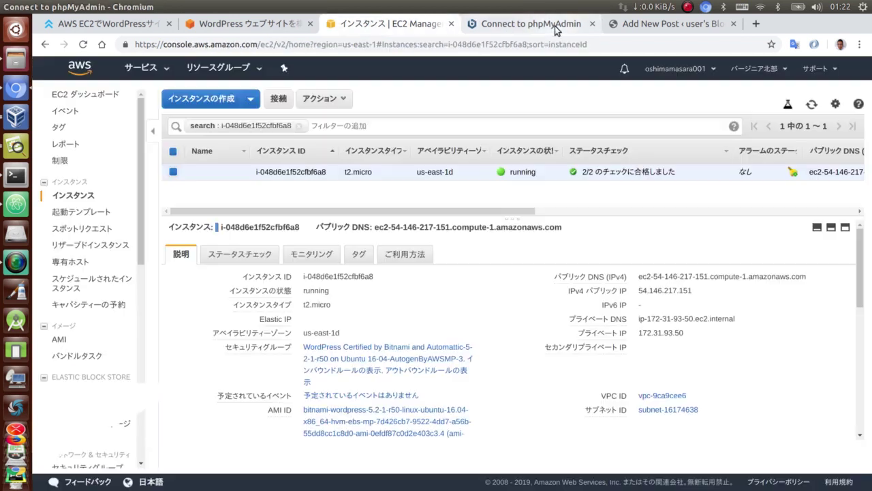
{"action": "left_click_drag", "start_coordinate": [871, 344], "coordinate": [870, 153]}
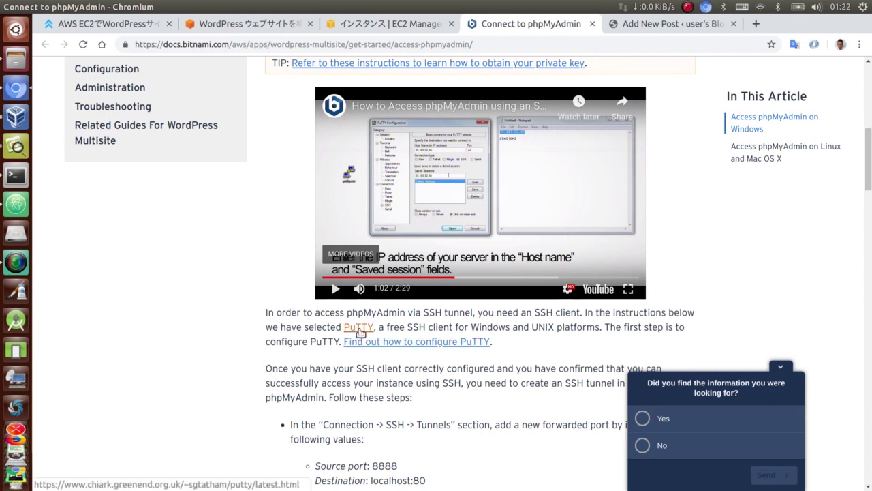
{"action": "left_click", "coordinate": [22, 116]}
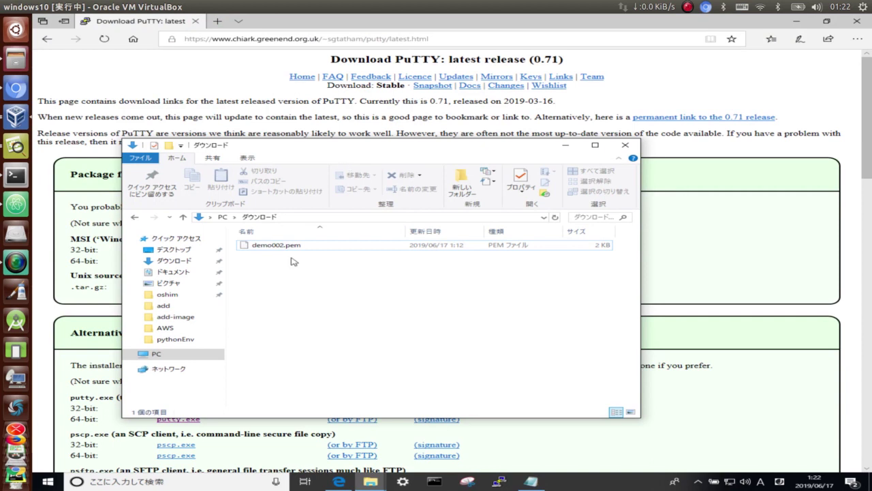
Step: Check the demo002.pem key file in the Downloads folder and return to the PuTTY download page
{"action": "left_click", "coordinate": [393, 246]}
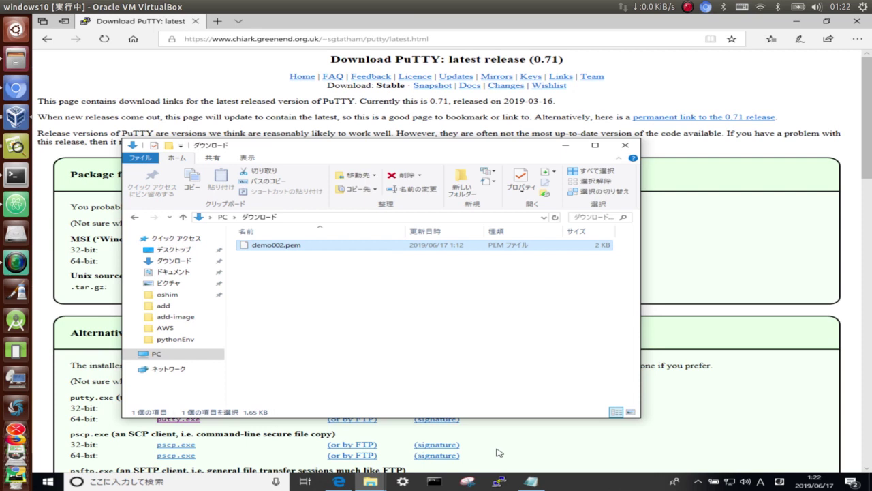
{"action": "left_click", "coordinate": [370, 481]}
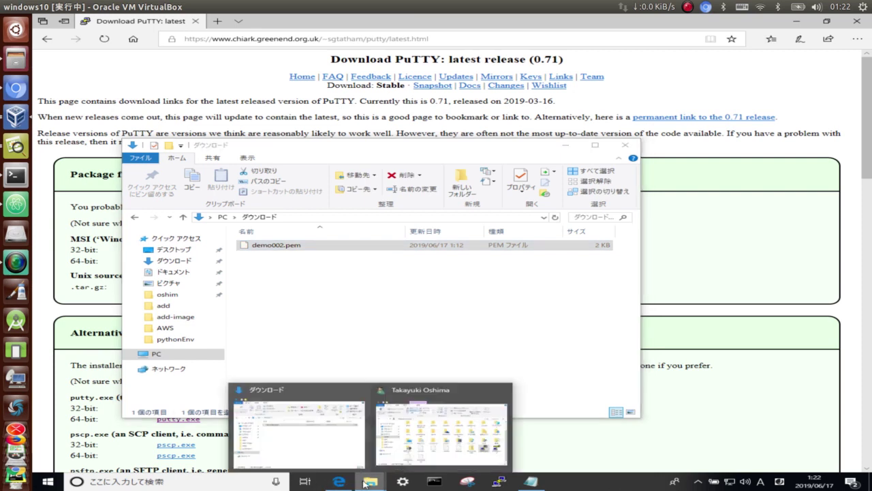
{"action": "left_click", "coordinate": [595, 462]}
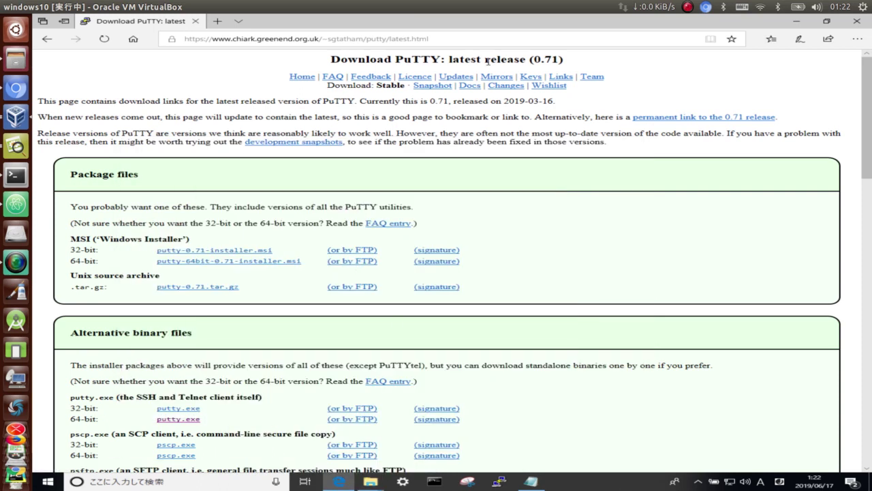
Step: Examine the page address and the putty.exe and puttygen.exe entries under Alternative binary files on the PuTTY download page
{"action": "left_click", "coordinate": [441, 38]}
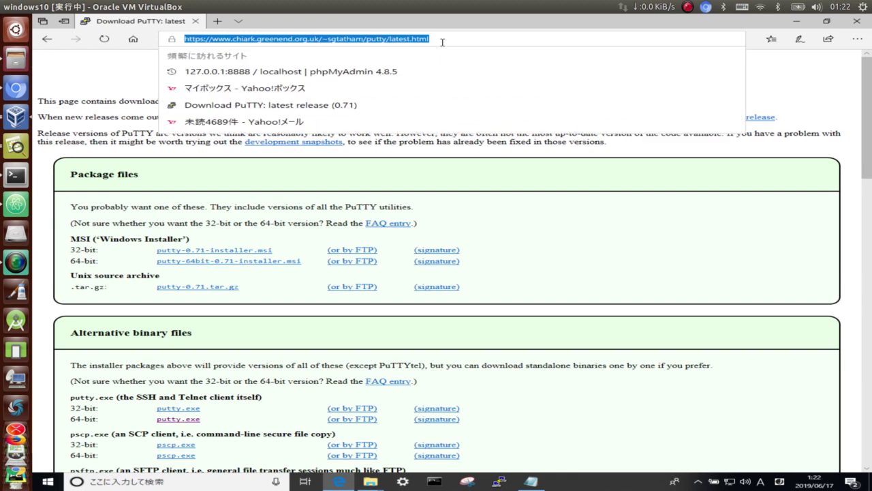
{"action": "left_click", "coordinate": [492, 218]}
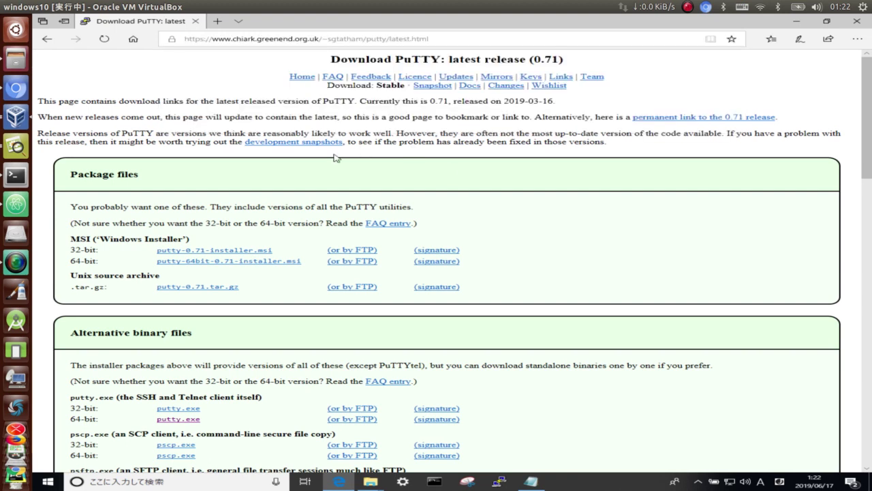
{"action": "scroll", "coordinate": [163, 300], "scroll_direction": "down", "scroll_amount": 4}
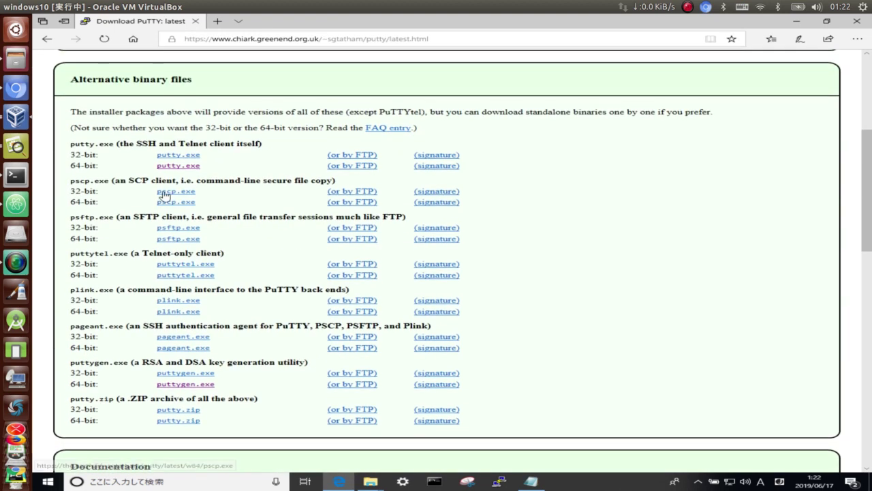
{"action": "left_click_drag", "start_coordinate": [102, 144], "coordinate": [70, 142]}
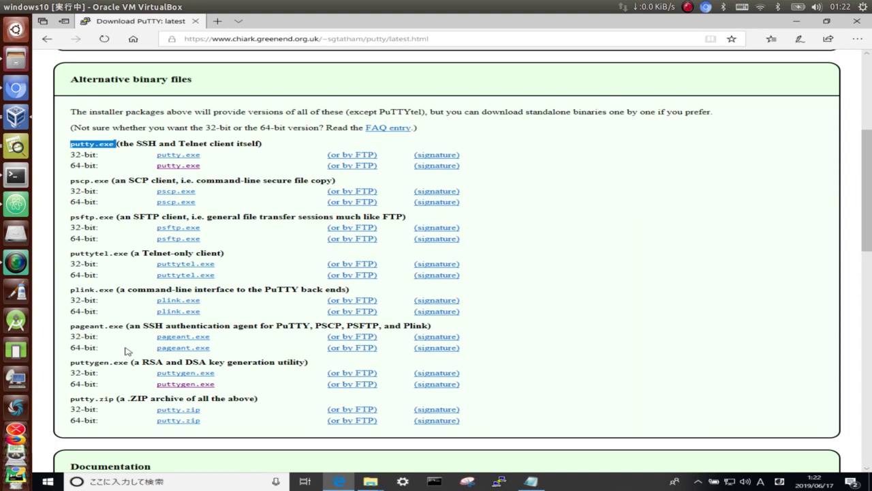
{"action": "left_click_drag", "start_coordinate": [124, 362], "coordinate": [69, 361]}
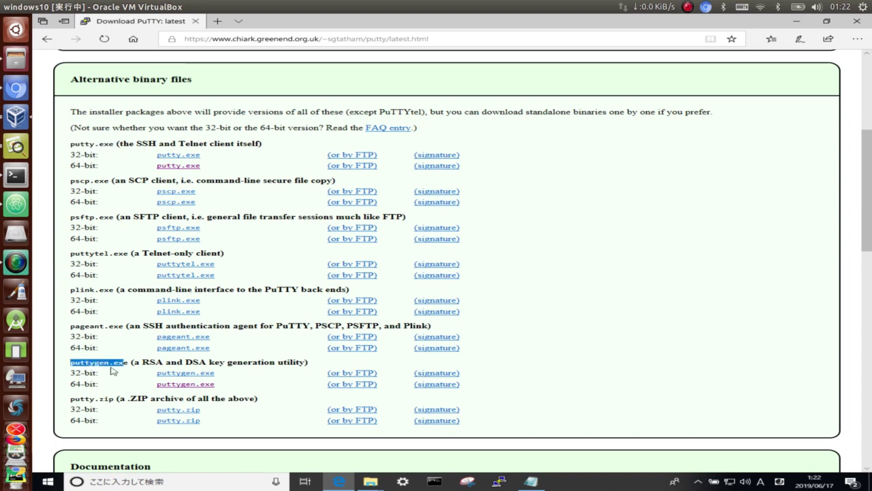
Step: Run puttygen.exe from the user's home folder and allow it past the security warning
{"action": "left_click", "coordinate": [371, 481]}
{"action": "left_click", "coordinate": [462, 456]}
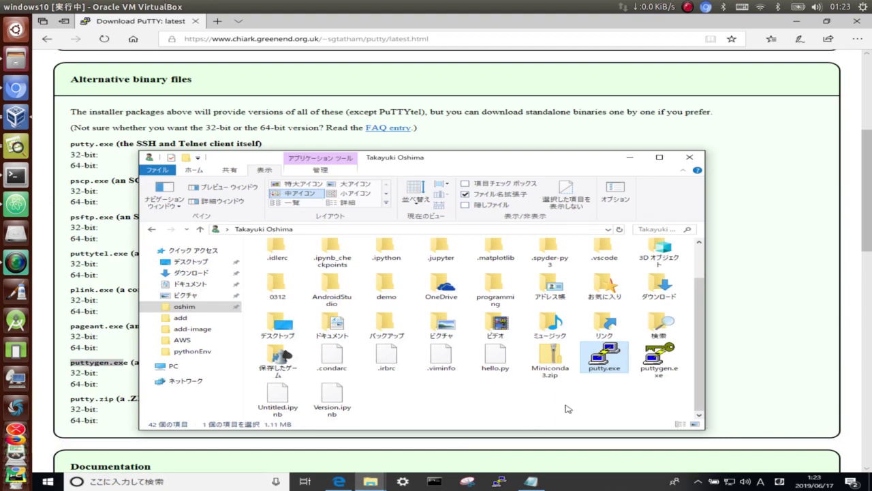
{"action": "double_click", "coordinate": [655, 361]}
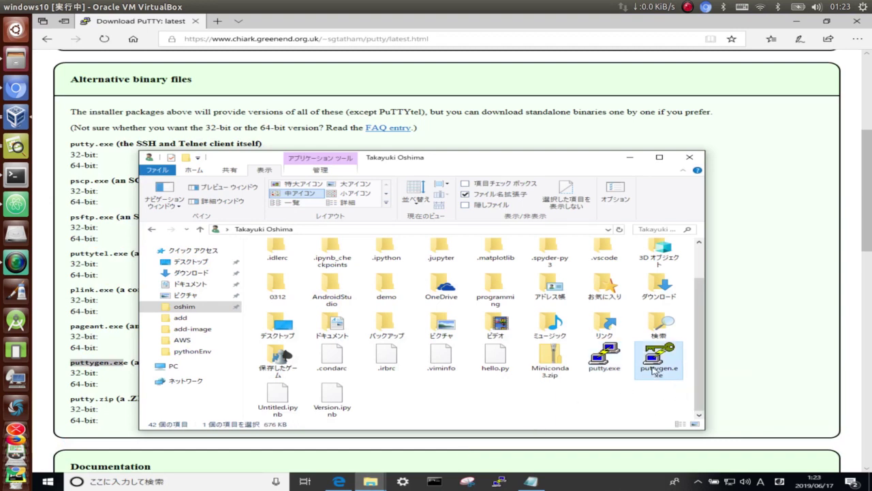
{"action": "left_click", "coordinate": [495, 257]}
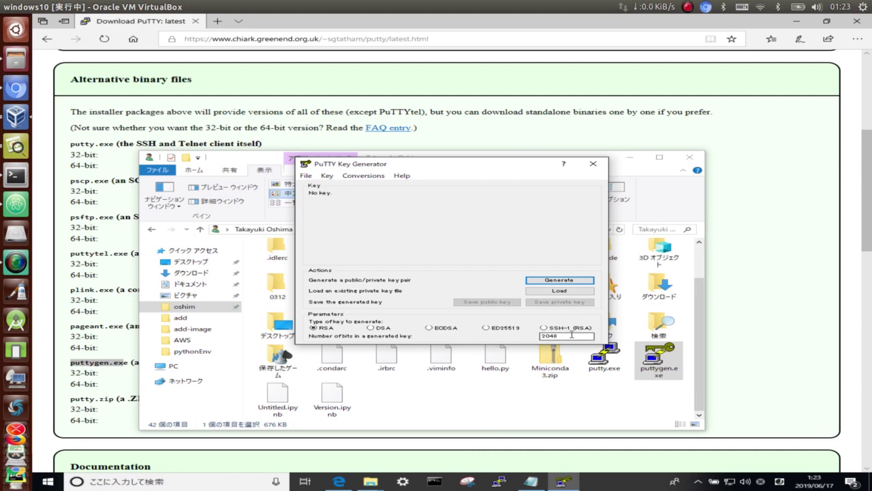
Step: Load demo002.pem from Downloads into PuTTY Key Generator with all file types listed, and acknowledge the import notice
{"action": "left_click", "coordinate": [560, 292]}
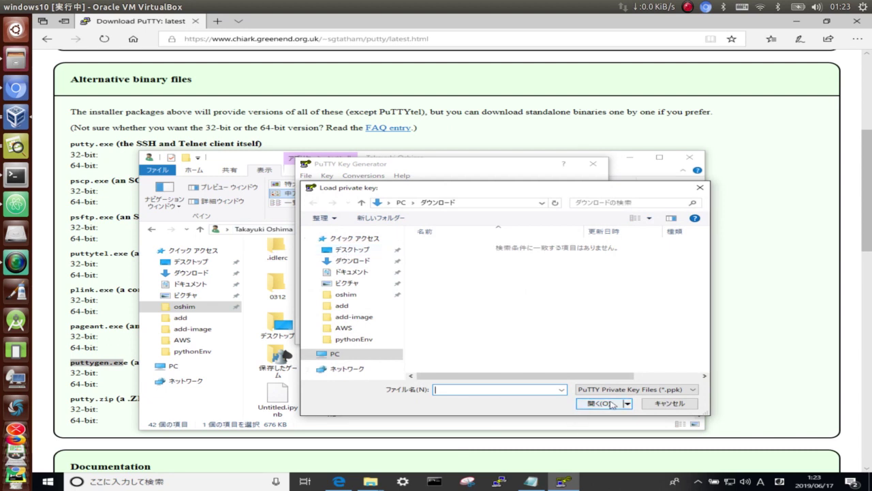
{"action": "left_click", "coordinate": [640, 394]}
{"action": "left_click", "coordinate": [626, 405]}
{"action": "left_click", "coordinate": [479, 247]}
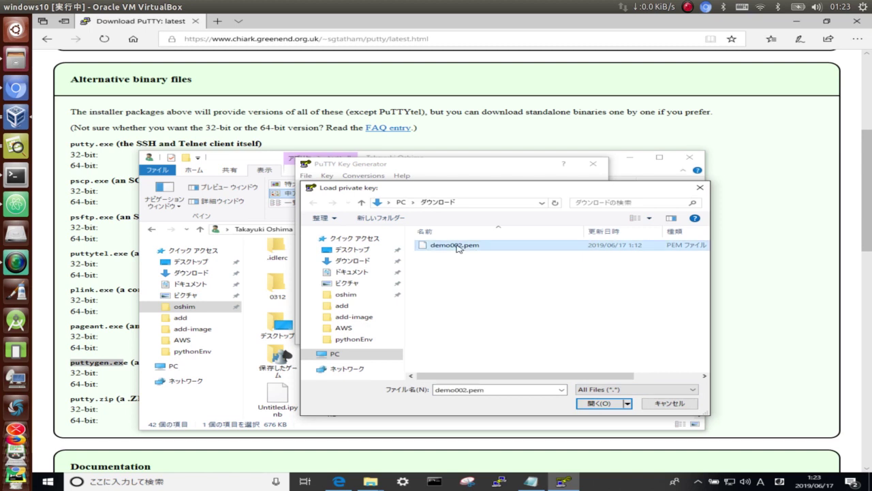
{"action": "left_click", "coordinate": [587, 402]}
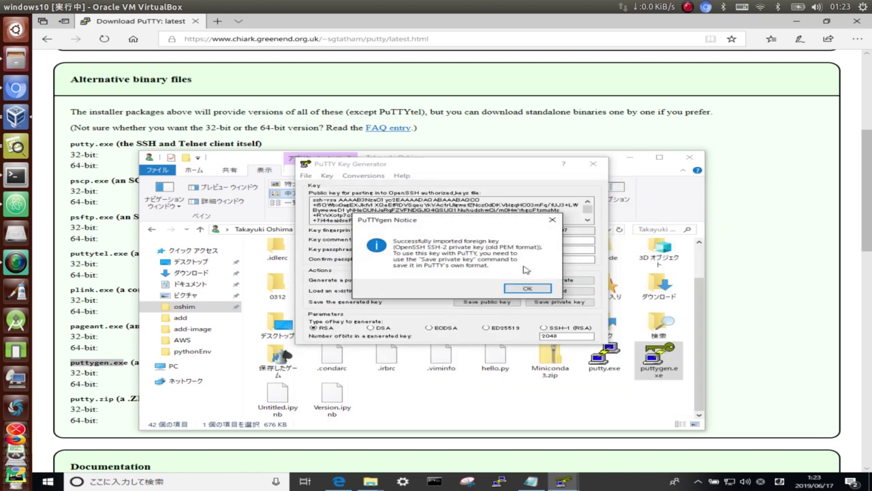
{"action": "left_click", "coordinate": [528, 289]}
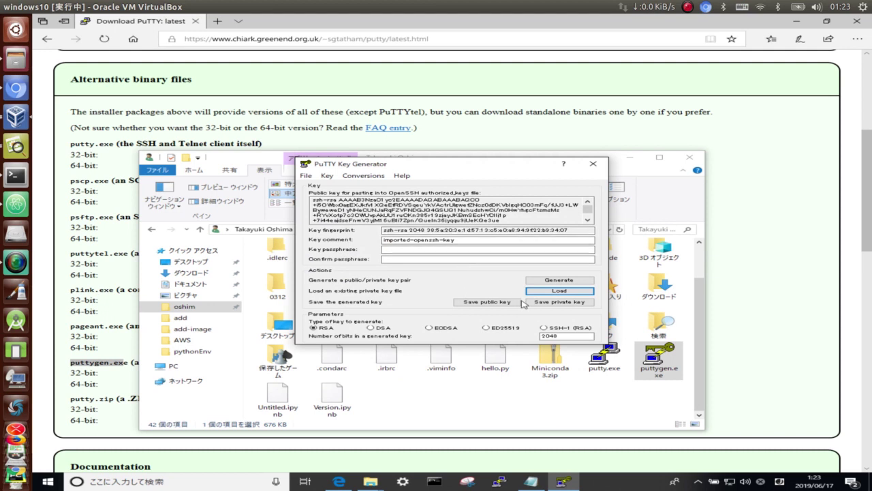
Step: Save the private key without a passphrase as demo002.ppk in Downloads and view the file in that folder
{"action": "left_click", "coordinate": [559, 302]}
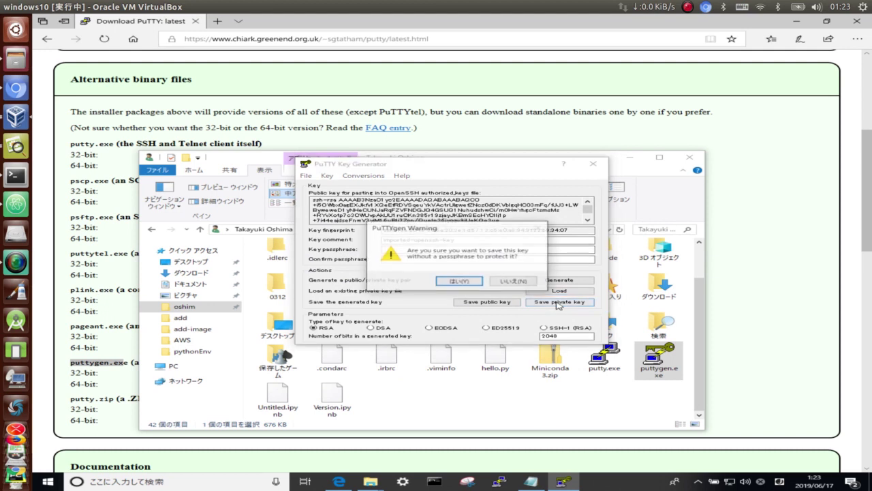
{"action": "left_click", "coordinate": [462, 281]}
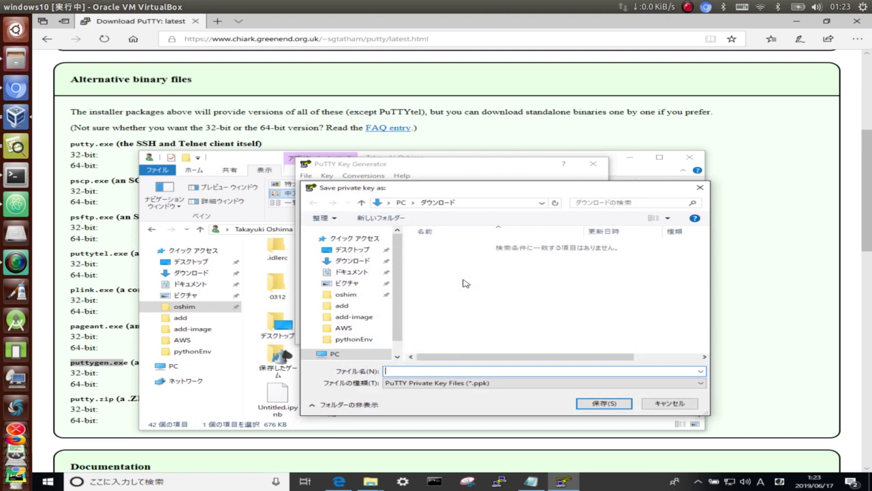
{"action": "type", "text": "demo002"}
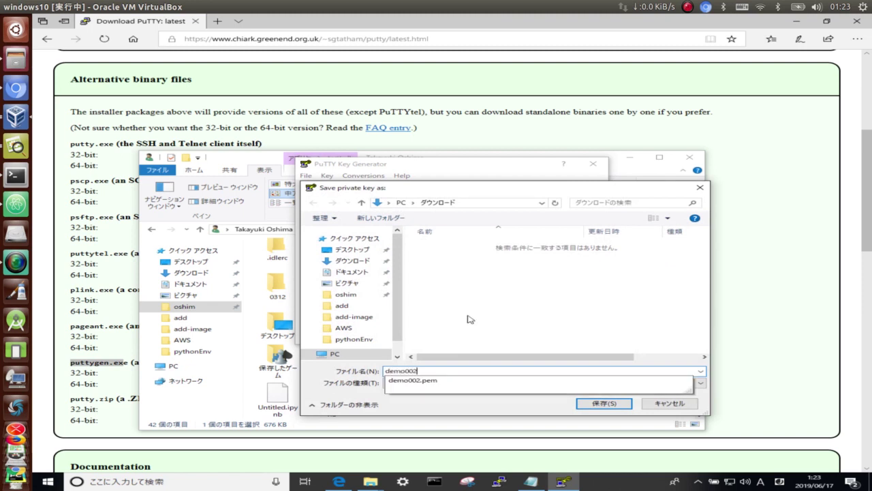
{"action": "left_click", "coordinate": [498, 324]}
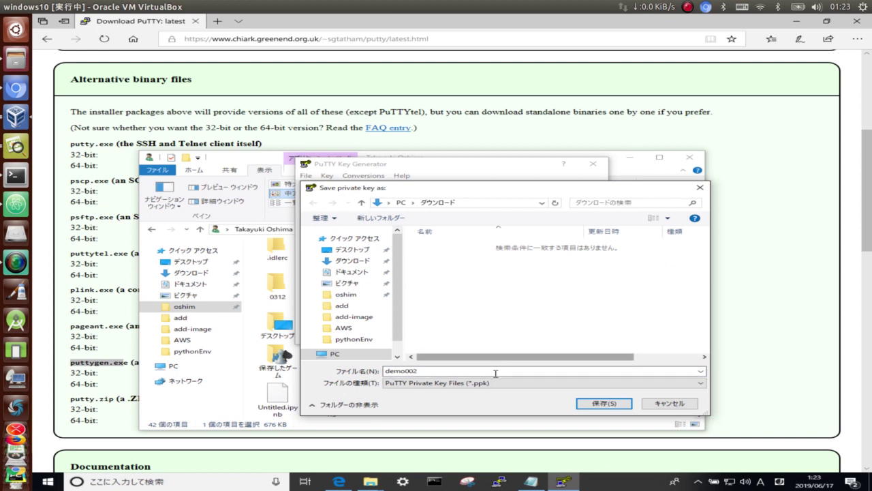
{"action": "left_click", "coordinate": [594, 403]}
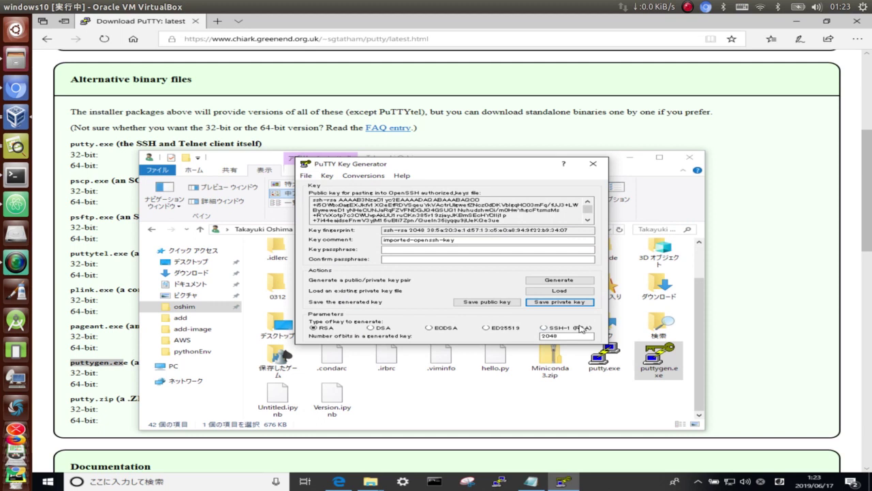
{"action": "left_click", "coordinate": [371, 483]}
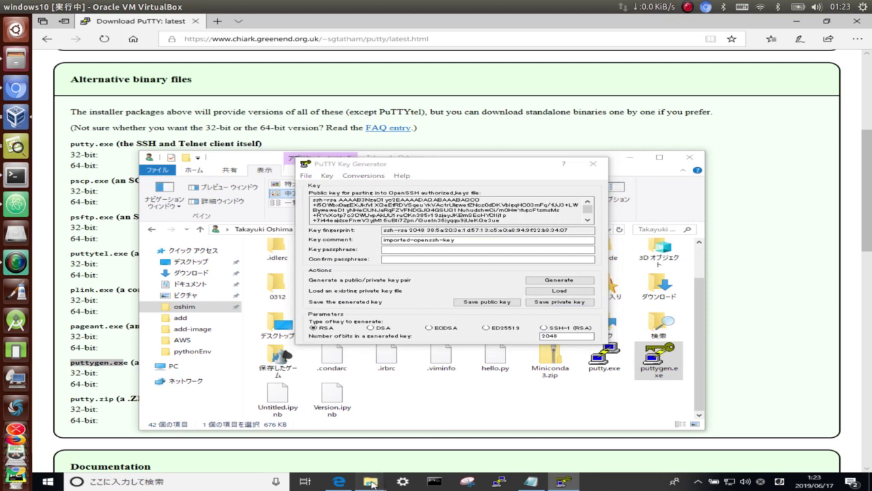
{"action": "left_click", "coordinate": [340, 447]}
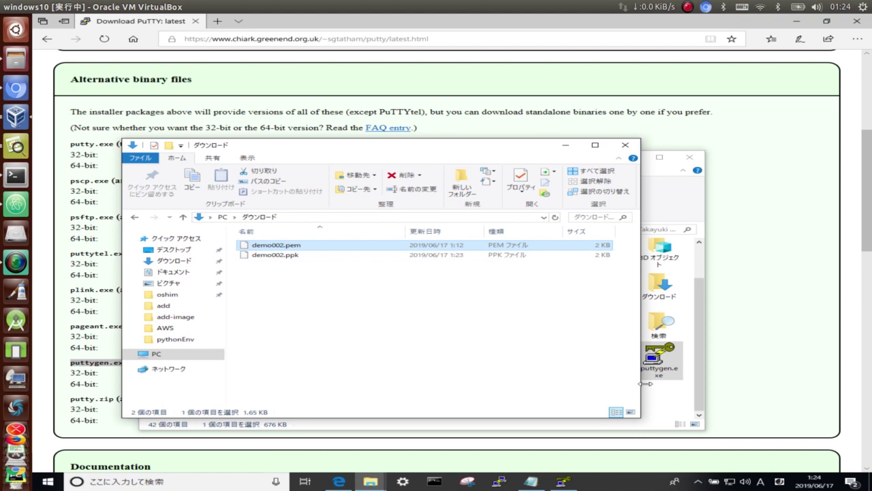
Step: Run putty.exe from the user's home folder and allow it past the security warning
{"action": "left_click", "coordinate": [668, 403]}
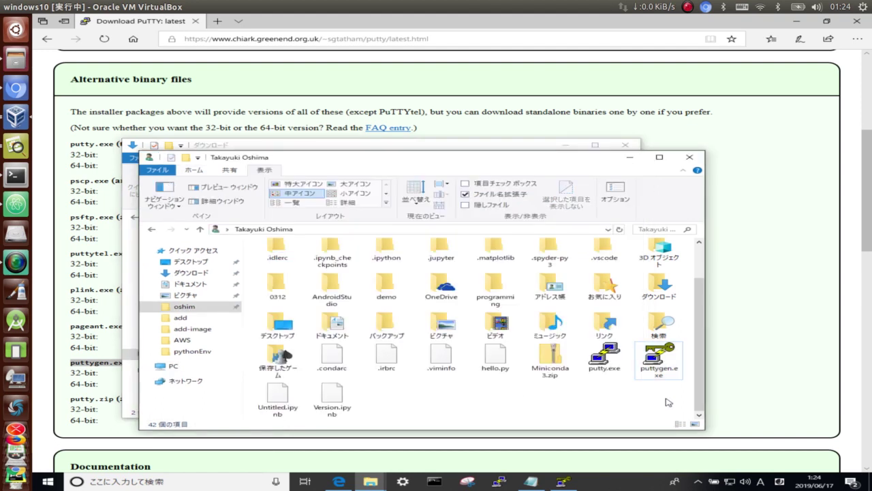
{"action": "double_click", "coordinate": [606, 362]}
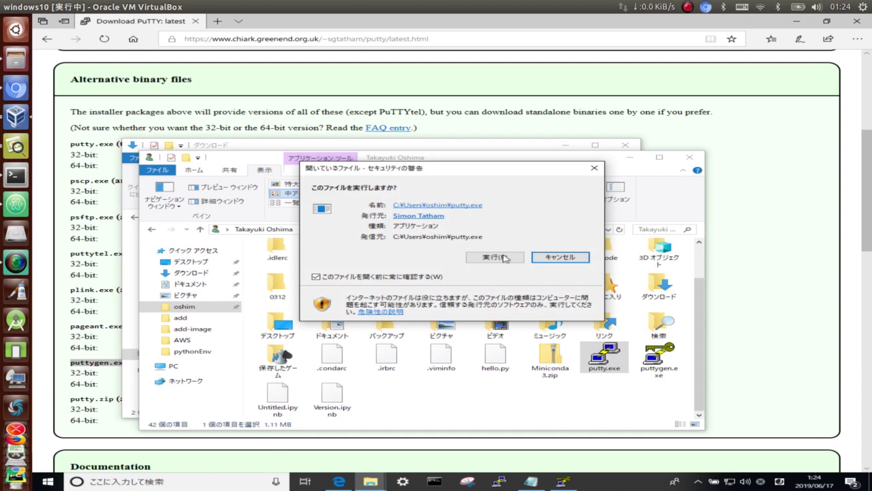
{"action": "left_click", "coordinate": [495, 257]}
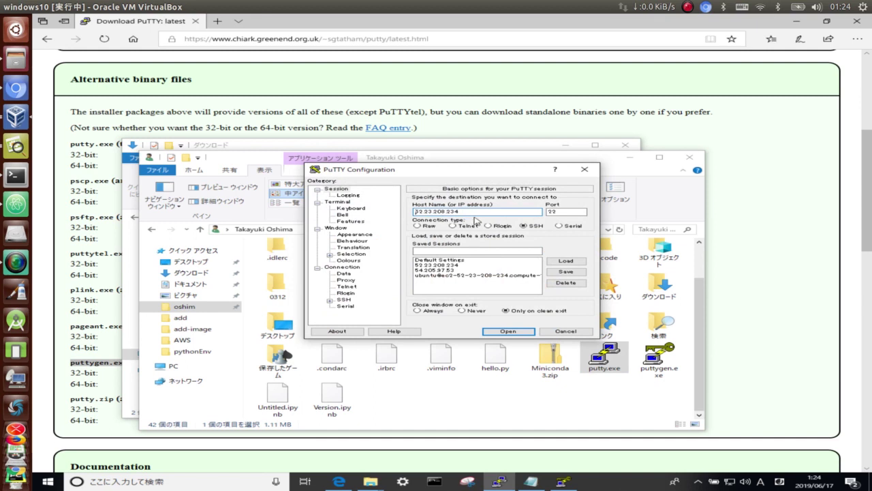
Step: Clear the existing PuTTY host name and copy the server address 54.146.217.151 from the Notepad note
{"action": "left_click_drag", "start_coordinate": [477, 214], "coordinate": [413, 212]}
{"action": "key", "text": "BackSpace"}
{"action": "left_click", "coordinate": [531, 481]}
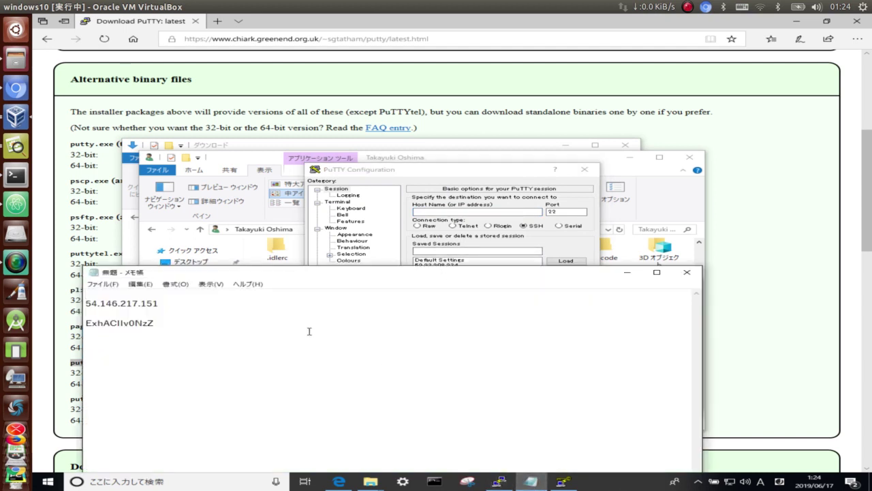
{"action": "left_click_drag", "start_coordinate": [173, 304], "coordinate": [75, 299]}
{"action": "key", "text": "ctrl+c"}
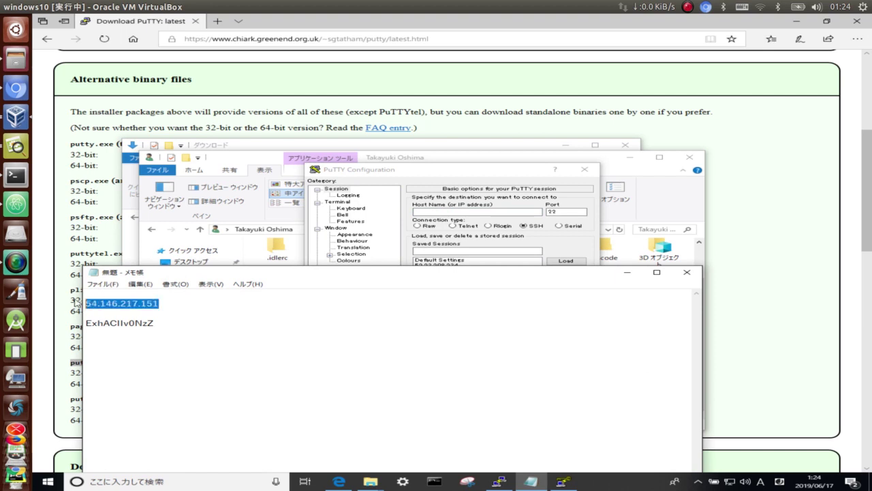
Step: Check the instance's IPv4 public IP in the EC2 console and paste 54.146.217.151 as the PuTTY host name
{"action": "left_click", "coordinate": [16, 89]}
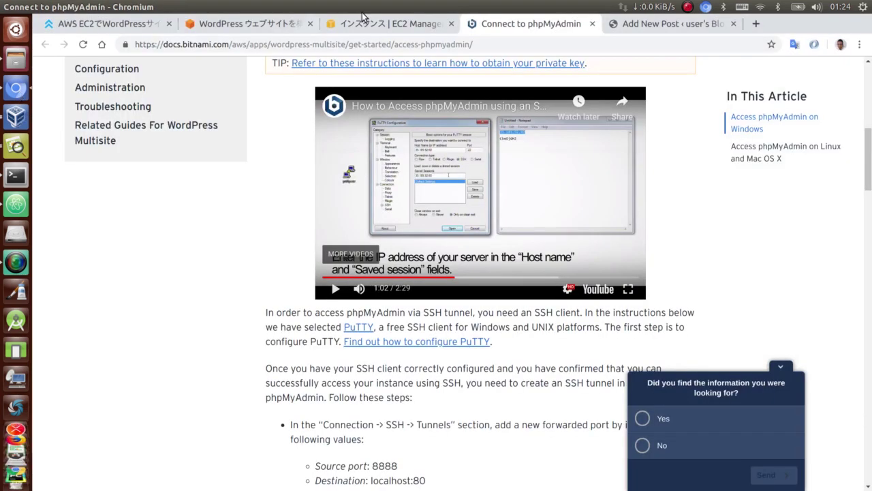
{"action": "left_click", "coordinate": [368, 24]}
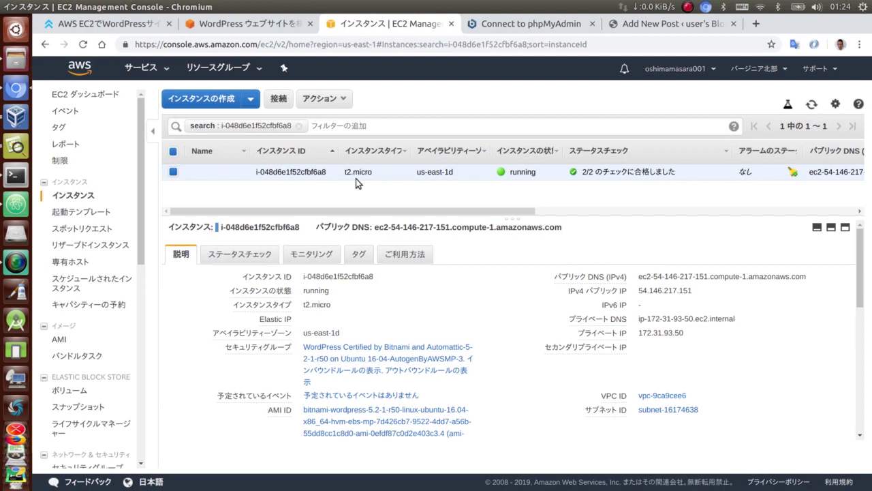
{"action": "left_click_drag", "start_coordinate": [461, 210], "coordinate": [625, 216]}
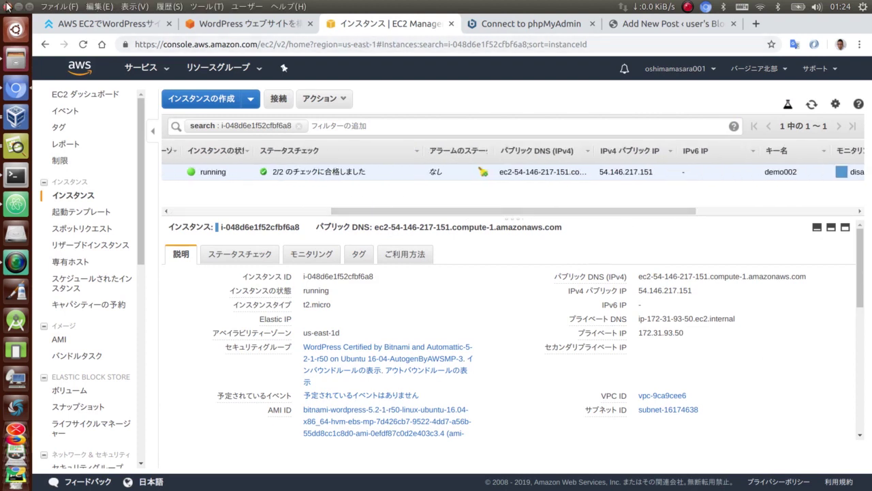
{"action": "left_click", "coordinate": [19, 6]}
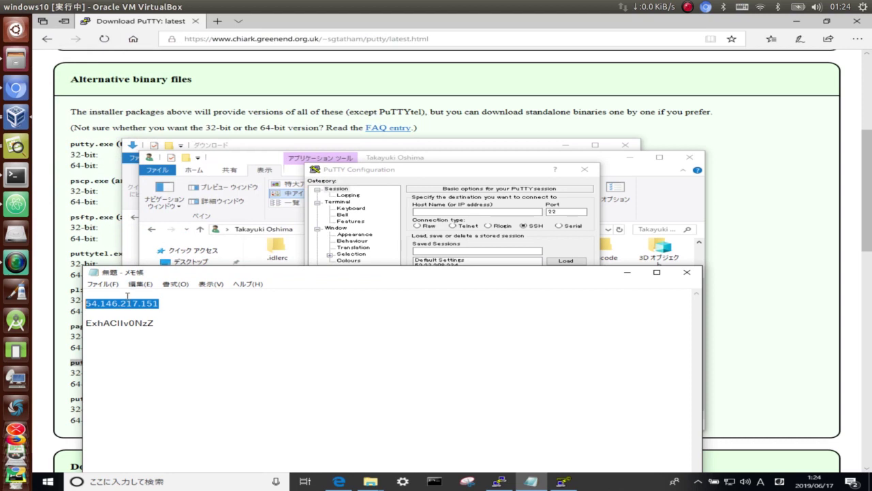
{"action": "left_click", "coordinate": [446, 212]}
{"action": "key", "text": "ctrl+v"}
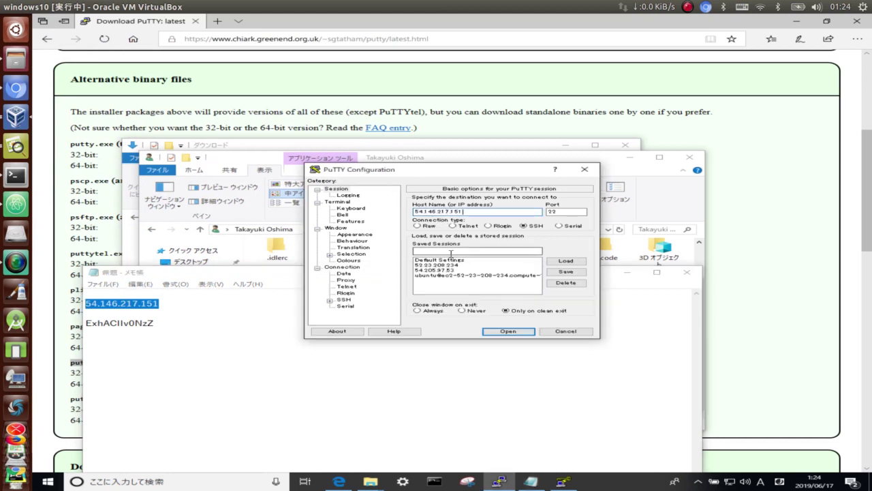
Step: Save the PuTTY session under the name 54.146.217.151 and select it among the saved sessions
{"action": "key", "text": "ctrl+v"}
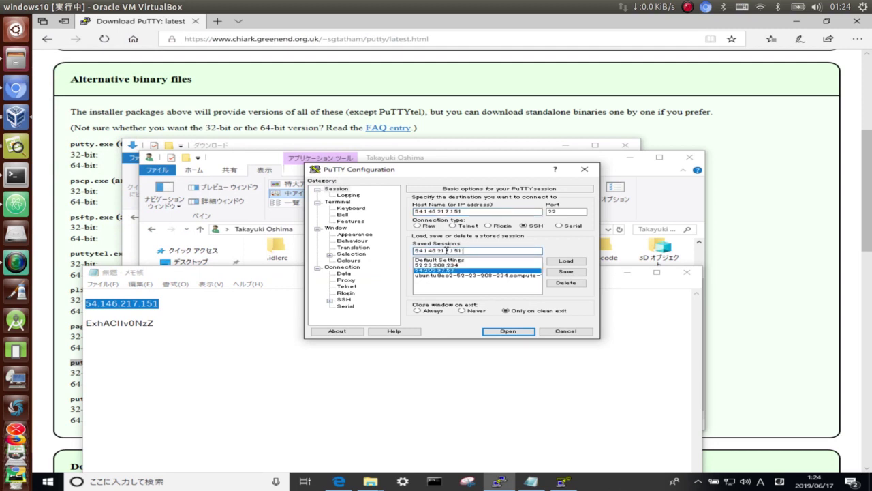
{"action": "left_click", "coordinate": [566, 272]}
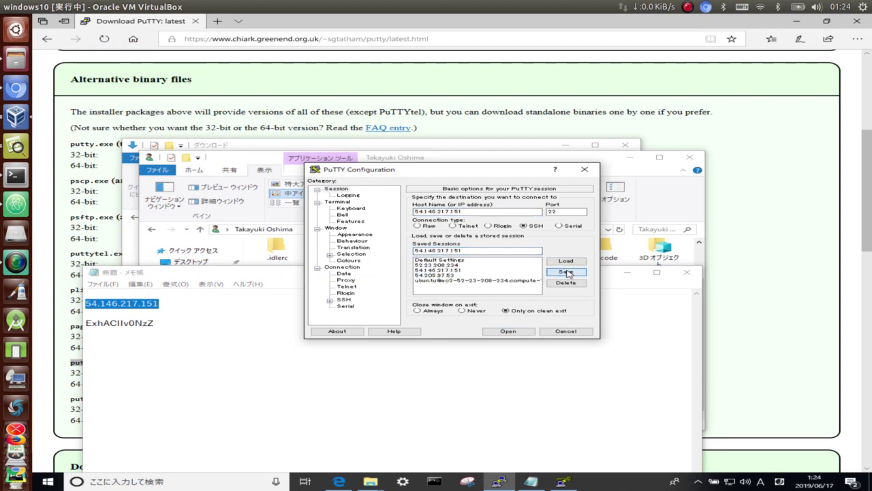
{"action": "left_click", "coordinate": [467, 271]}
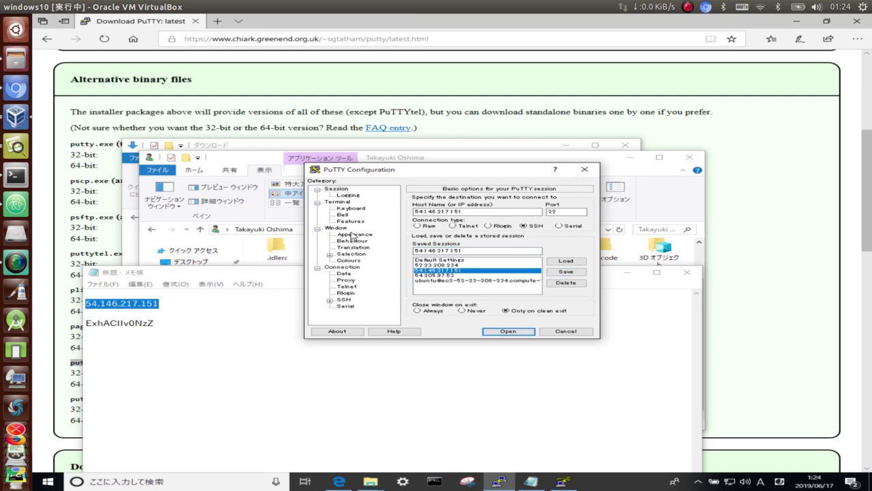
Step: Set demo002.ppk from the Downloads folder as the private key file for SSH authentication
{"action": "left_click", "coordinate": [330, 299]}
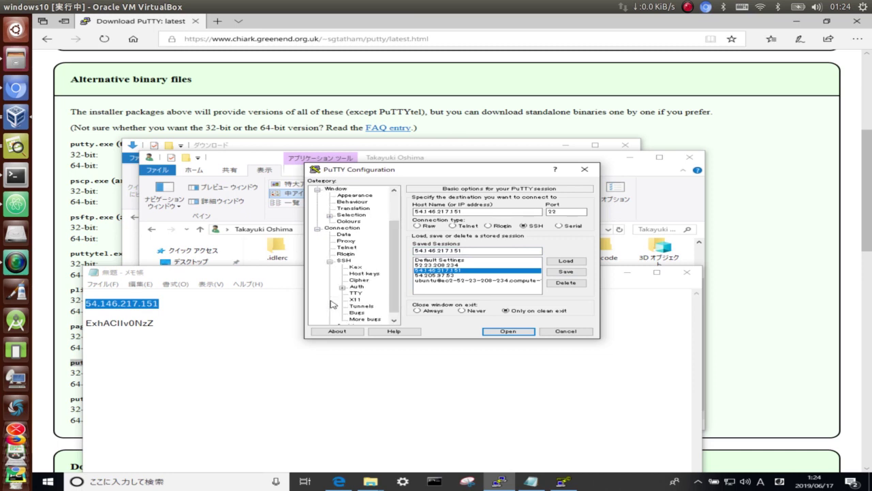
{"action": "left_click", "coordinate": [357, 287]}
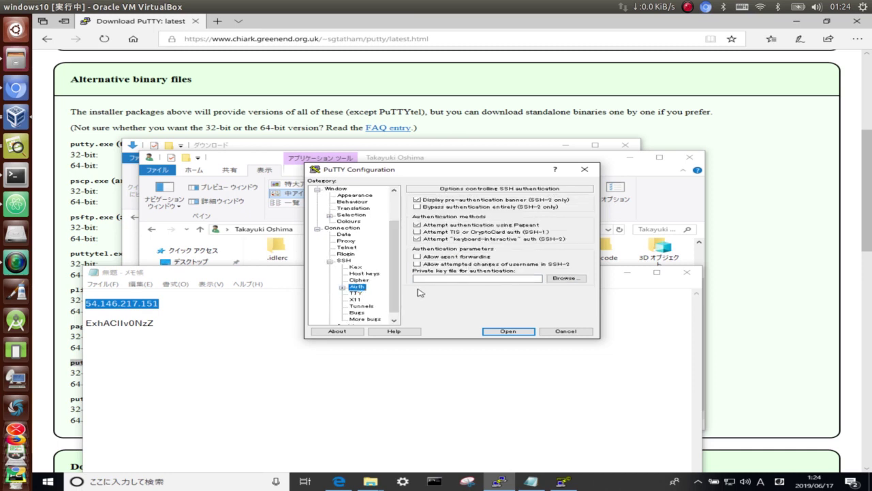
{"action": "left_click", "coordinate": [571, 279]}
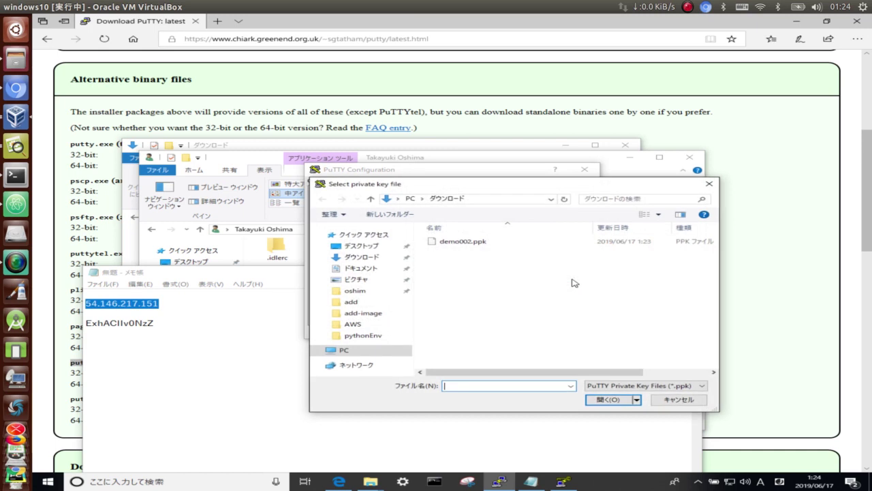
{"action": "left_click", "coordinate": [516, 247]}
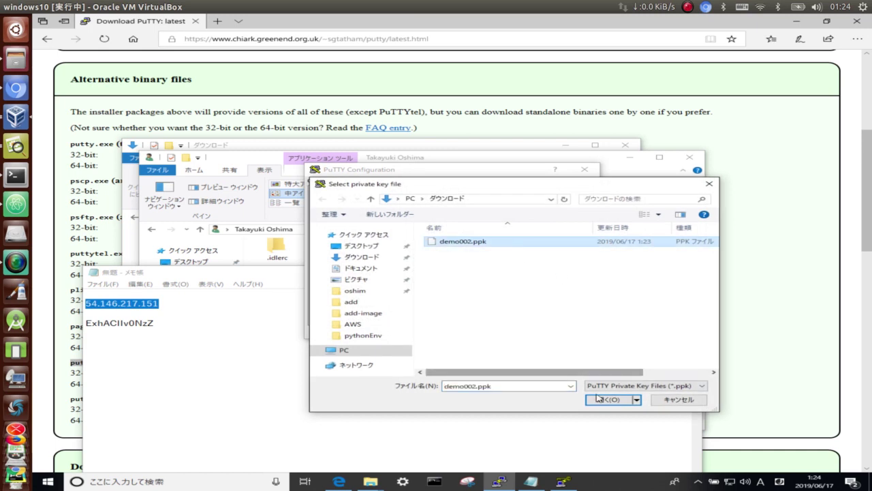
{"action": "left_click", "coordinate": [612, 400]}
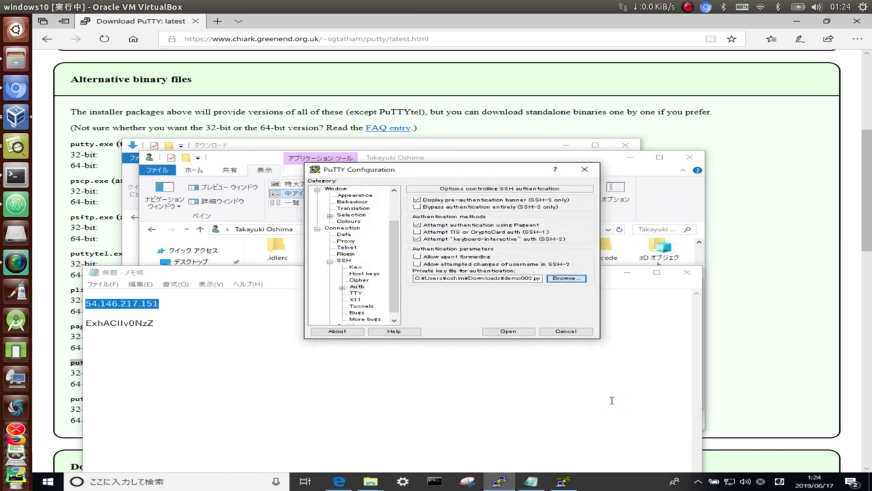
Step: Check the Bitnami phpMyAdmin guide for the tunnel settings and add a local forwarded port from 8888 to localhost:80
{"action": "left_click", "coordinate": [360, 307]}
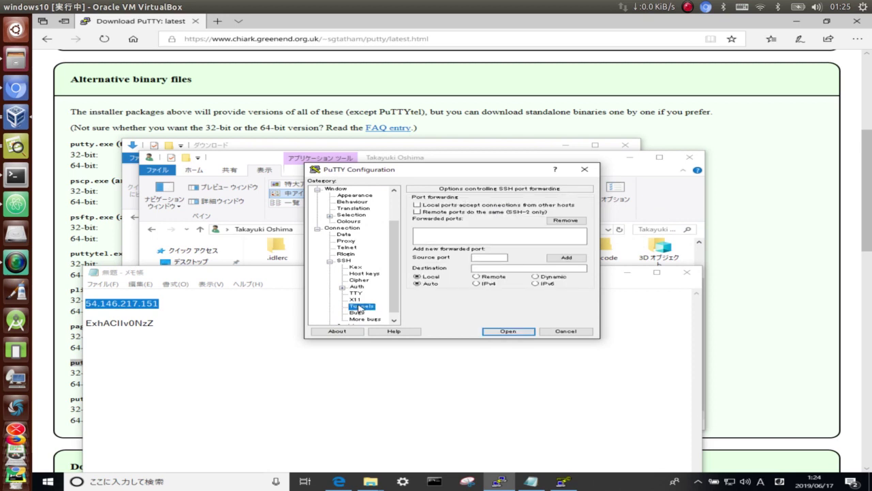
{"action": "left_click", "coordinate": [496, 256]}
{"action": "left_click", "coordinate": [15, 90]}
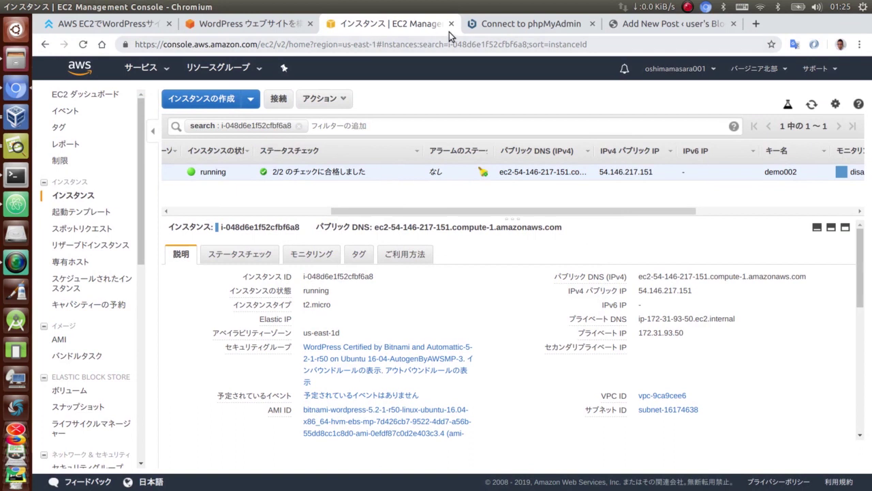
{"action": "left_click", "coordinate": [499, 25]}
{"action": "scroll", "coordinate": [495, 198], "scroll_direction": "down", "scroll_amount": 4}
{"action": "scroll", "coordinate": [495, 199], "scroll_direction": "down", "scroll_amount": 3}
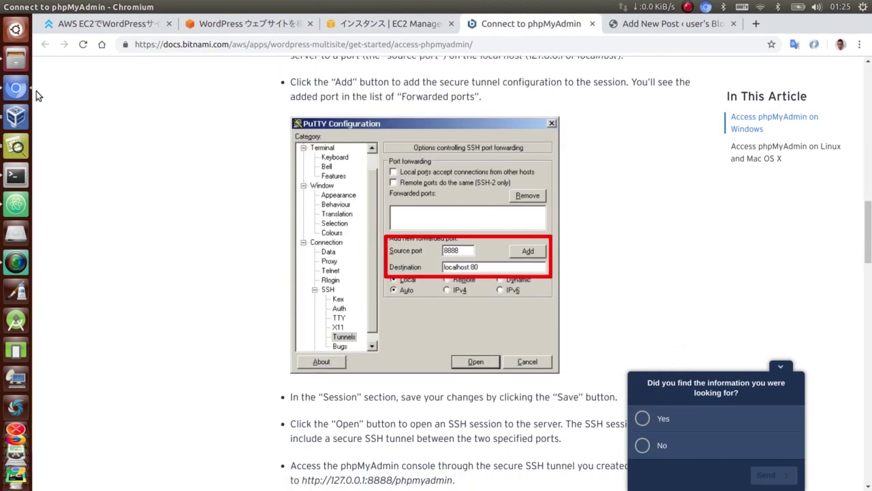
{"action": "left_click", "coordinate": [15, 116]}
{"action": "type", "text": "8888"}
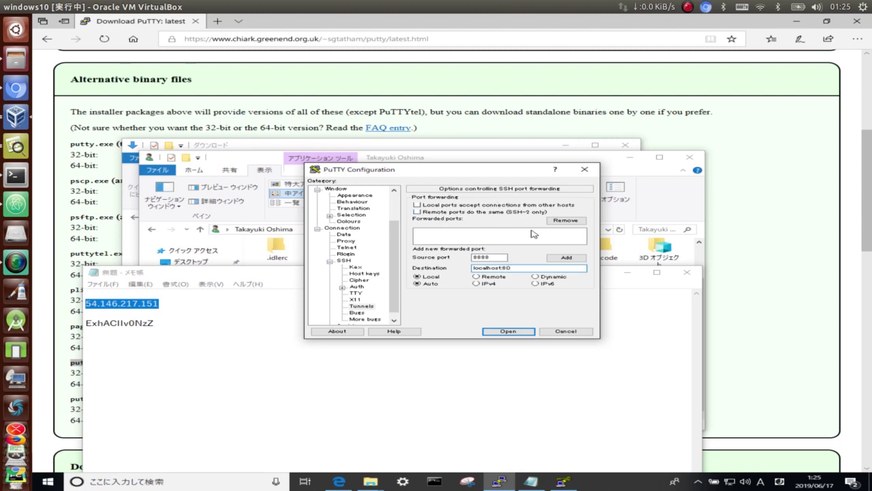
{"action": "left_click", "coordinate": [565, 257]}
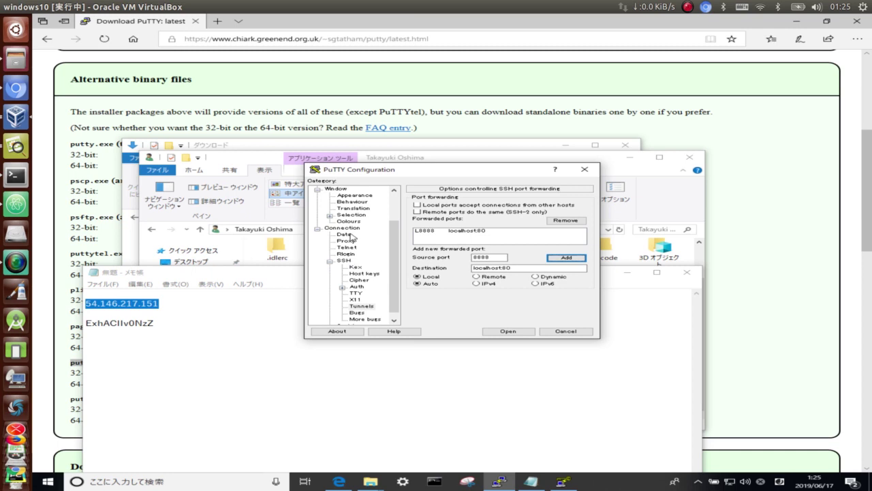
Step: Set the connection's auto-login username to bitnami
{"action": "left_click", "coordinate": [344, 234]}
{"action": "left_click", "coordinate": [566, 208]}
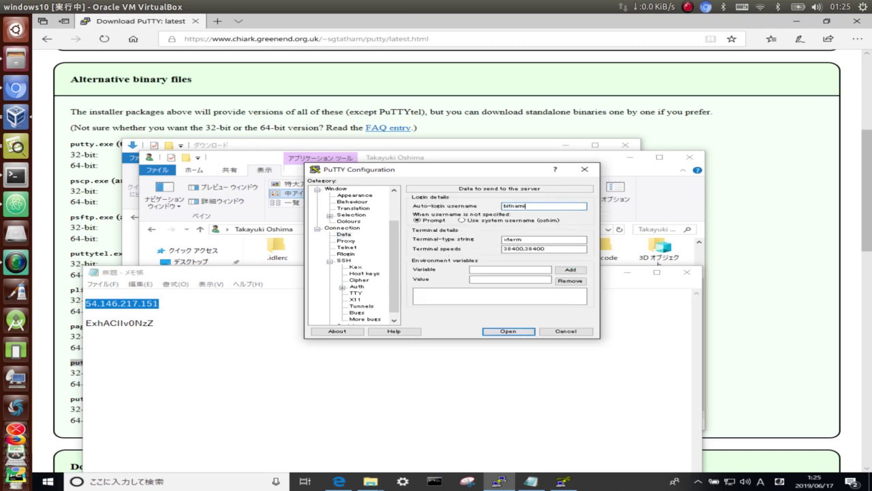
Step: Save the settings to the stored session 54.146.217.151 and open the SSH connection, trusting the server's host key
{"action": "left_click", "coordinate": [393, 203]}
{"action": "left_click", "coordinate": [363, 191]}
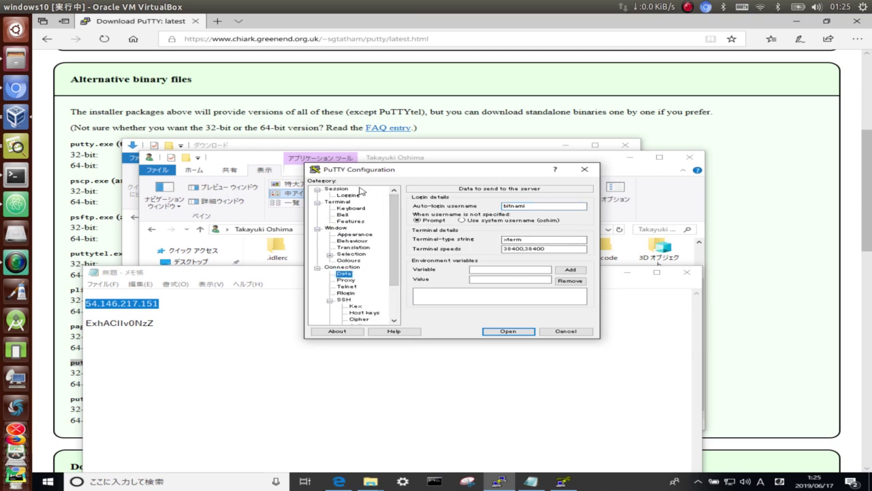
{"action": "left_click", "coordinate": [338, 189]}
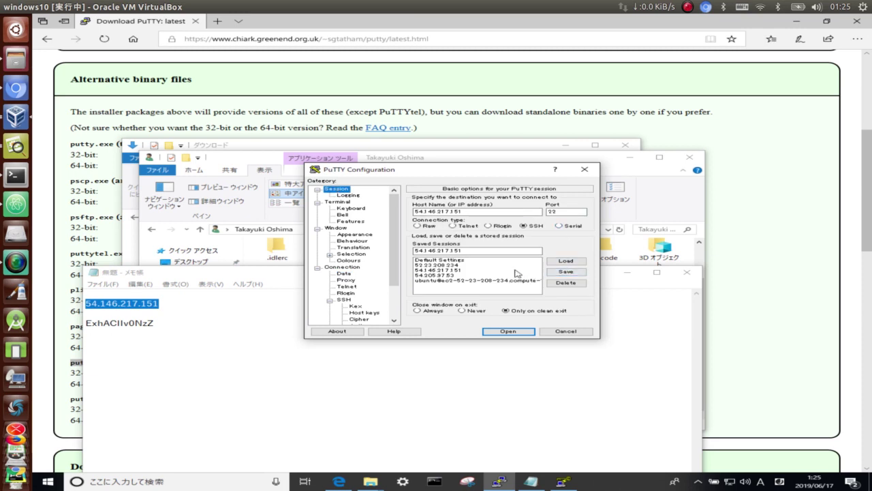
{"action": "left_click", "coordinate": [477, 271]}
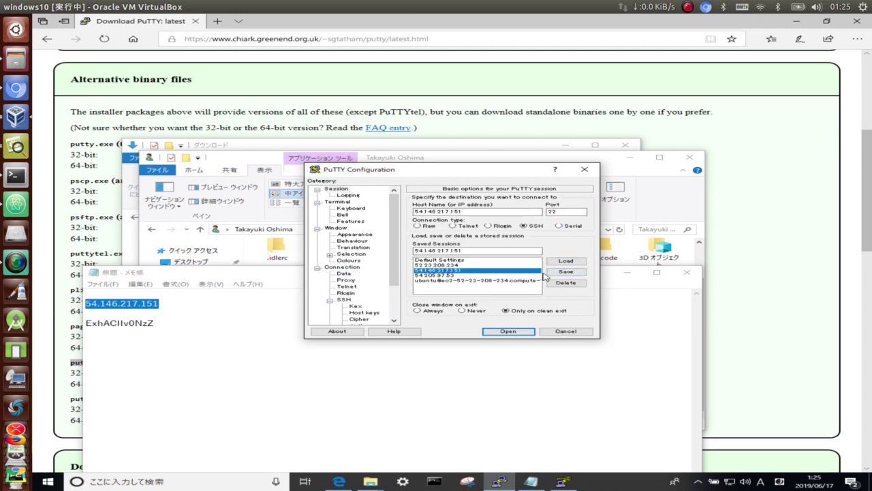
{"action": "left_click", "coordinate": [579, 272]}
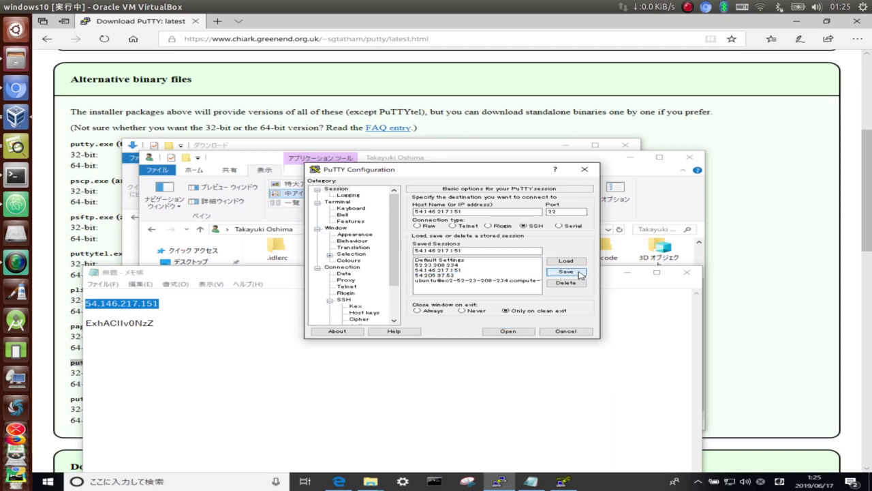
{"action": "left_click", "coordinate": [508, 331]}
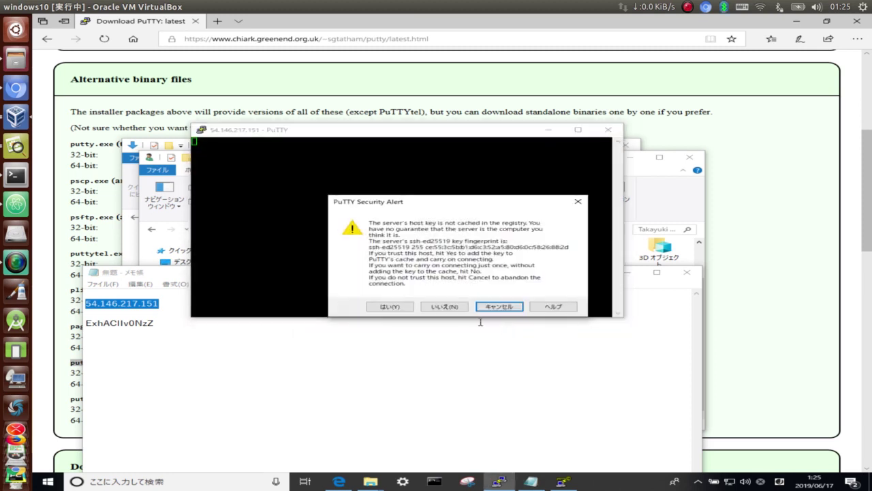
{"action": "left_click", "coordinate": [382, 305]}
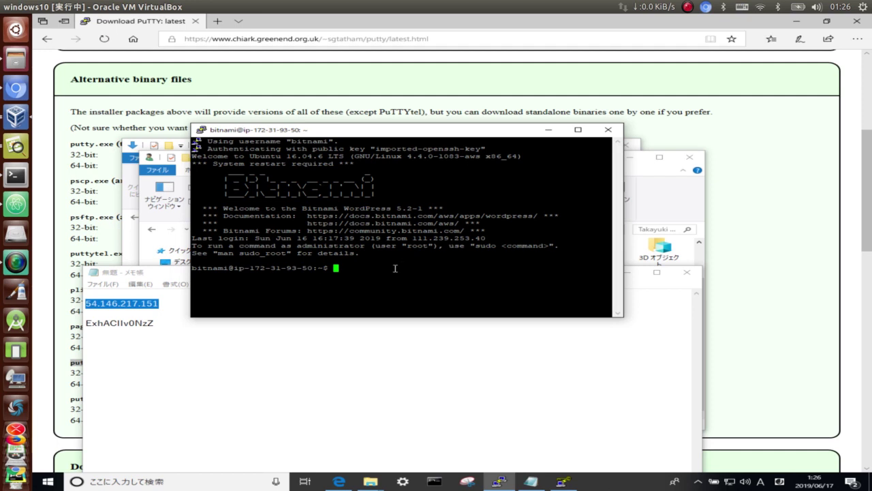
Step: List the server's home directory with ls and show its memory usage with free
{"action": "type", "text": "ls"}
{"action": "key", "text": "Return"}
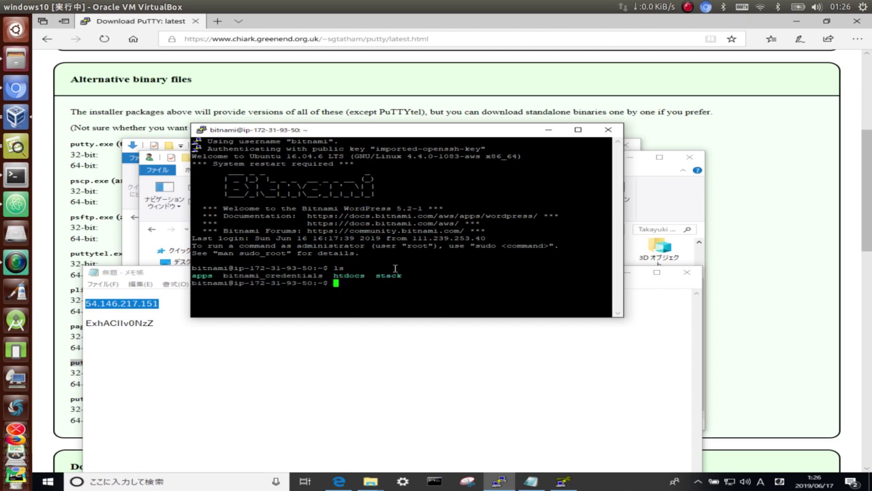
{"action": "type", "text": "free"}
{"action": "key", "text": "BackSpace"}
{"action": "type", "text": "e"}
{"action": "key", "text": "Return"}
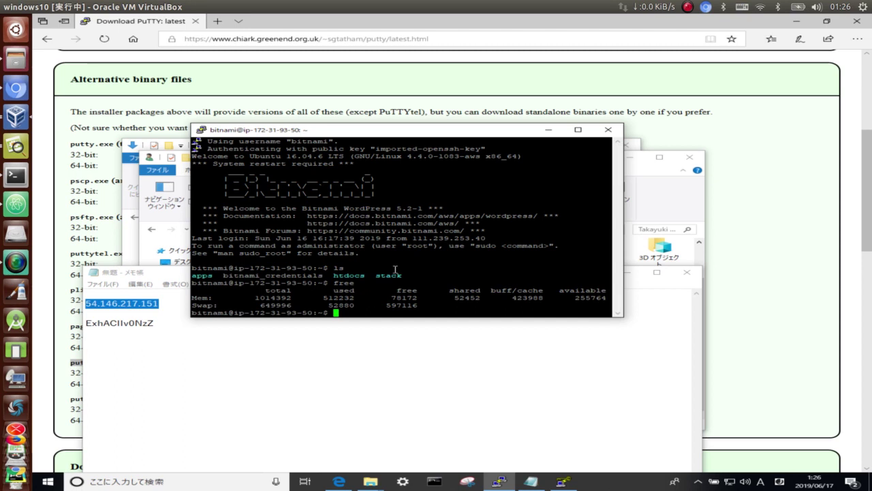
Step: Enlarge the terminal window and print the server's system information with uname -a
{"action": "left_click_drag", "start_coordinate": [623, 318], "coordinate": [707, 414]}
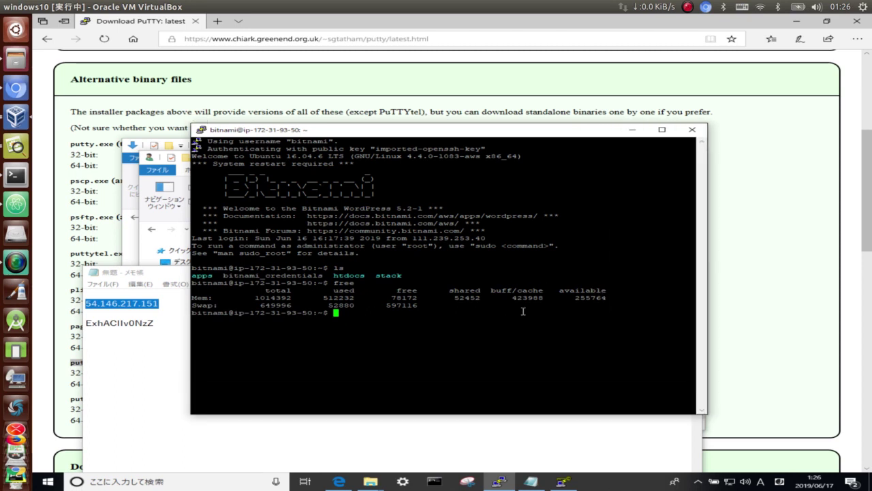
{"action": "type", "text": "uname"}
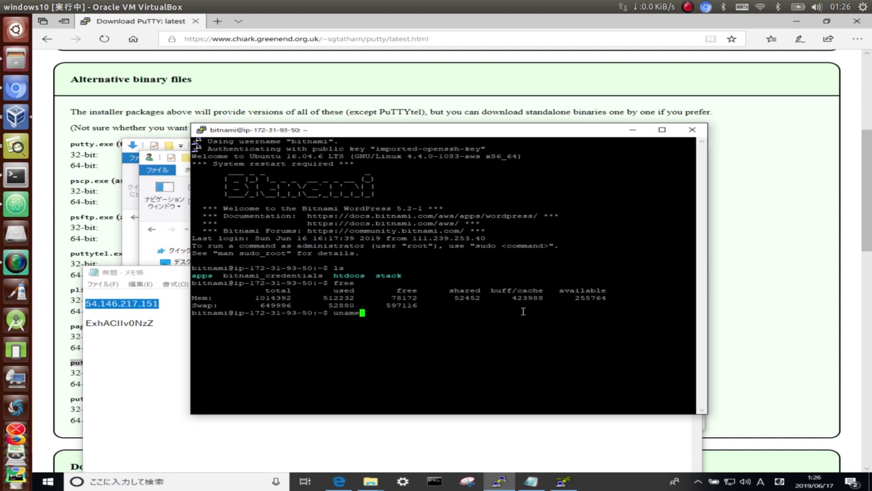
{"action": "type", "text": " -a"}
{"action": "key", "text": "Return"}
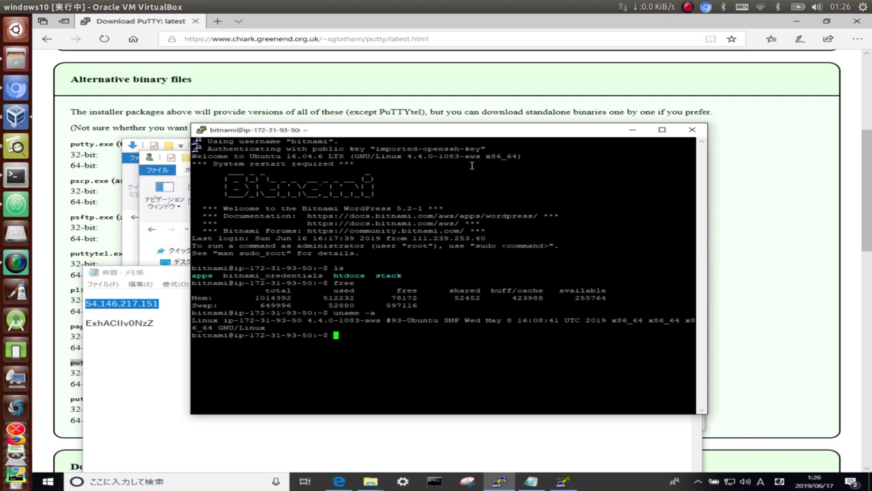
{"action": "left_click", "coordinate": [221, 20]}
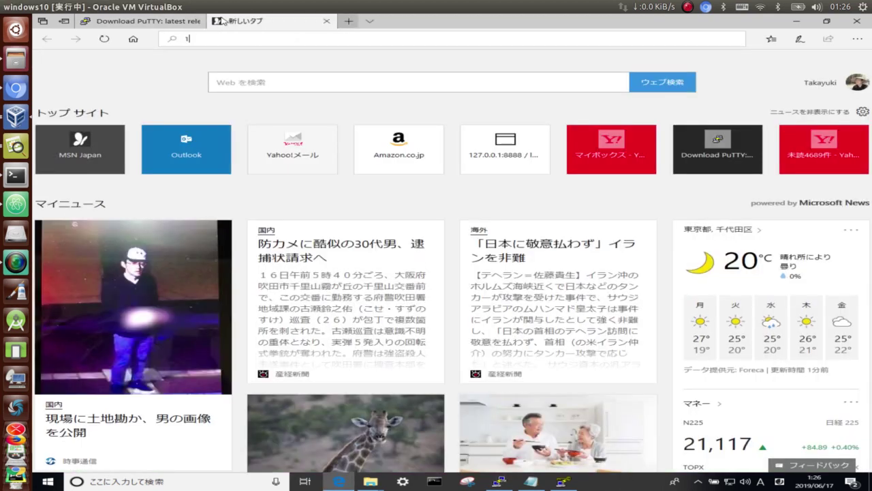
{"action": "type", "text": "127"}
{"action": "key", "text": "Down"}
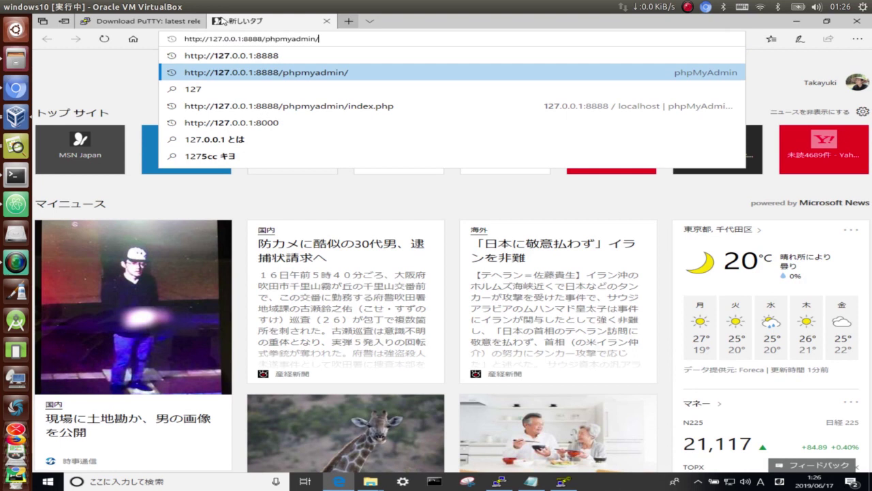
{"action": "key", "text": "Return"}
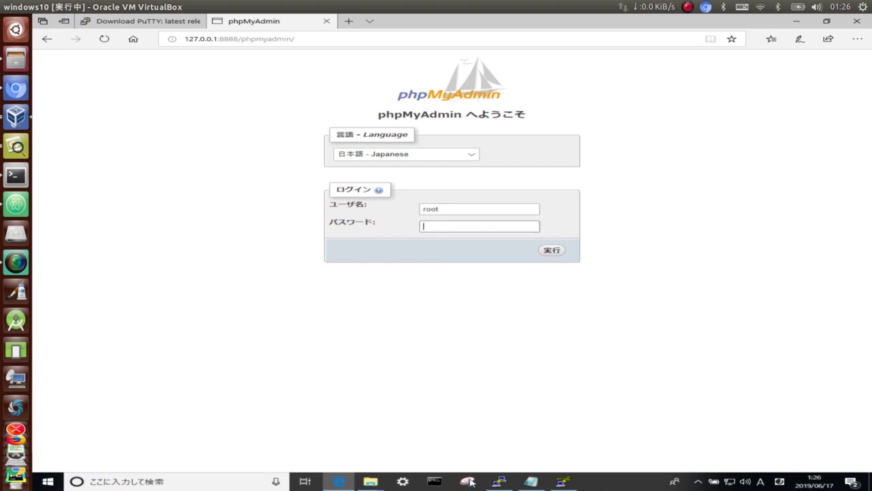
Step: Copy the password from the Notepad note, log in to phpMyAdmin as root with it, and dismiss the offer to update the saved password
{"action": "left_click", "coordinate": [529, 481]}
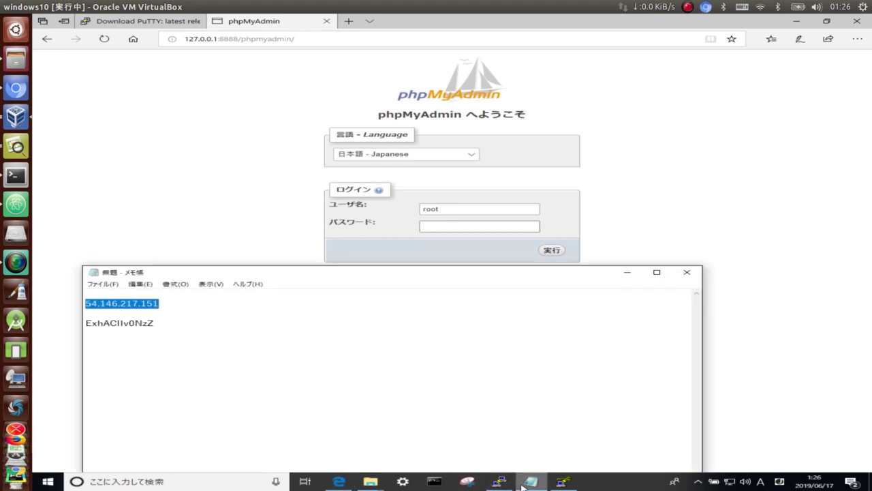
{"action": "left_click_drag", "start_coordinate": [167, 324], "coordinate": [86, 325]}
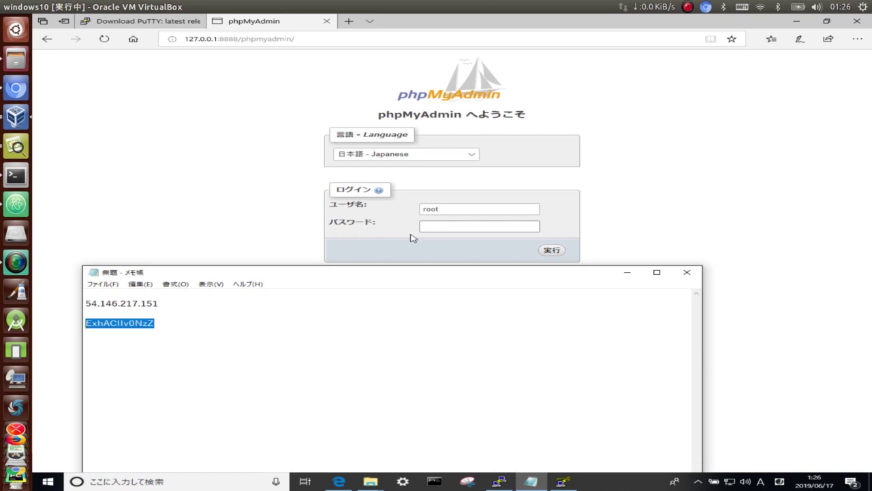
{"action": "left_click", "coordinate": [437, 227]}
{"action": "key", "text": "ctrl+v"}
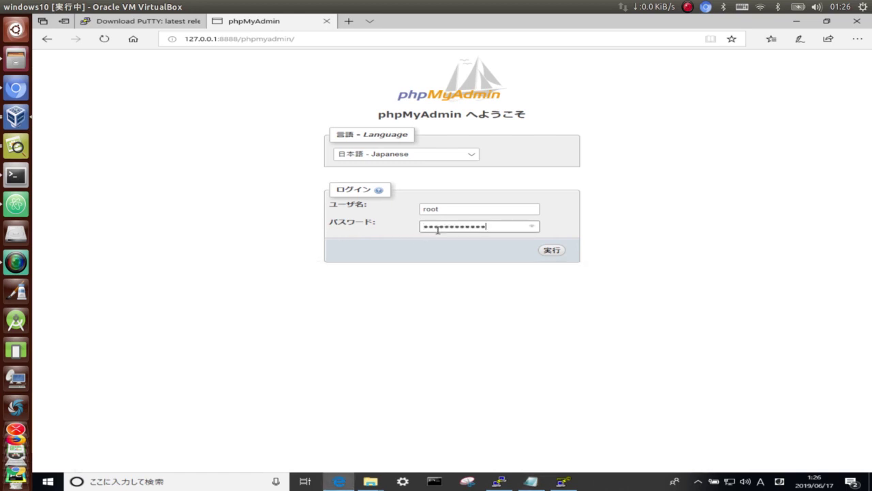
{"action": "left_click", "coordinate": [553, 250]}
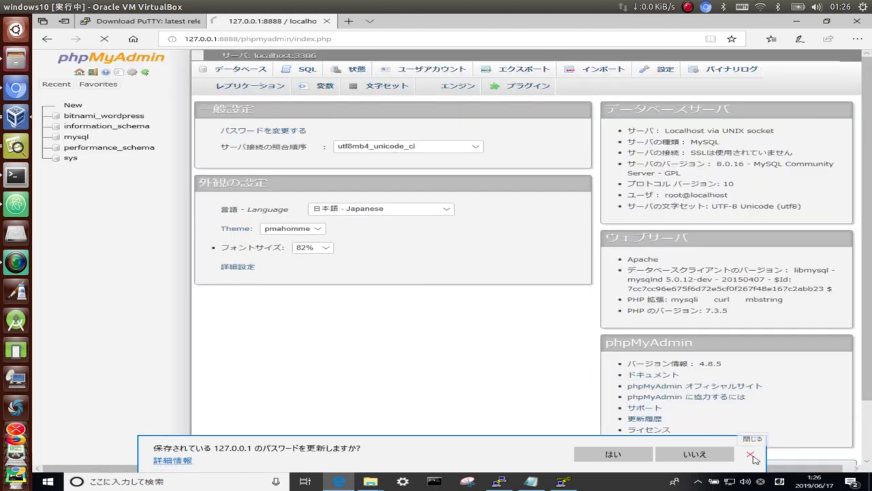
{"action": "left_click", "coordinate": [750, 454]}
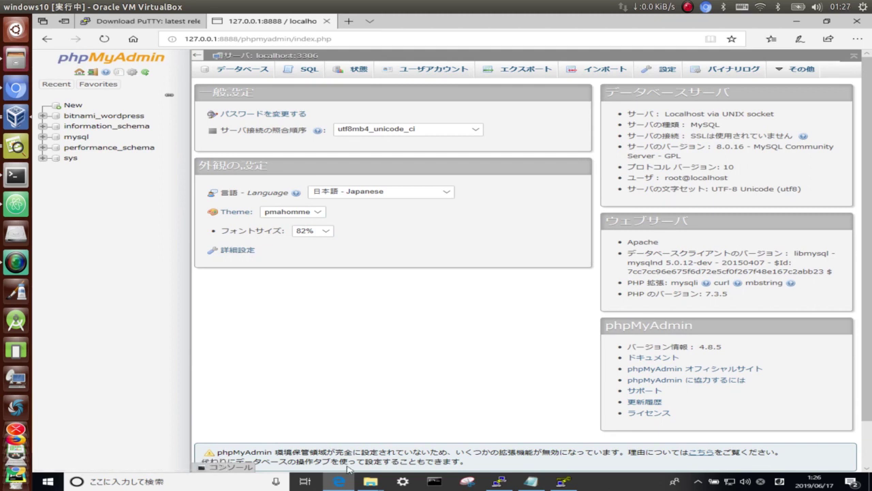
Step: Copy 54.146.217.151 from the Notepad note, view the WordPress site at that address in a new tab, and return to the phpMyAdmin tab
{"action": "left_click", "coordinate": [531, 481]}
{"action": "left_click", "coordinate": [169, 302]}
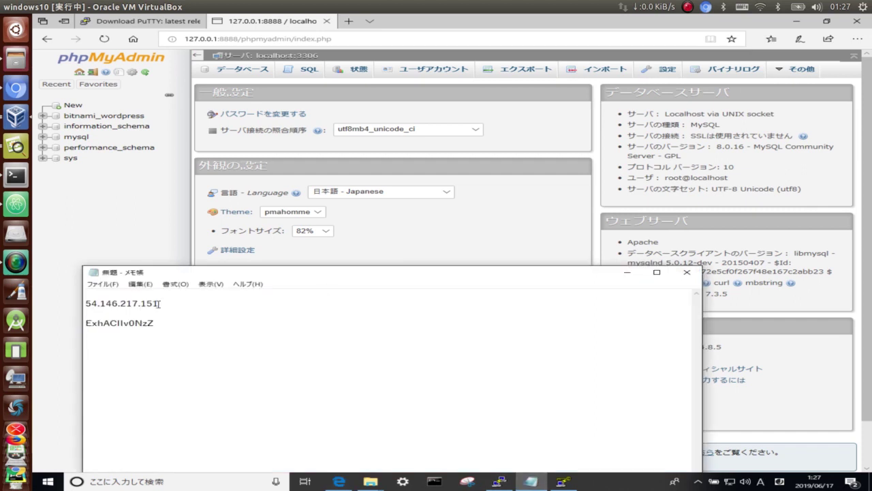
{"action": "left_click_drag", "start_coordinate": [157, 304], "coordinate": [88, 305]}
{"action": "key", "text": "ctrl+c"}
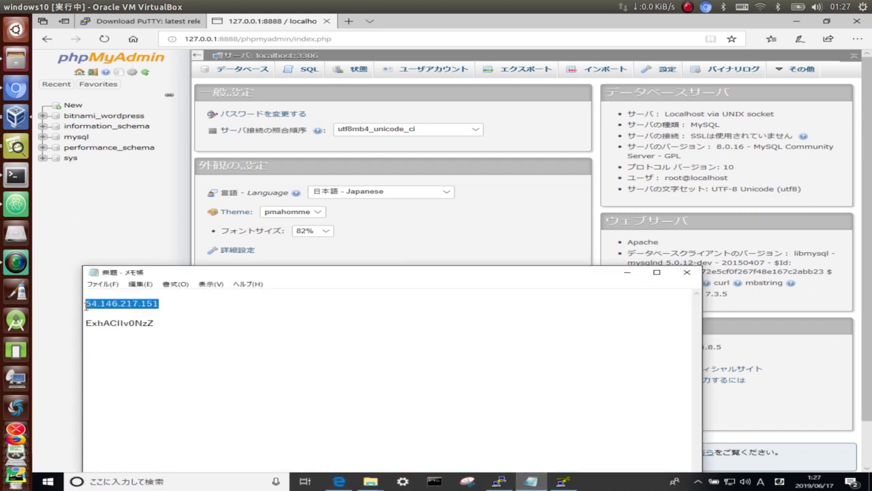
{"action": "left_click", "coordinate": [349, 20]}
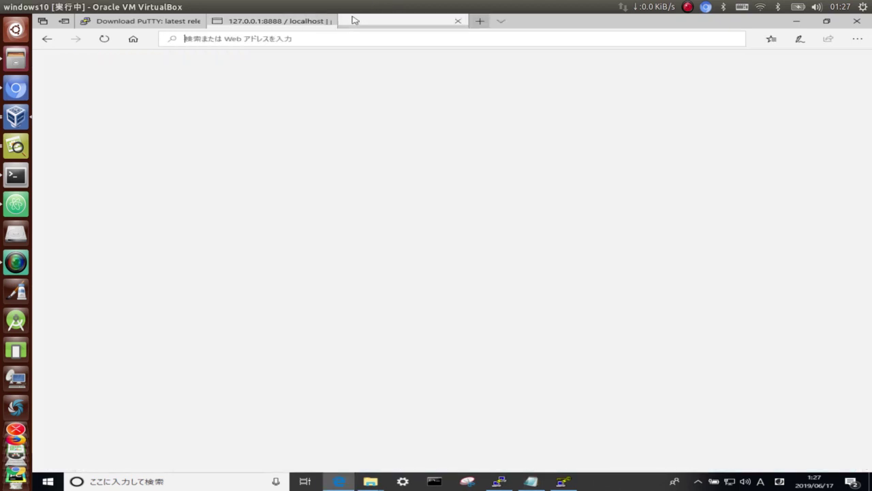
{"action": "key", "text": "ctrl+v"}
{"action": "key", "text": "Return"}
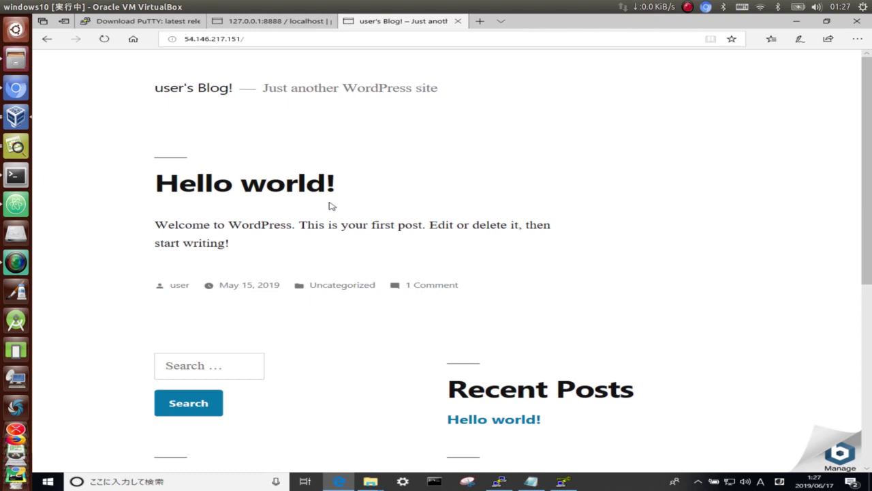
{"action": "left_click", "coordinate": [304, 21]}
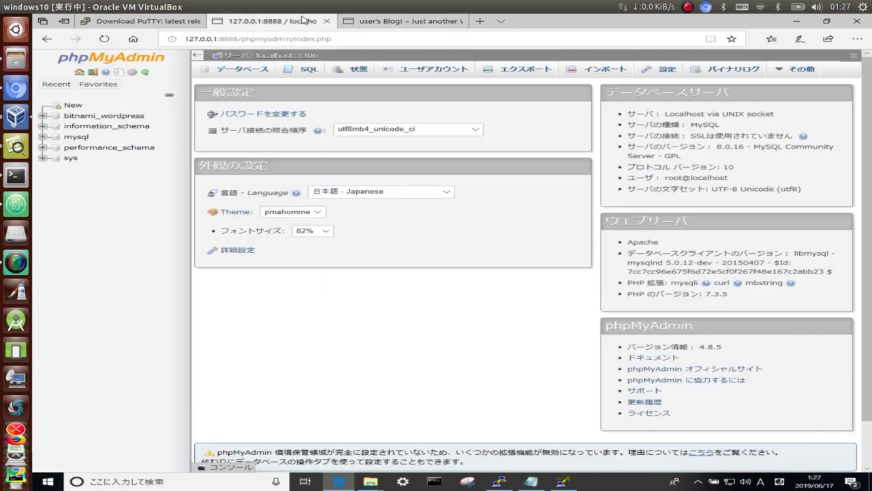